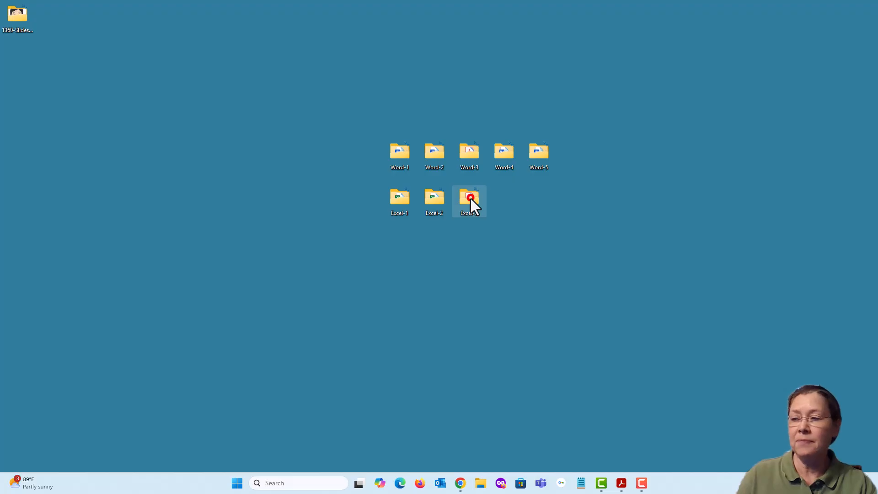
Step: Open the Excel-3 folder on the desktop and move its window toward the centre of the screen
{"action": "double_click", "coordinate": [470, 198]}
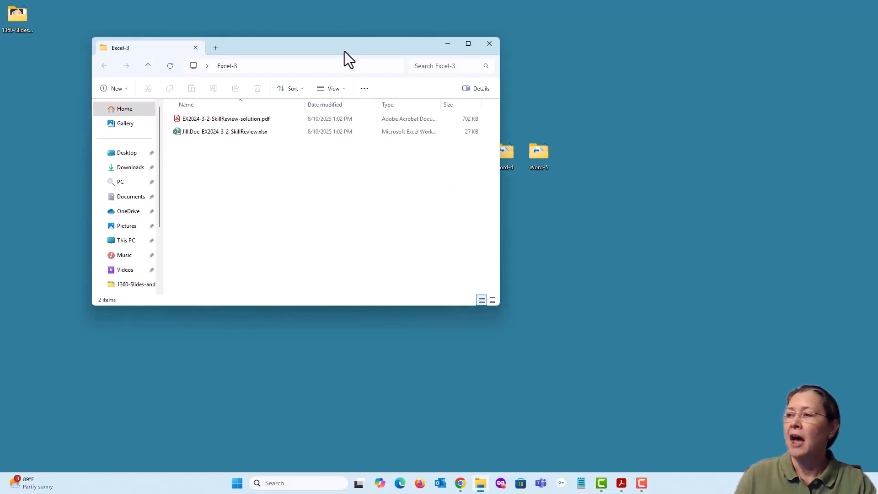
{"action": "left_click_drag", "start_coordinate": [344, 51], "coordinate": [462, 76]}
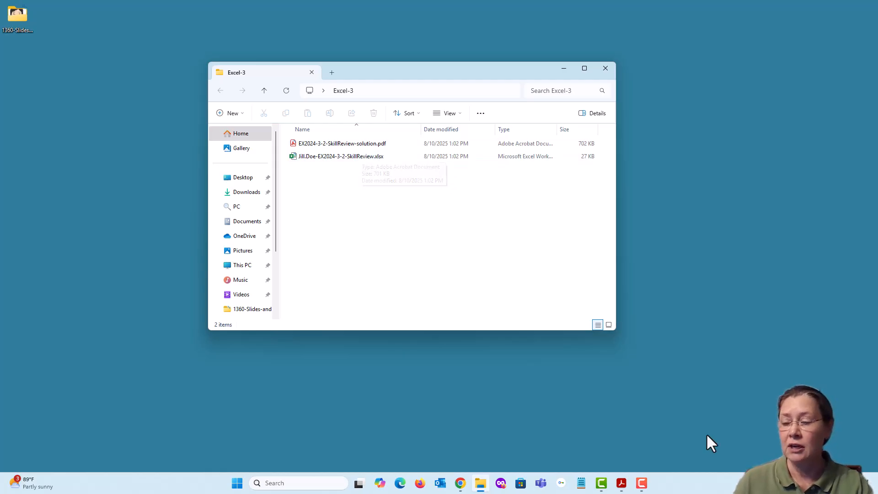
Step: Switch to the EX2024-3-2-SkillReview-solution PDF open in Acrobat
{"action": "left_click", "coordinate": [643, 435]}
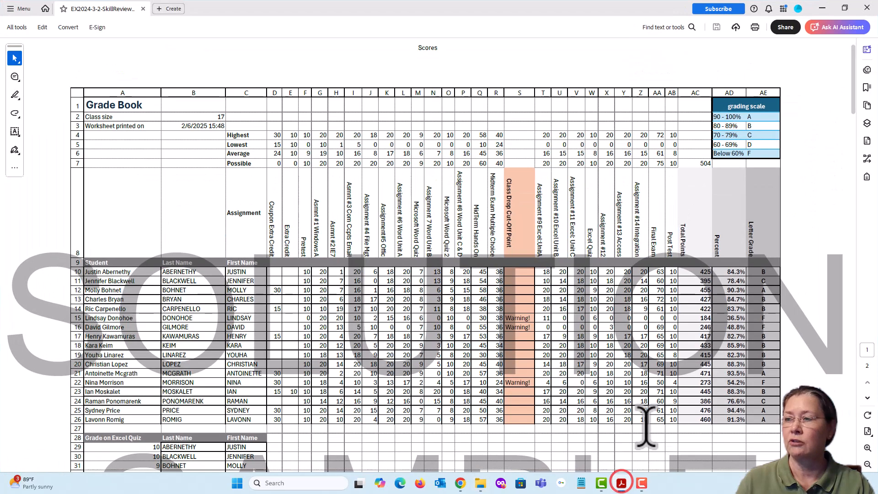
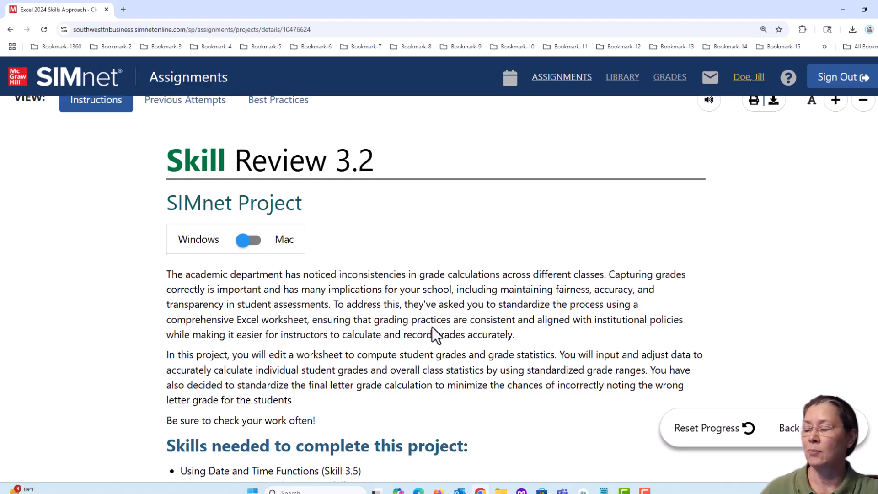
Step: Read the SIMnet project description and the list of skills needed for the Skill Review 3.2 project
{"action": "scroll", "coordinate": [432, 332], "scroll_direction": "down", "scroll_amount": 1}
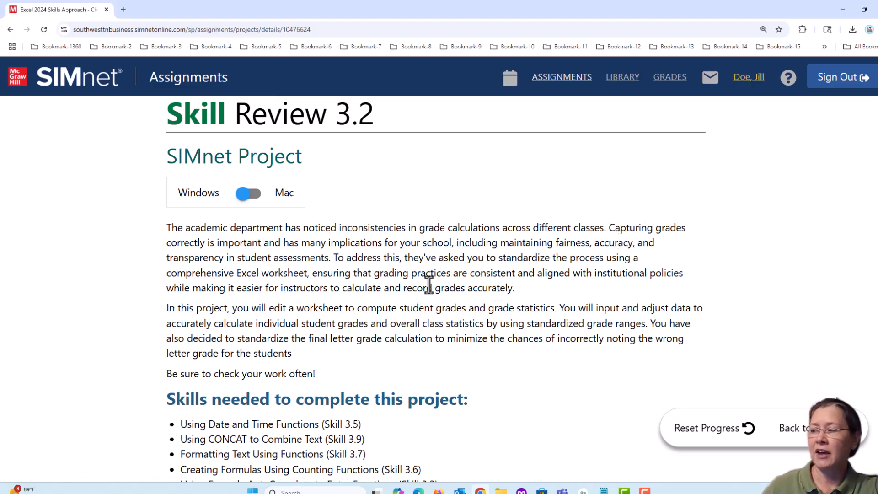
{"action": "scroll", "coordinate": [408, 301], "scroll_direction": "down", "scroll_amount": 1}
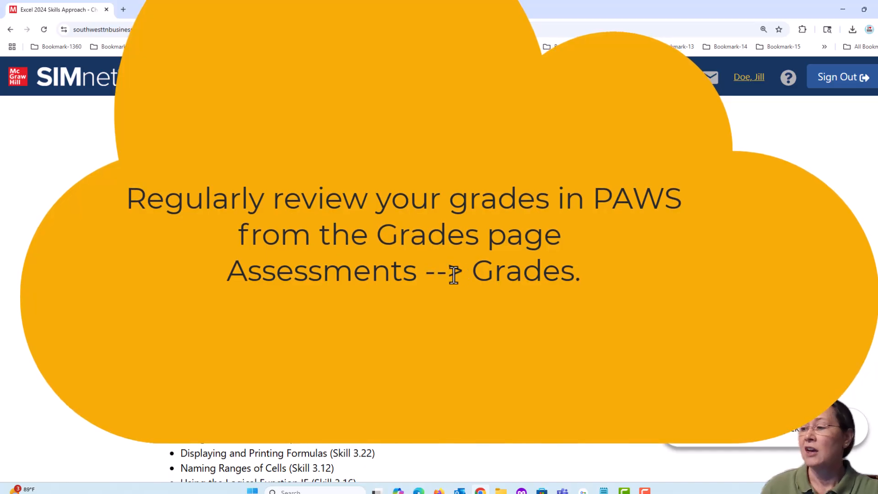
{"action": "scroll", "coordinate": [454, 275], "scroll_direction": "down", "scroll_amount": 1}
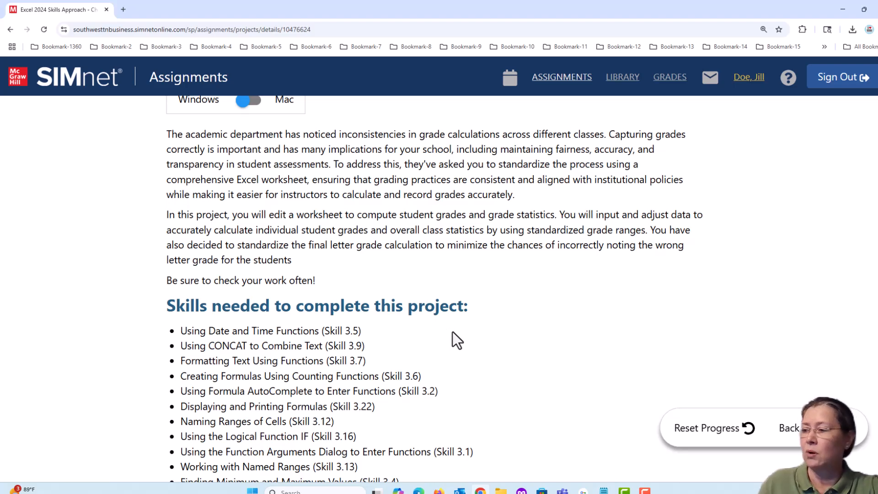
{"action": "scroll", "coordinate": [452, 331], "scroll_direction": "down", "scroll_amount": 3}
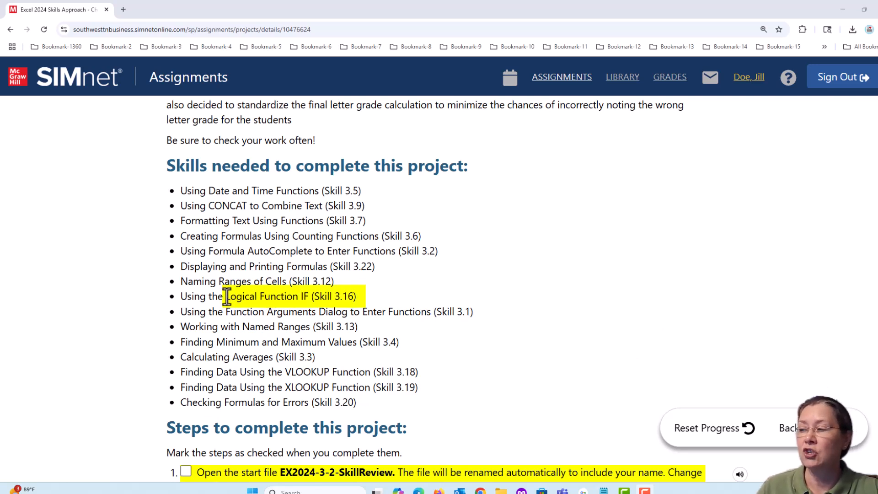
{"action": "left_click_drag", "start_coordinate": [227, 297], "coordinate": [297, 297]}
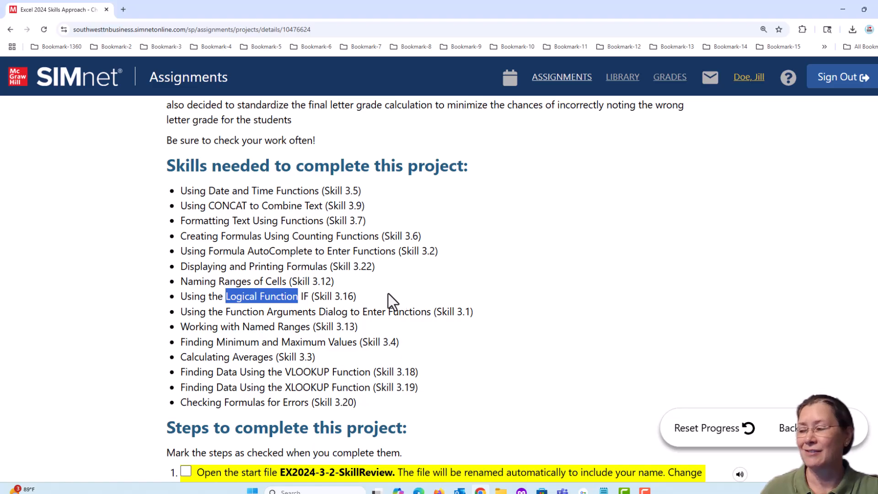
{"action": "left_click", "coordinate": [357, 339]}
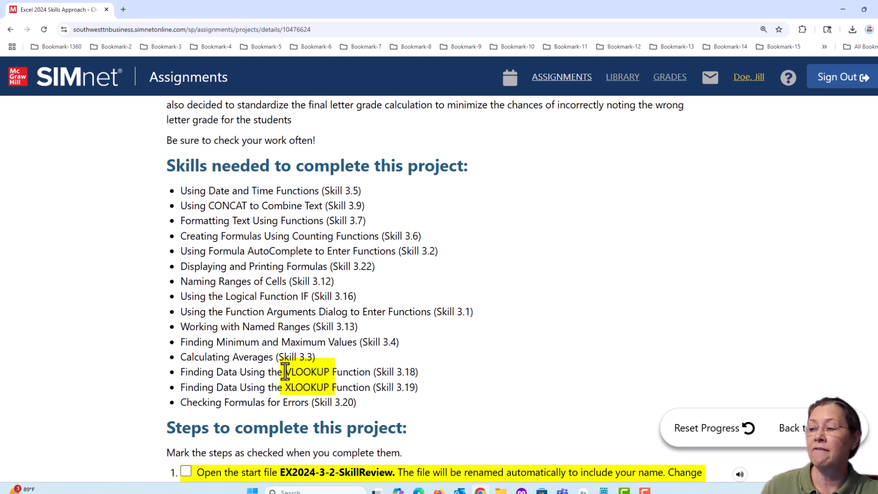
{"action": "left_click_drag", "start_coordinate": [284, 371], "coordinate": [329, 372]}
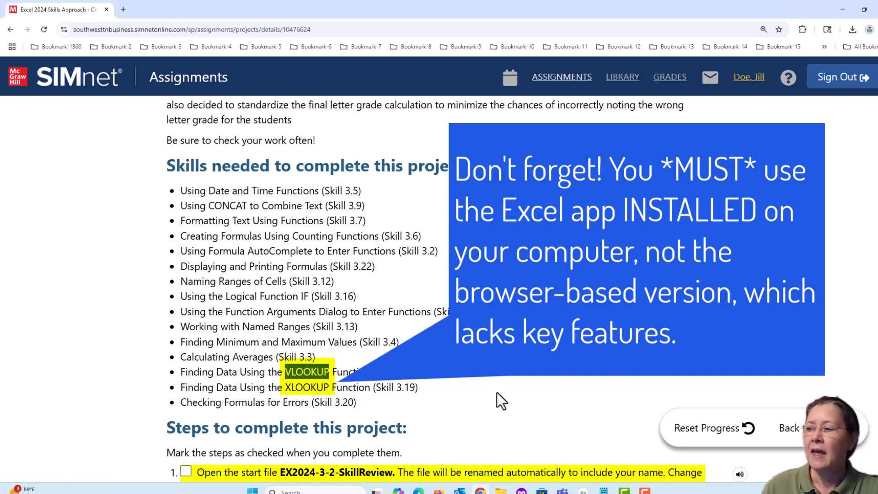
{"action": "left_click", "coordinate": [286, 385]}
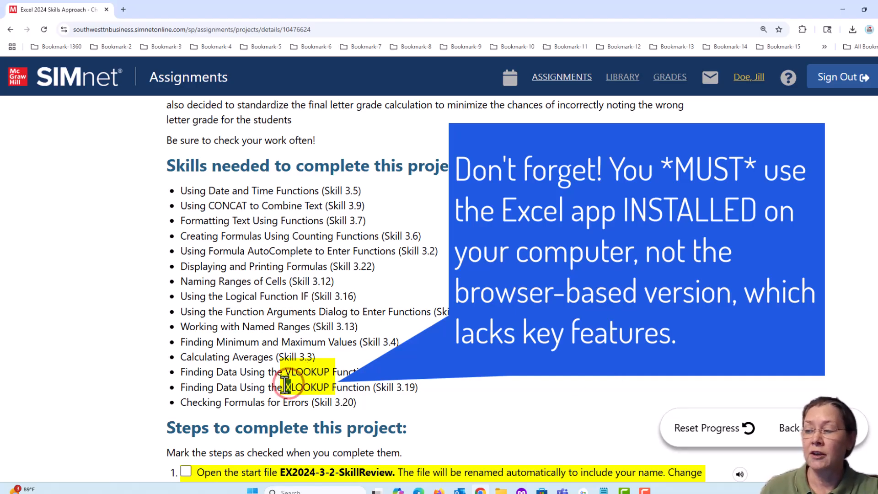
{"action": "left_click_drag", "start_coordinate": [287, 385], "coordinate": [329, 387]}
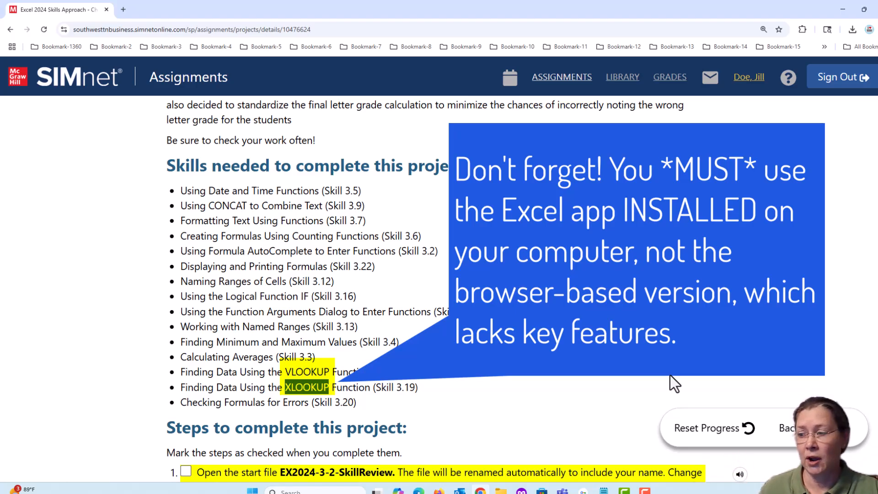
{"action": "scroll", "coordinate": [514, 315], "scroll_direction": "down", "scroll_amount": 2}
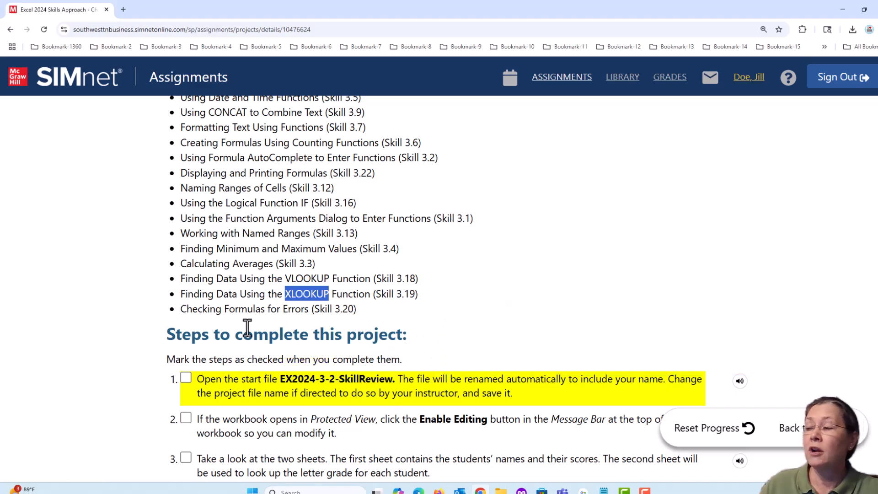
{"action": "left_click_drag", "start_coordinate": [183, 308], "coordinate": [308, 307]}
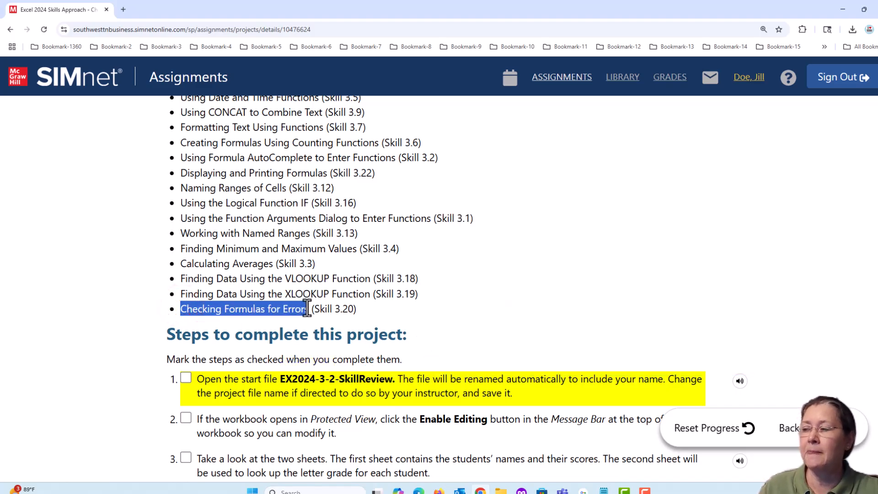
{"action": "left_click", "coordinate": [543, 328]}
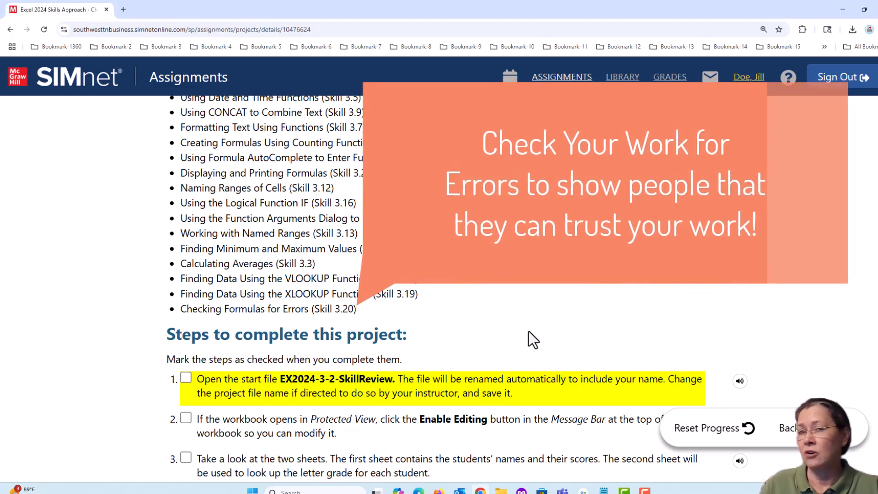
Step: Check off step 1 in the SIMnet list of project steps
{"action": "scroll", "coordinate": [507, 332], "scroll_direction": "down", "scroll_amount": 3}
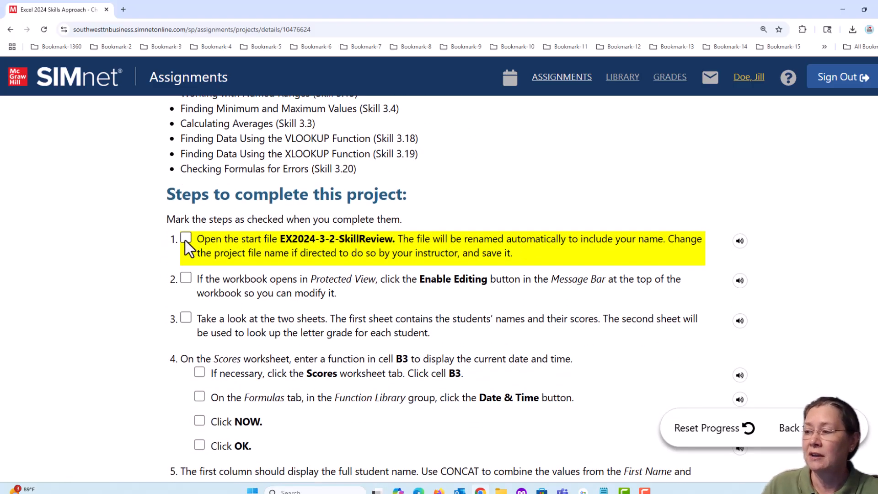
{"action": "left_click", "coordinate": [187, 239]}
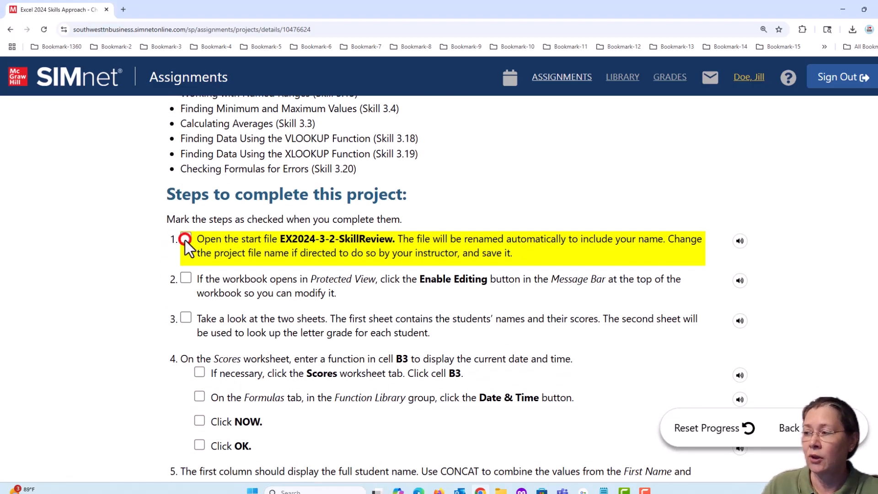
Step: Open the Jill.Doe-EX2024-3-2-SkillReview workbook from the Excel-3 folder, maximize it and enable editing
{"action": "left_click", "coordinate": [843, 9]}
{"action": "double_click", "coordinate": [348, 160]}
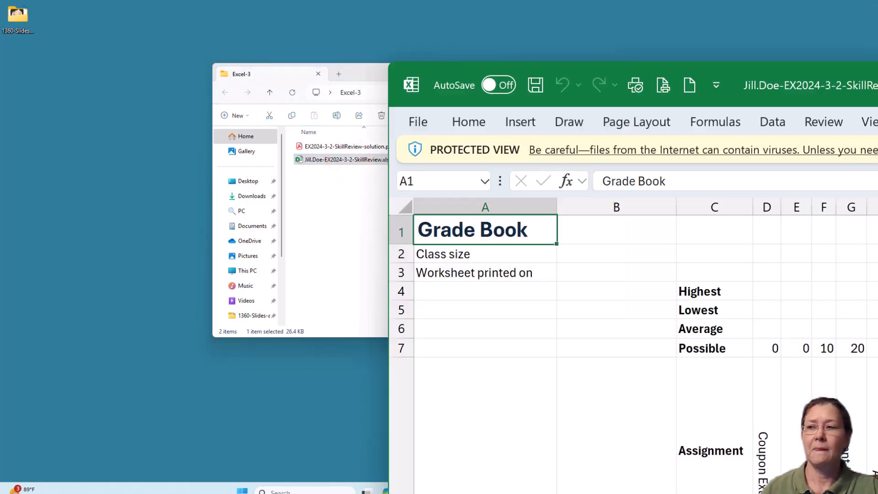
{"action": "left_click_drag", "start_coordinate": [487, 53], "coordinate": [523, 56]}
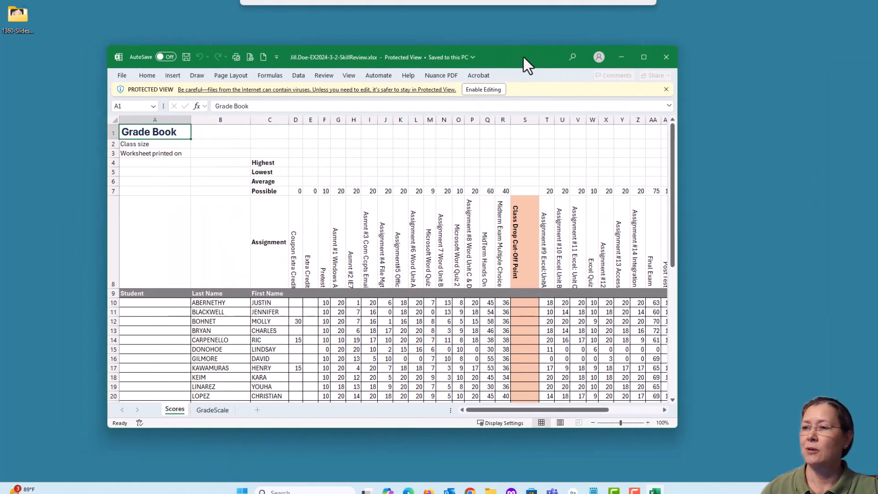
{"action": "left_click", "coordinate": [644, 57]}
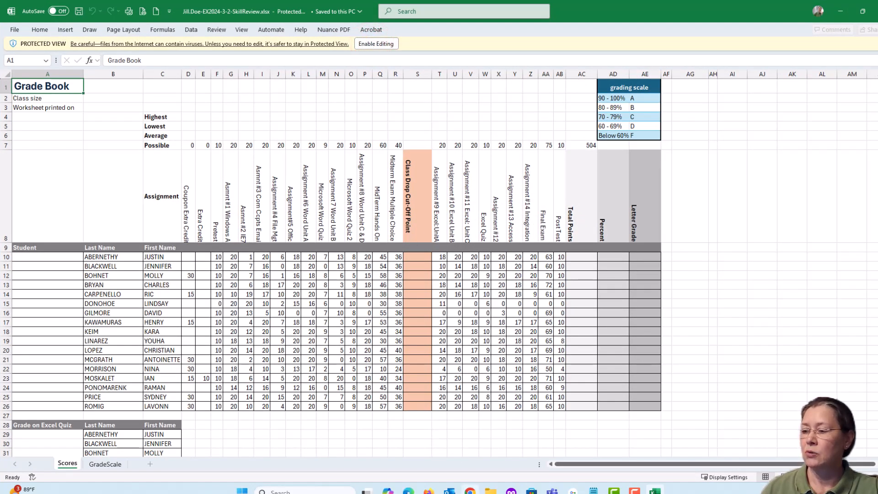
{"action": "mouse_move", "coordinate": [469, 491]}
{"action": "left_click", "coordinate": [379, 45]}
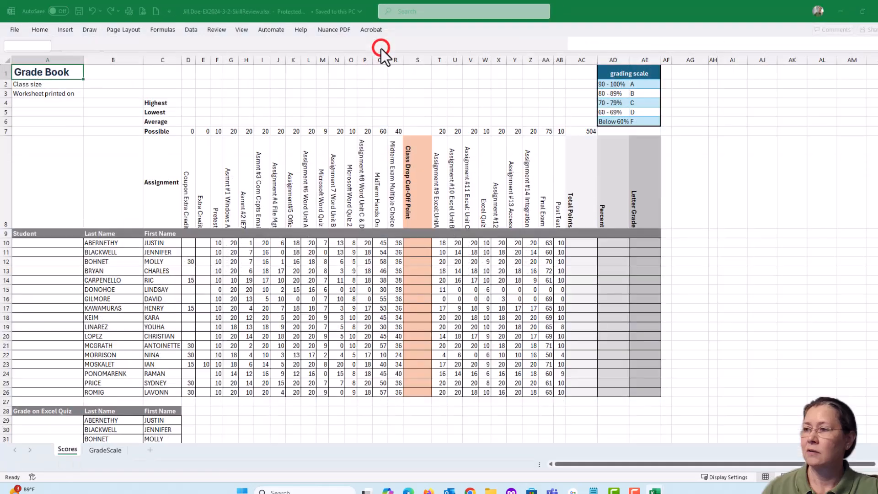
Step: Check off step 2 in the SIMnet list of project steps
{"action": "left_click", "coordinate": [469, 490]}
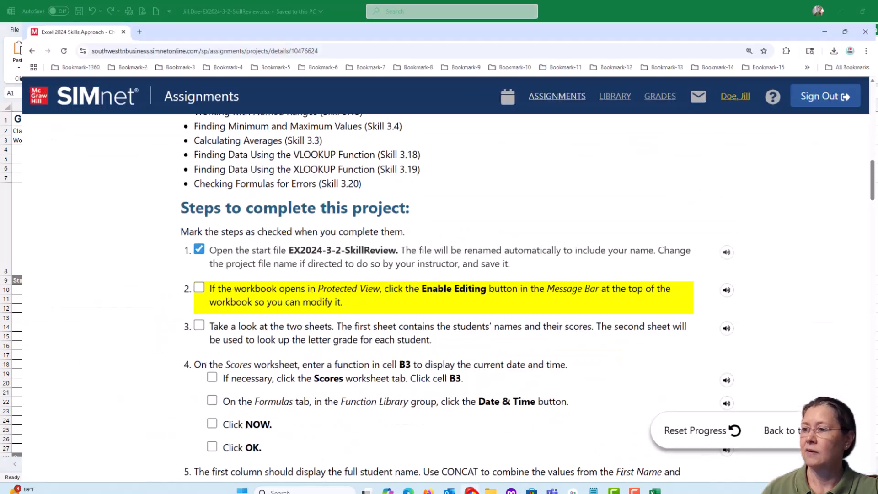
{"action": "left_click", "coordinate": [186, 278]}
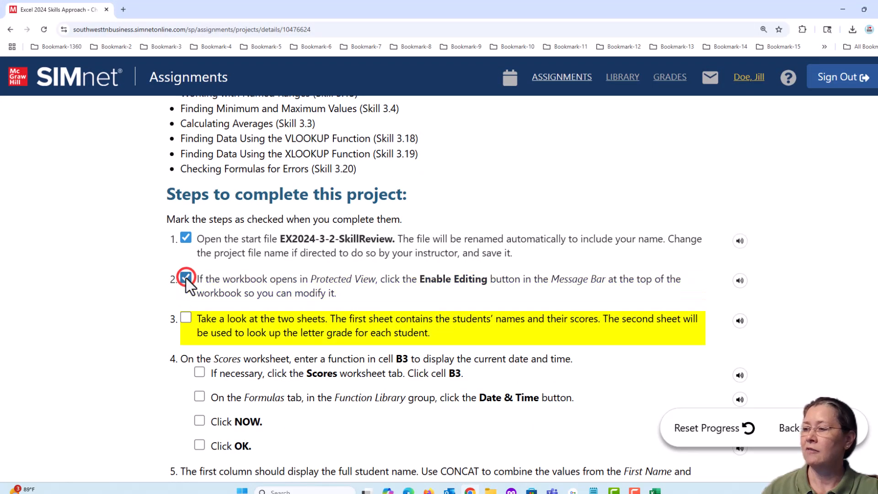
{"action": "scroll", "coordinate": [396, 345], "scroll_direction": "down", "scroll_amount": 2}
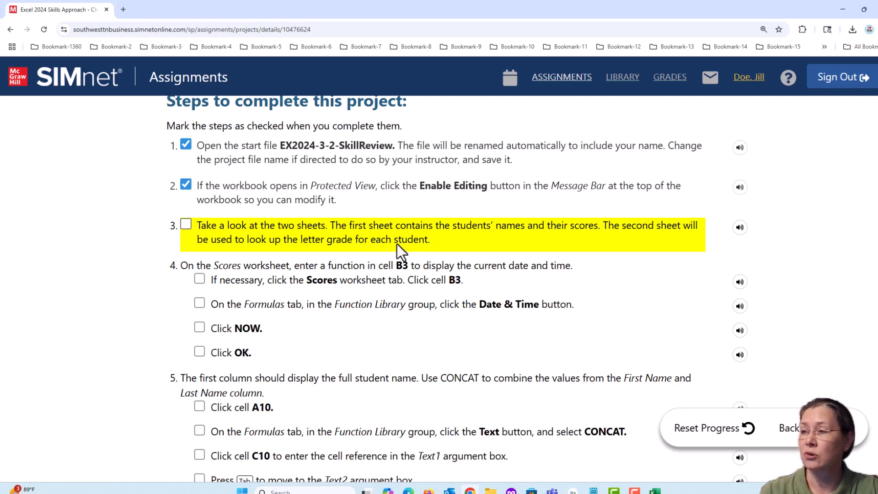
Step: Examine the contents of the Scores and GradeScale worksheets
{"action": "left_click", "coordinate": [842, 8]}
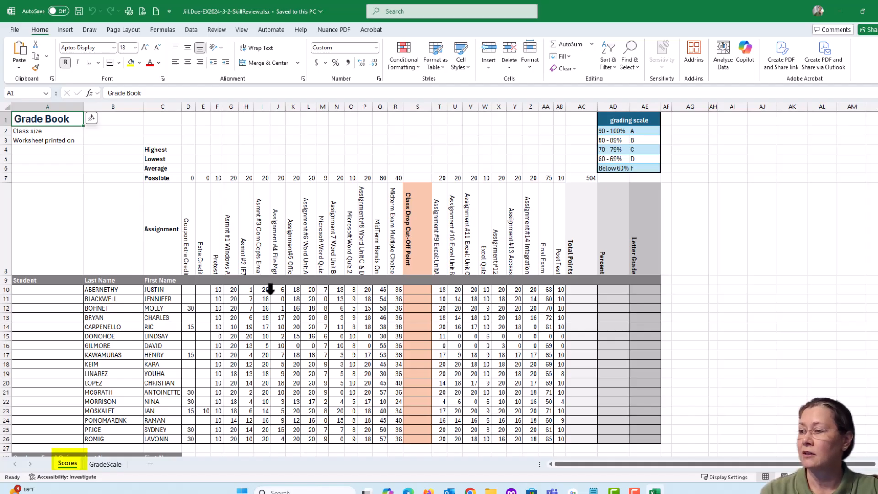
{"action": "scroll", "coordinate": [269, 289], "scroll_direction": "down", "scroll_amount": 6}
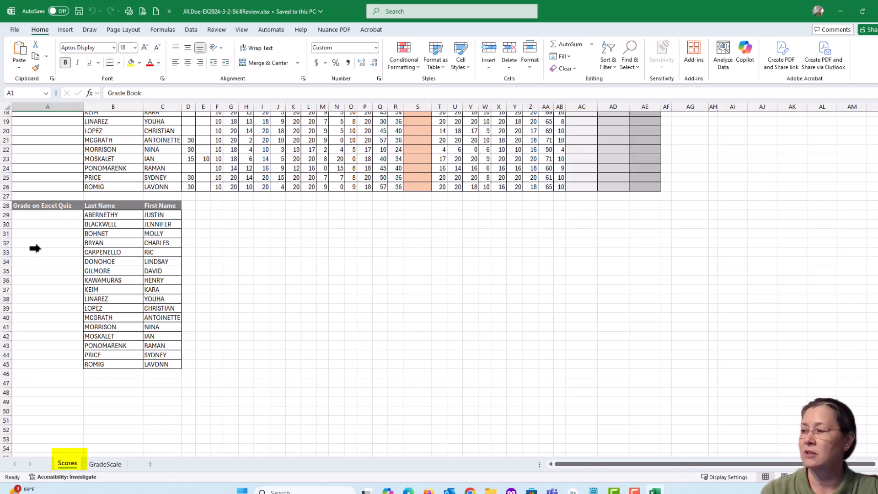
{"action": "scroll", "coordinate": [36, 237], "scroll_direction": "up", "scroll_amount": 5}
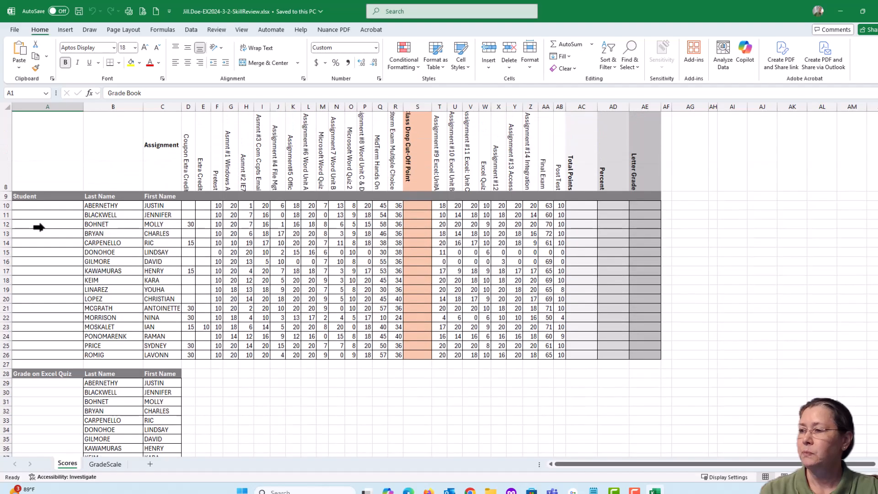
{"action": "scroll", "coordinate": [39, 227], "scroll_direction": "up", "scroll_amount": 3}
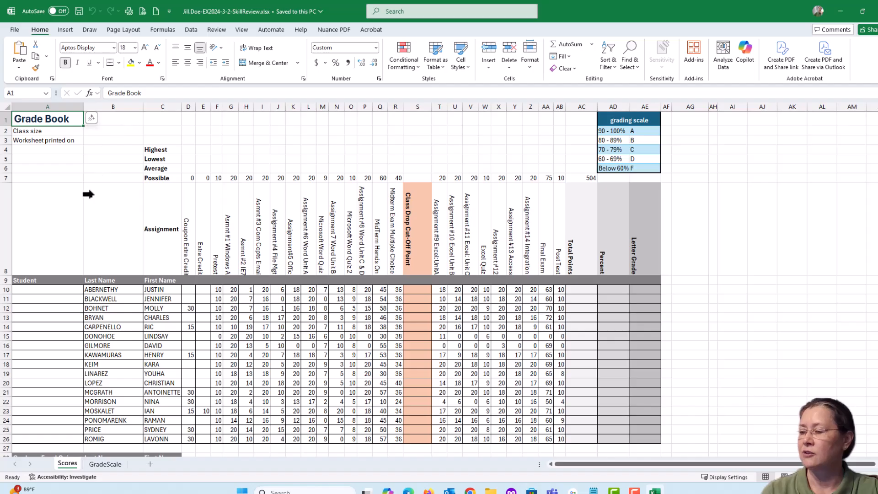
{"action": "left_click", "coordinate": [107, 465]}
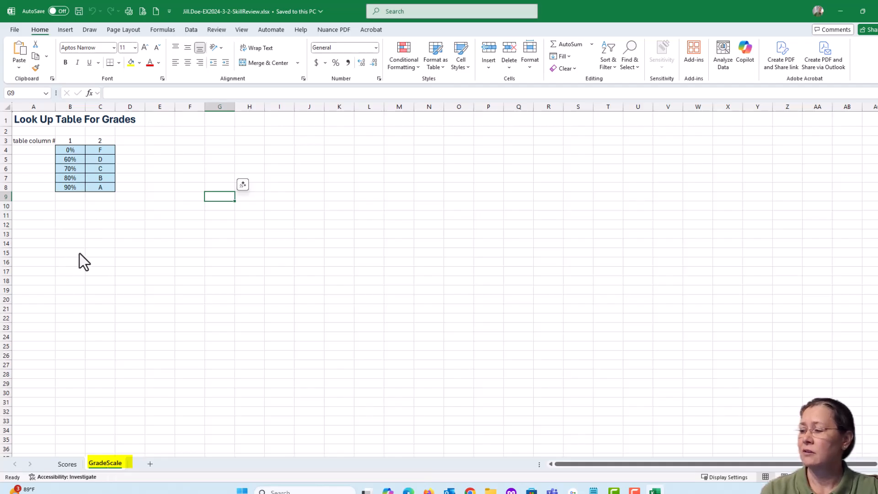
{"action": "left_click", "coordinate": [65, 464]}
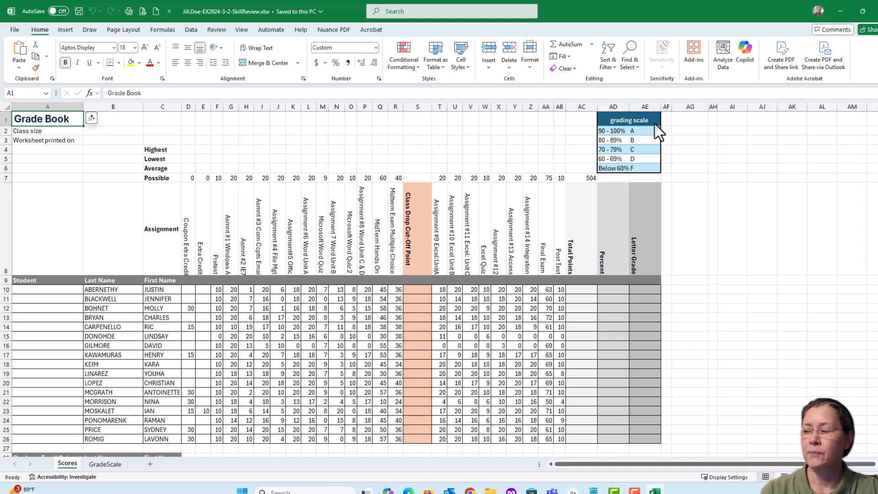
{"action": "left_click", "coordinate": [109, 465]}
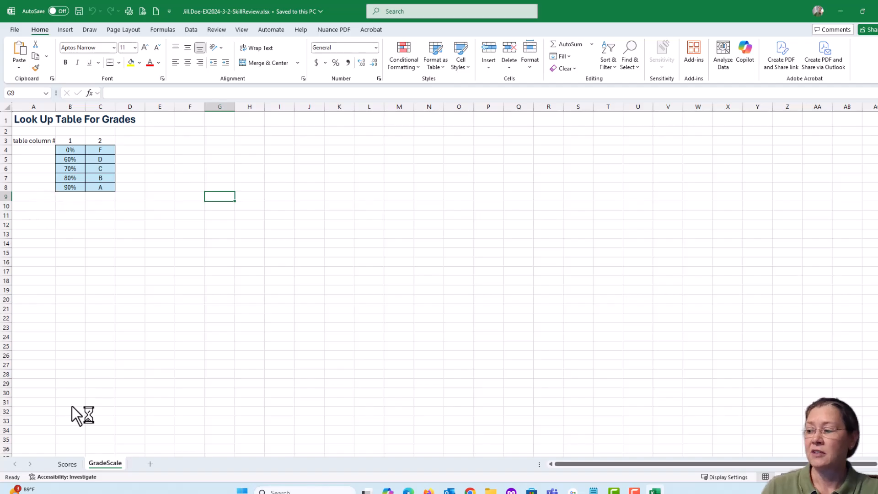
{"action": "left_click", "coordinate": [68, 465]}
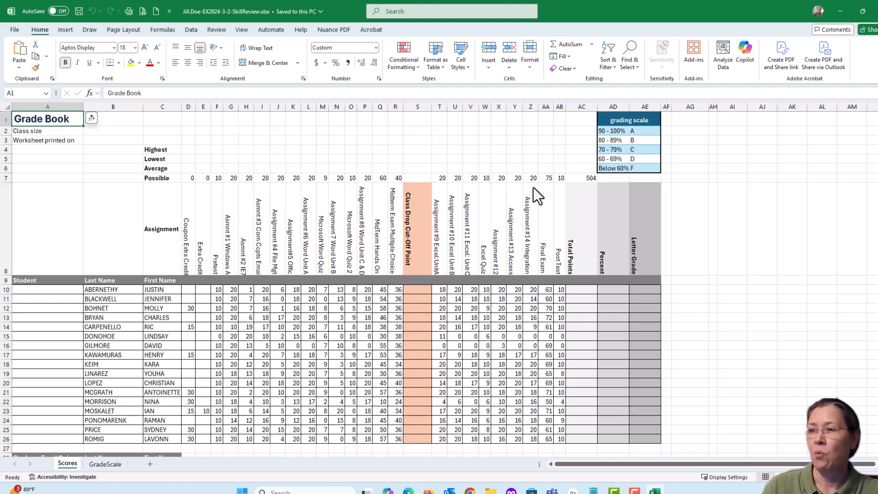
{"action": "left_click", "coordinate": [105, 464]}
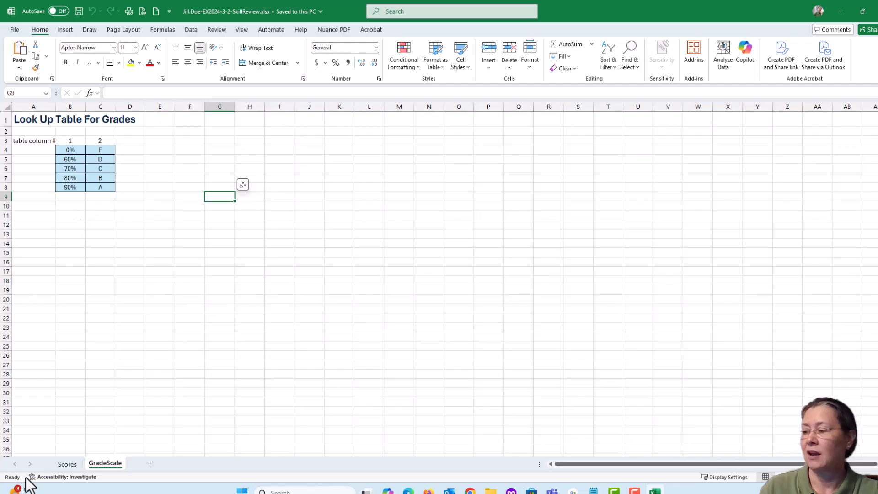
{"action": "left_click", "coordinate": [65, 464]}
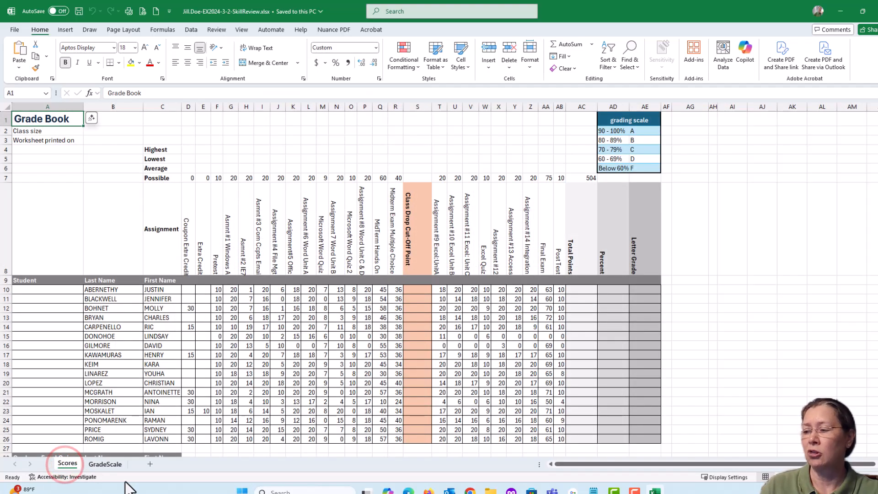
Step: Check off step 3 in the SIMnet list of project steps
{"action": "left_click", "coordinate": [470, 490]}
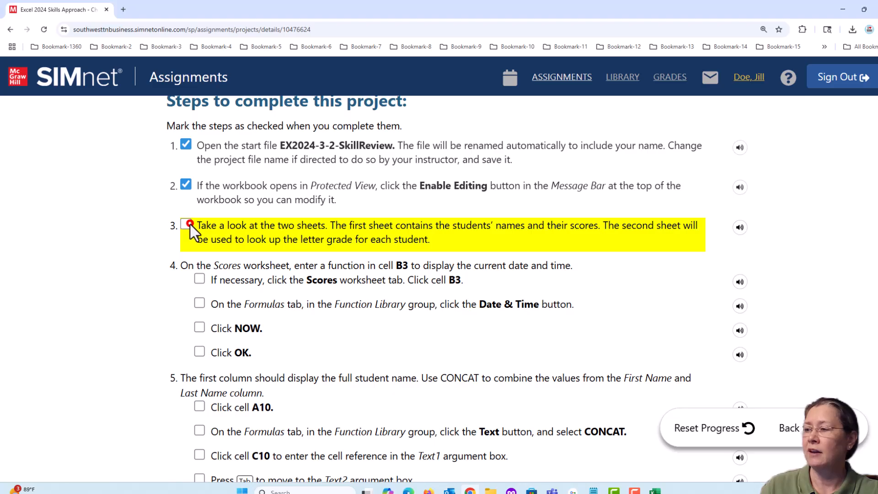
{"action": "left_click", "coordinate": [190, 224]}
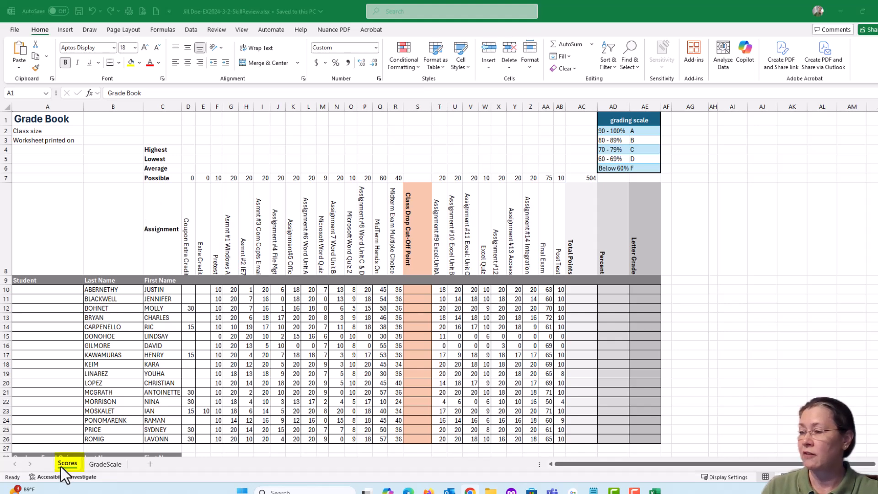
Step: Insert the NOW function in cell B3 of the Scores worksheet to display the current date and time
{"action": "left_click", "coordinate": [124, 142]}
{"action": "left_click", "coordinate": [119, 144]}
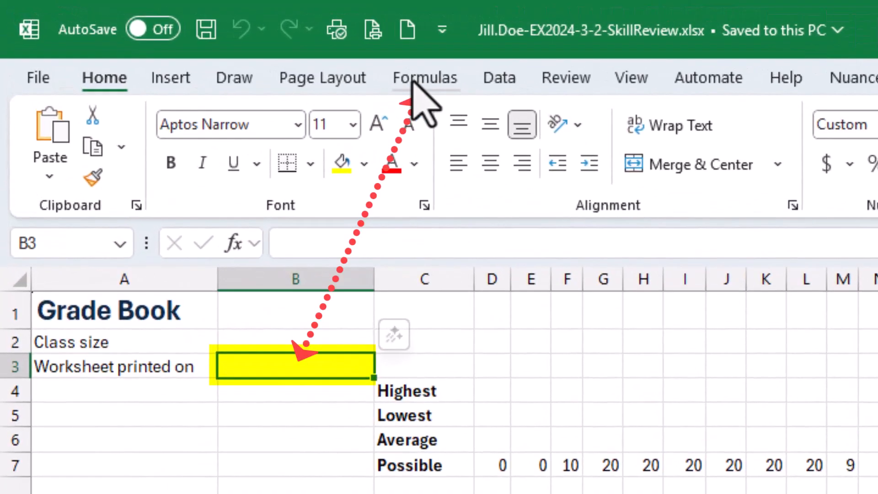
{"action": "left_click", "coordinate": [417, 81]}
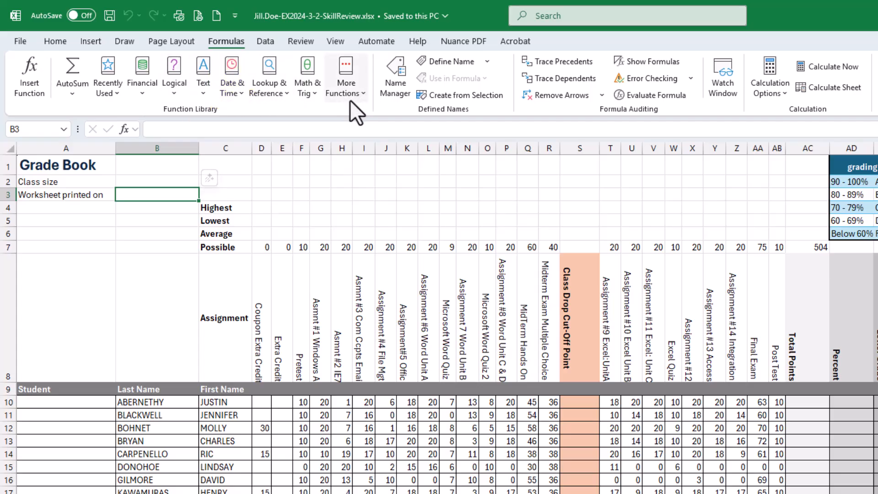
{"action": "left_click", "coordinate": [234, 94]}
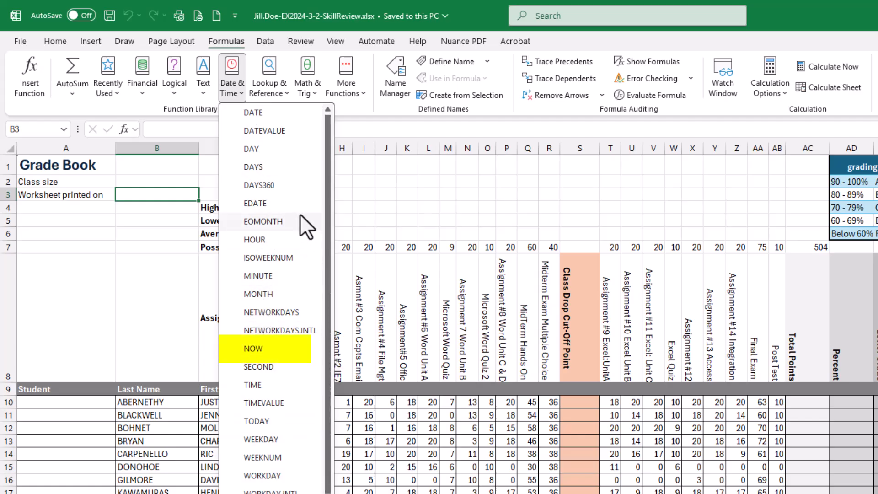
{"action": "left_click", "coordinate": [268, 349]}
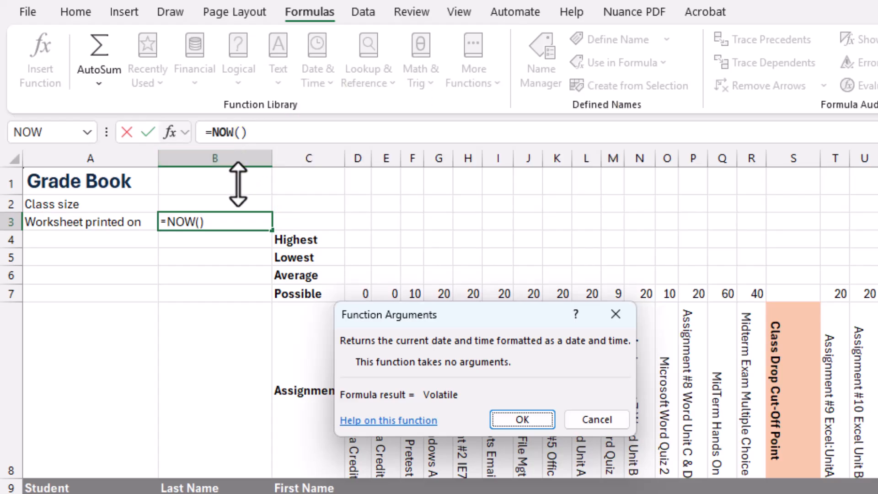
{"action": "left_click", "coordinate": [516, 418]}
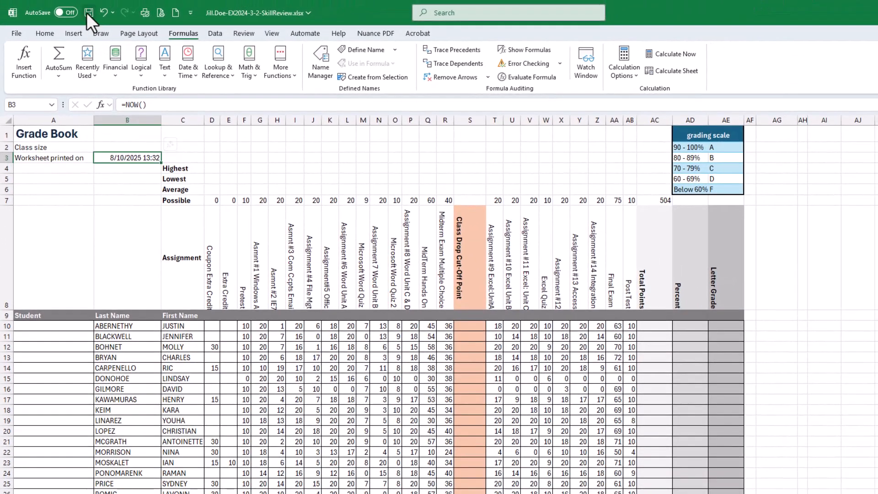
Step: Check off the four sub-steps of step 4 in the SIMnet list of project steps
{"action": "left_click", "coordinate": [88, 13]}
{"action": "left_click_drag", "start_coordinate": [877, 75], "coordinate": [373, 52]}
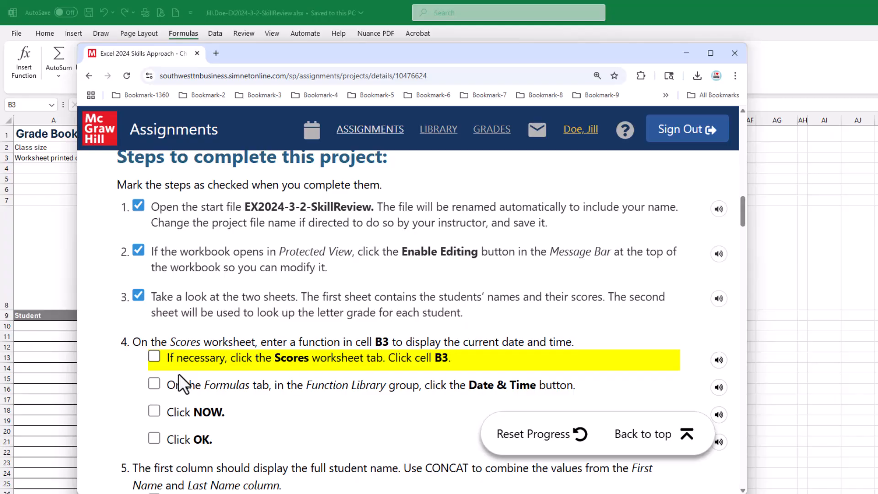
{"action": "left_click", "coordinate": [154, 356]}
{"action": "left_click", "coordinate": [154, 384]}
{"action": "left_click", "coordinate": [153, 411]}
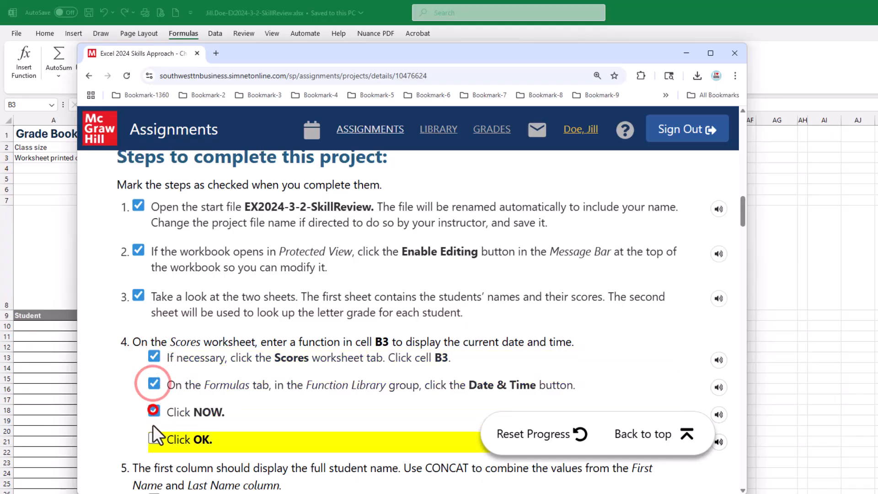
{"action": "left_click", "coordinate": [154, 438]}
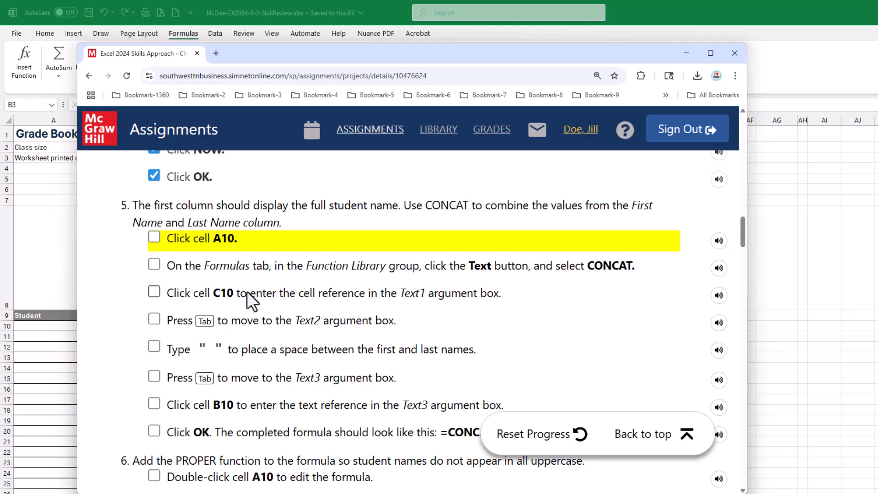
Step: Examine the step 5 instructions for building the CONCAT student-name formula
{"action": "left_click_drag", "start_coordinate": [316, 60], "coordinate": [474, 65]}
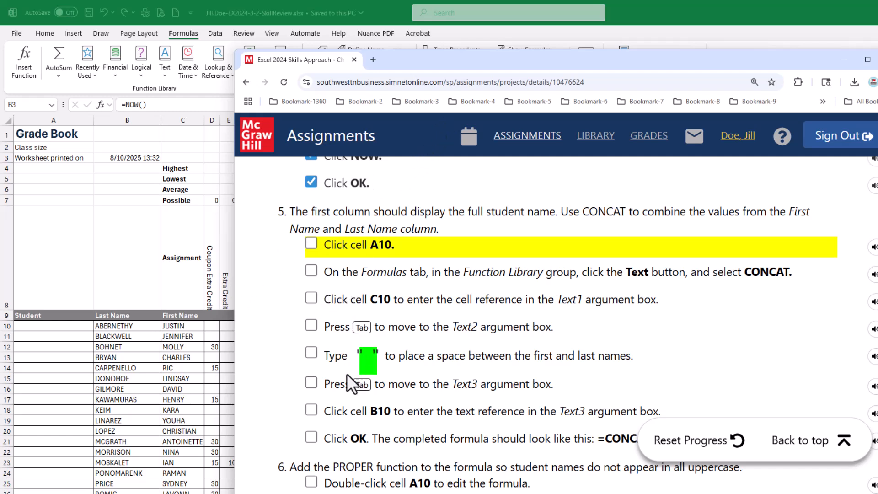
{"action": "left_click_drag", "start_coordinate": [324, 359], "coordinate": [377, 359]}
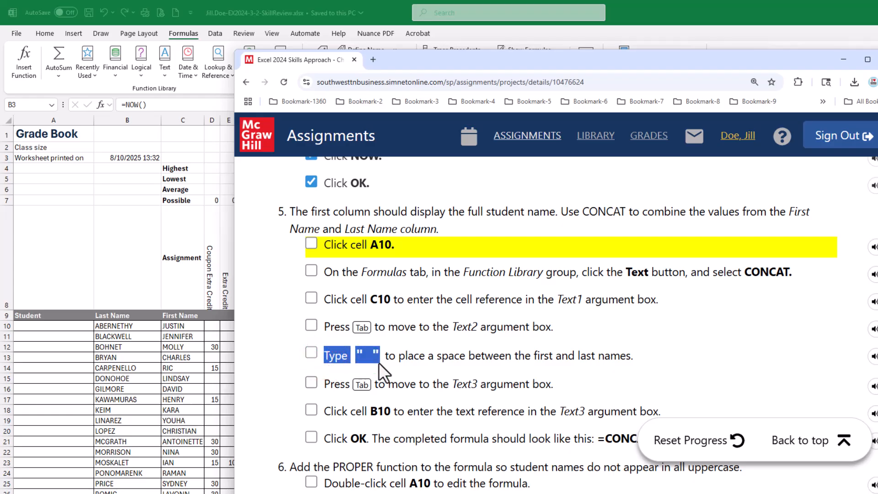
{"action": "left_click", "coordinate": [416, 360]}
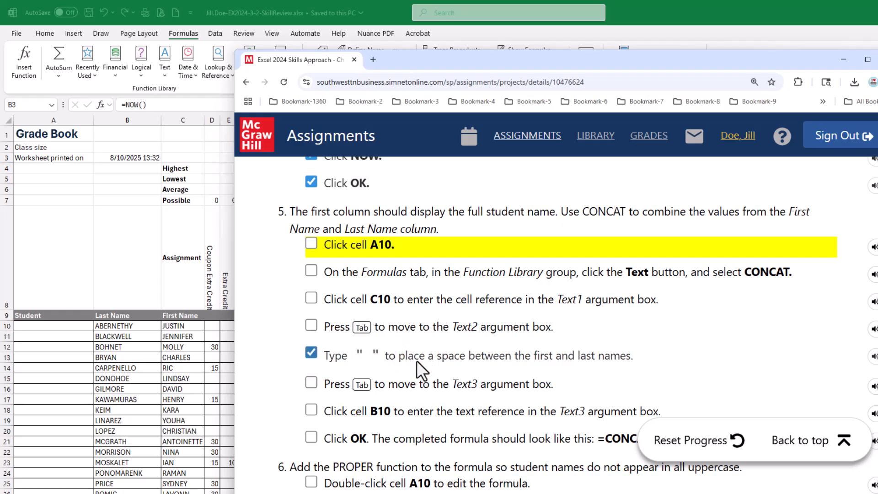
{"action": "left_click", "coordinate": [313, 354]}
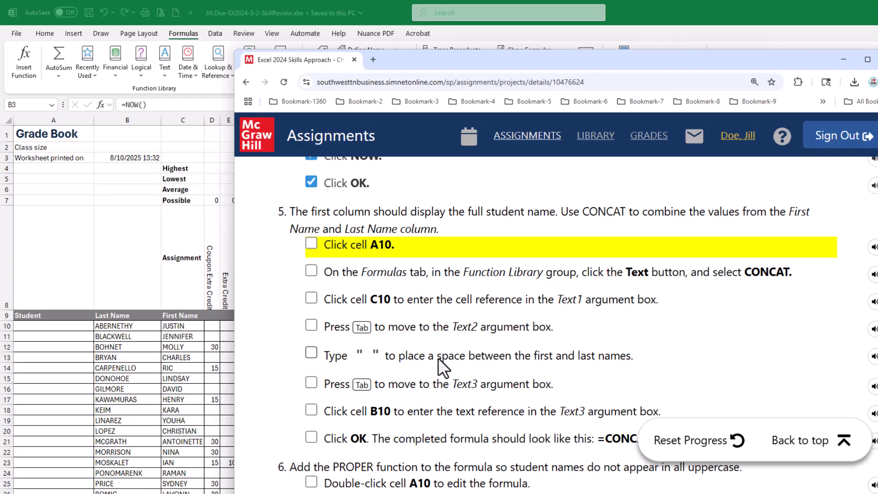
Step: Start a CONCAT function in cell A10 and set its Text1 argument to cell C10
{"action": "left_click", "coordinate": [578, 62]}
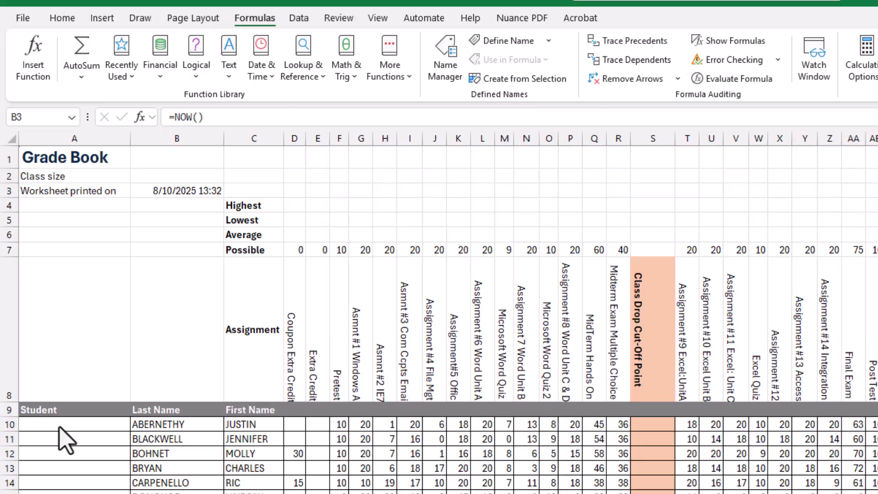
{"action": "left_click", "coordinate": [42, 326]}
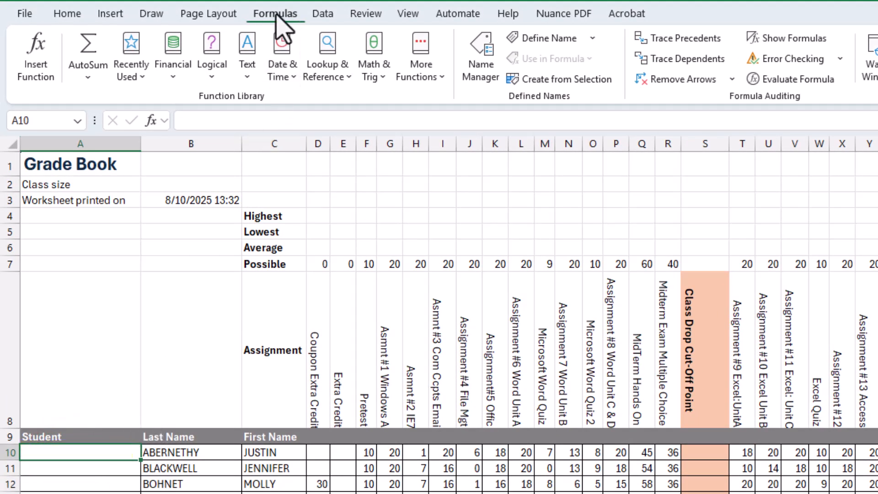
{"action": "left_click", "coordinate": [247, 75]}
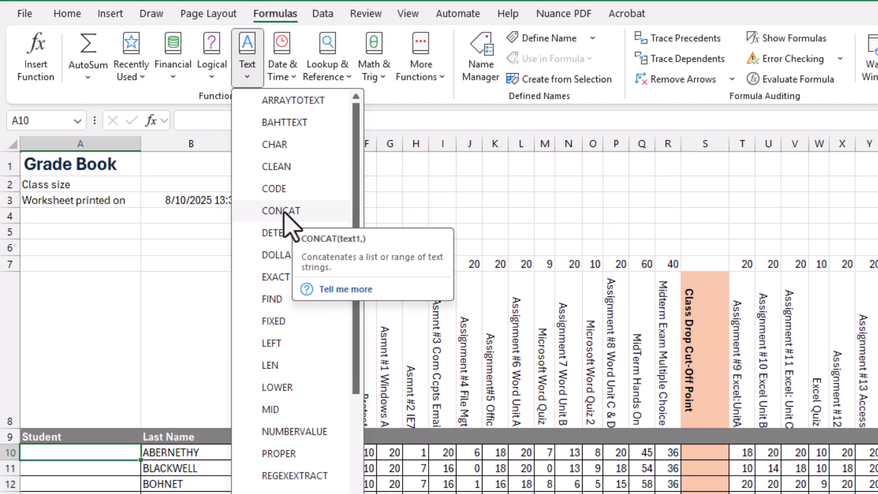
{"action": "left_click", "coordinate": [284, 213]}
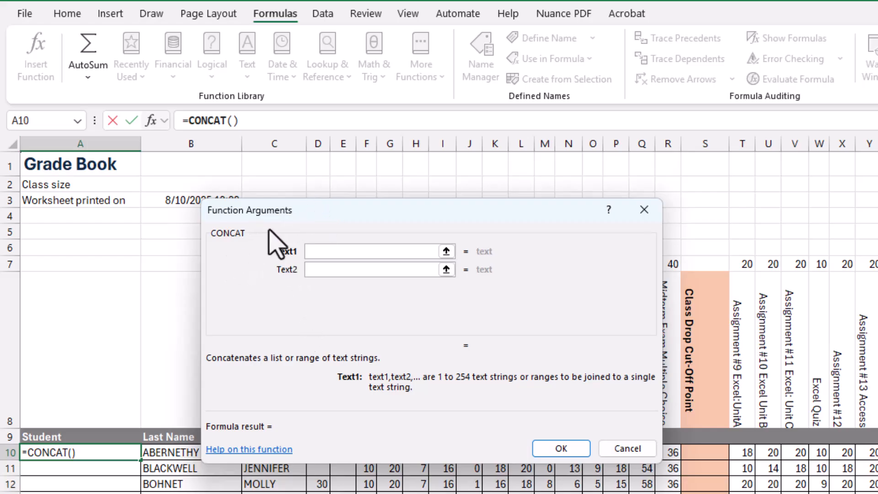
{"action": "left_click_drag", "start_coordinate": [311, 210], "coordinate": [327, 217]}
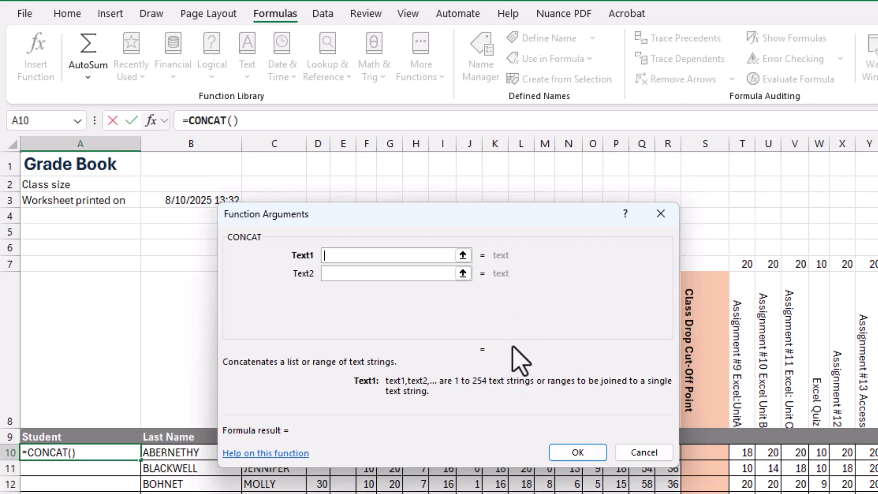
{"action": "left_click", "coordinate": [331, 255]}
{"action": "mouse_move", "coordinate": [448, 221]}
{"action": "left_mouse_down"}
{"action": "mouse_move", "coordinate": [443, 230]}
{"action": "mouse_move", "coordinate": [434, 222]}
{"action": "mouse_move", "coordinate": [451, 218]}
{"action": "left_mouse_up"}
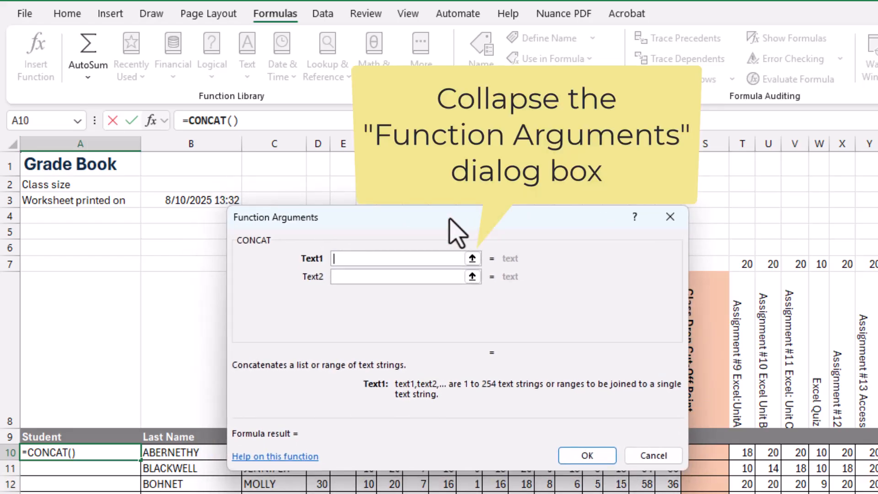
{"action": "left_click", "coordinate": [473, 259]}
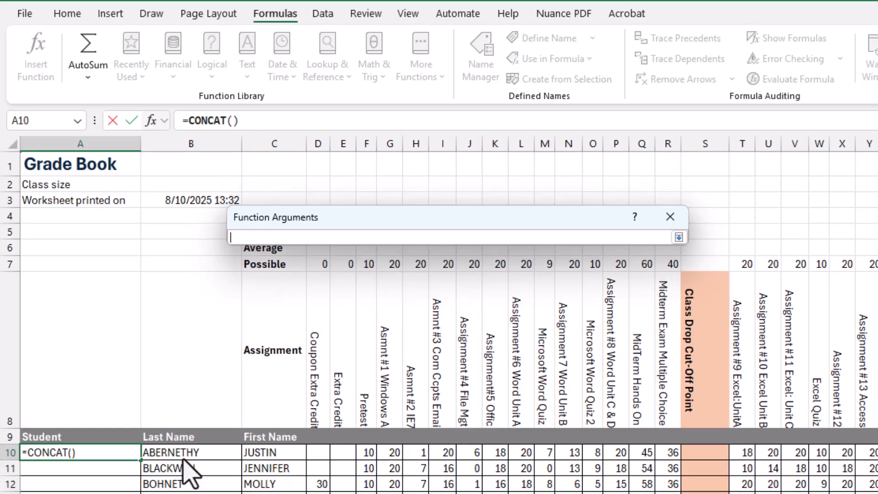
{"action": "left_click", "coordinate": [270, 454]}
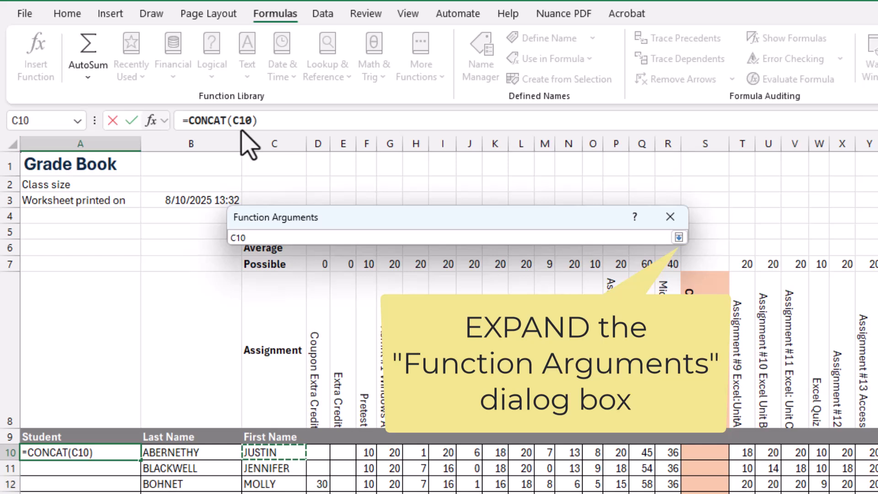
{"action": "left_click", "coordinate": [678, 237]}
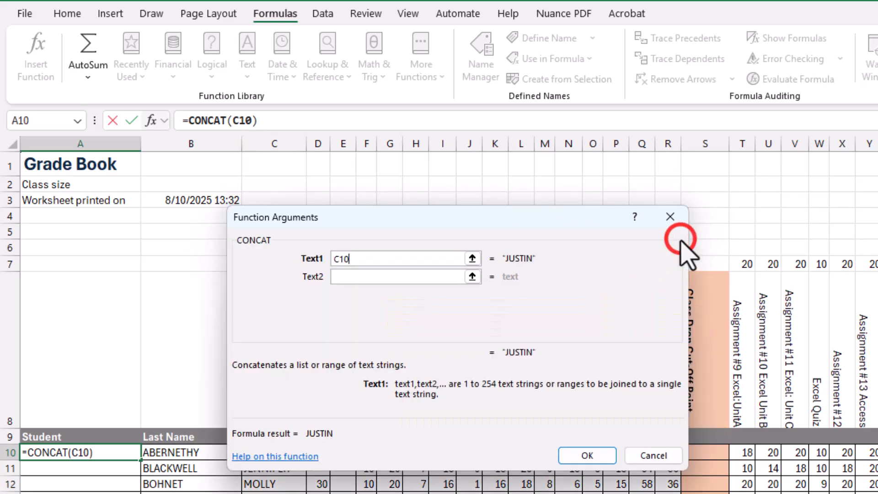
Step: Enter a space in quotes " " as the CONCAT function's Text2 argument
{"action": "left_click", "coordinate": [473, 258]}
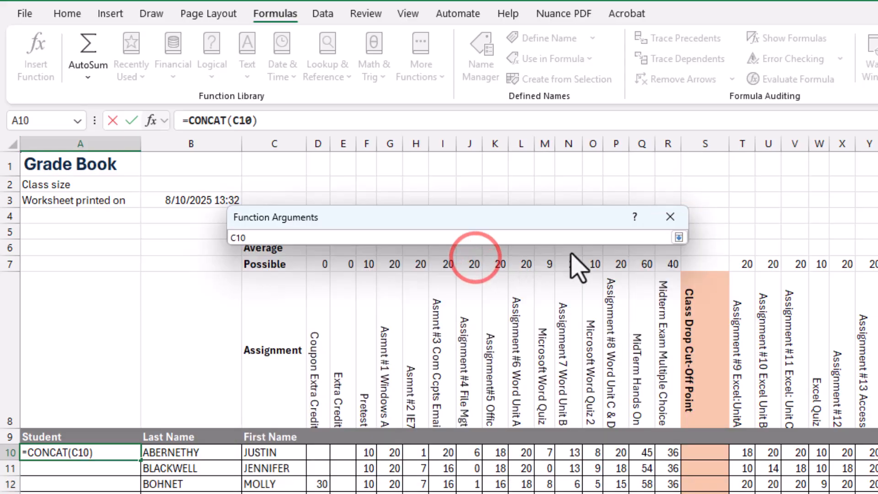
{"action": "left_click", "coordinate": [679, 237]}
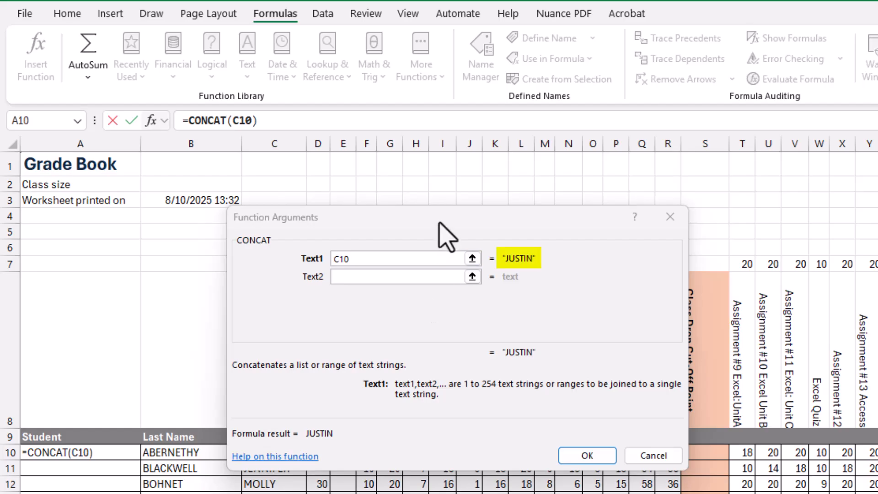
{"action": "left_click_drag", "start_coordinate": [446, 235], "coordinate": [470, 208]}
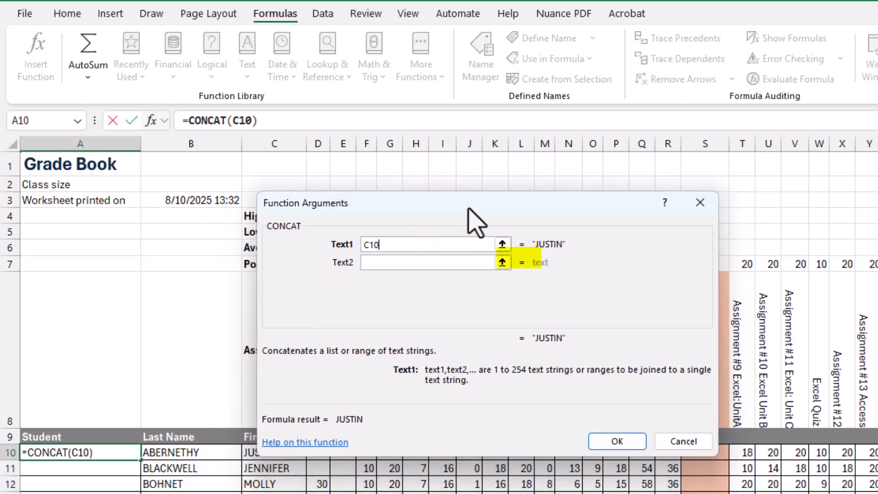
{"action": "left_click_drag", "start_coordinate": [468, 209], "coordinate": [468, 210]}
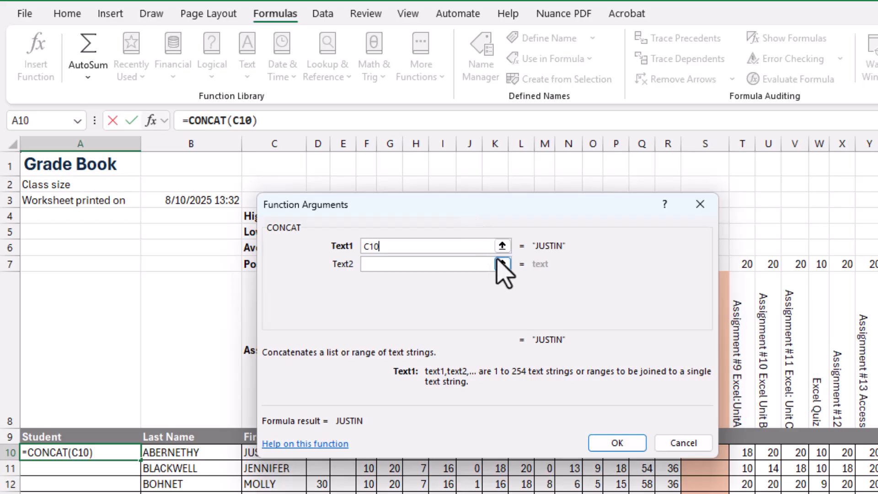
{"action": "left_click", "coordinate": [417, 263]}
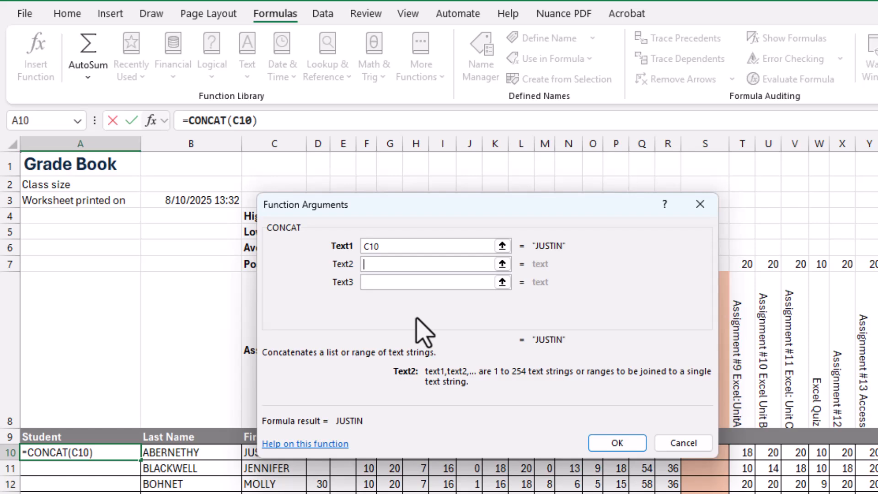
{"action": "type", "text": "\""}
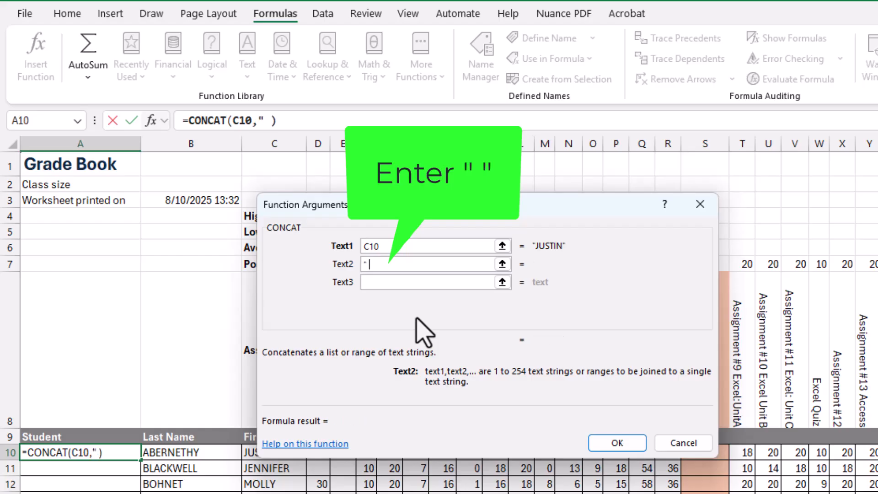
{"action": "type", "text": " \""}
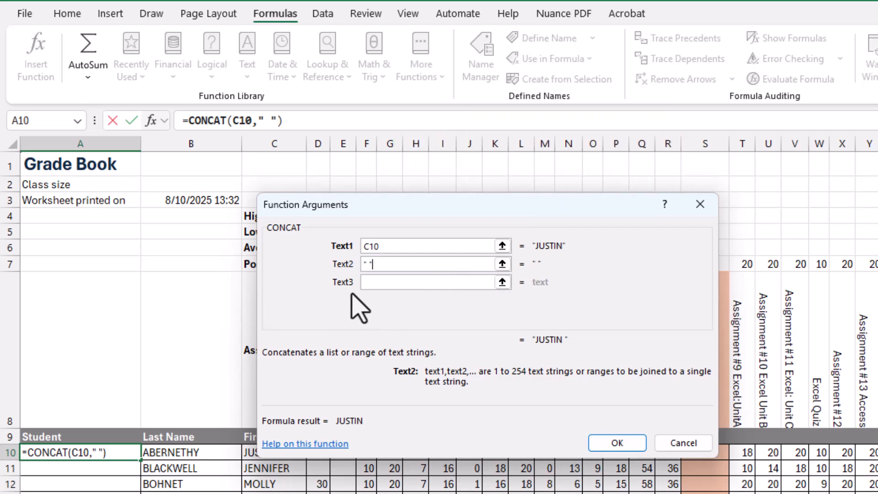
Step: Set the Text3 argument to cell B10 and complete the CONCAT formula in A10
{"action": "left_click", "coordinate": [390, 282]}
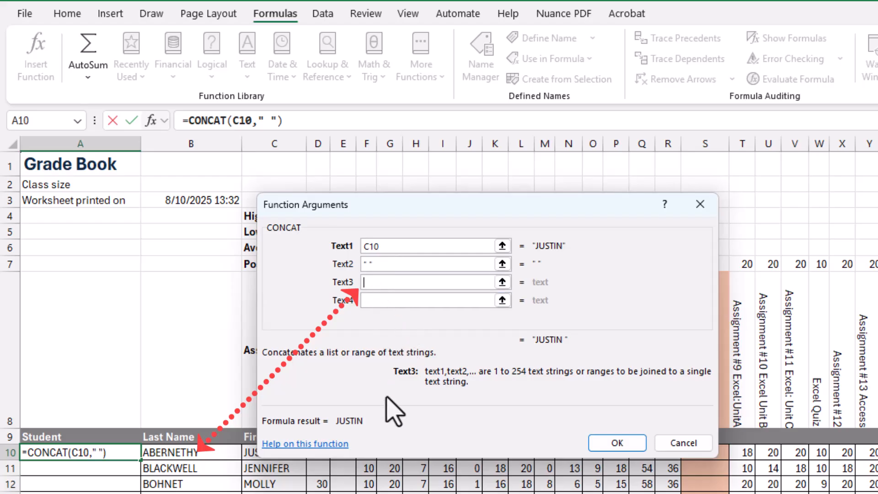
{"action": "left_click", "coordinate": [188, 454]}
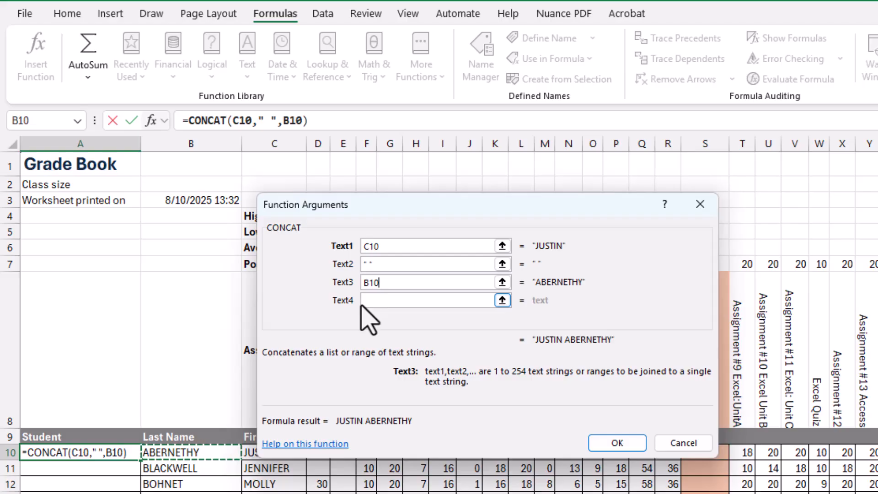
{"action": "left_click", "coordinate": [622, 442]}
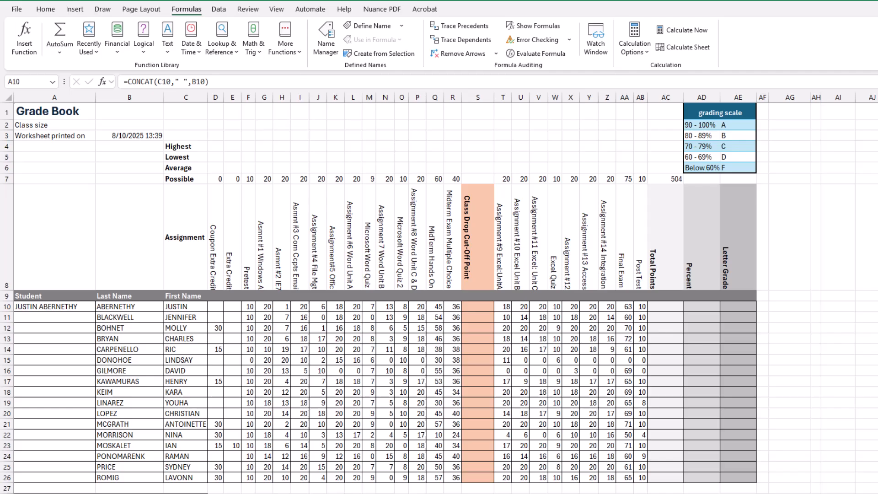
Step: Check off the first three sub-steps of step 5 in the SIMnet list of project steps
{"action": "left_click_drag", "start_coordinate": [717, 3], "coordinate": [656, 38]}
{"action": "left_click_drag", "start_coordinate": [750, 33], "coordinate": [604, 33]}
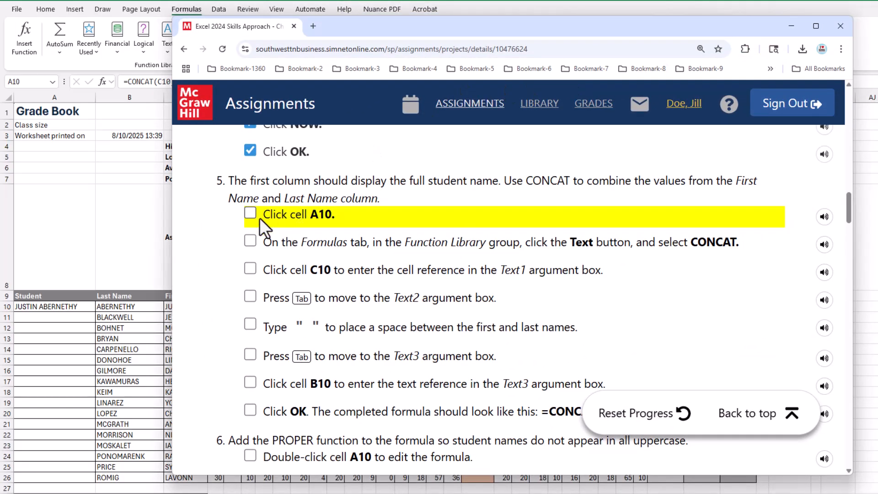
{"action": "left_click", "coordinate": [247, 212]}
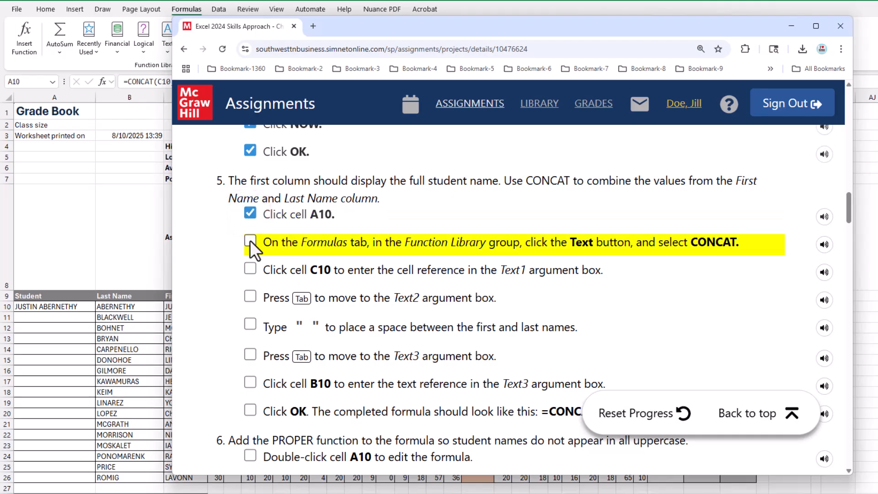
{"action": "left_click", "coordinate": [250, 239]}
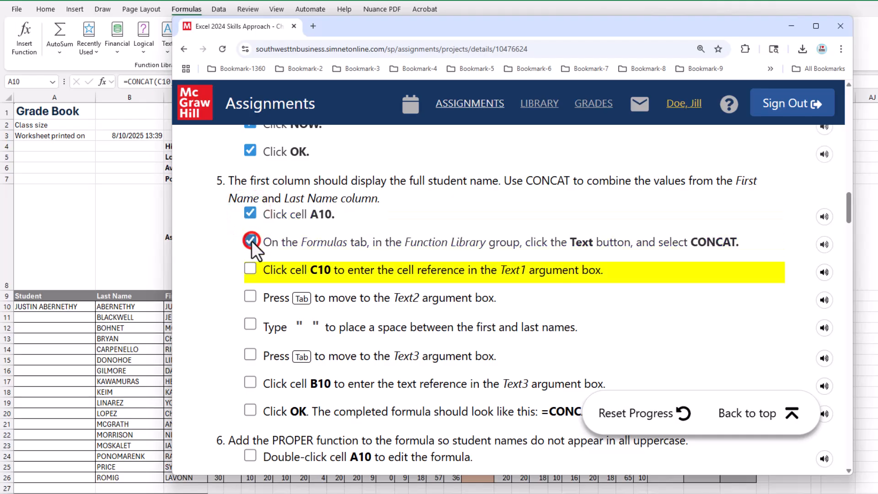
{"action": "left_click", "coordinate": [249, 267]}
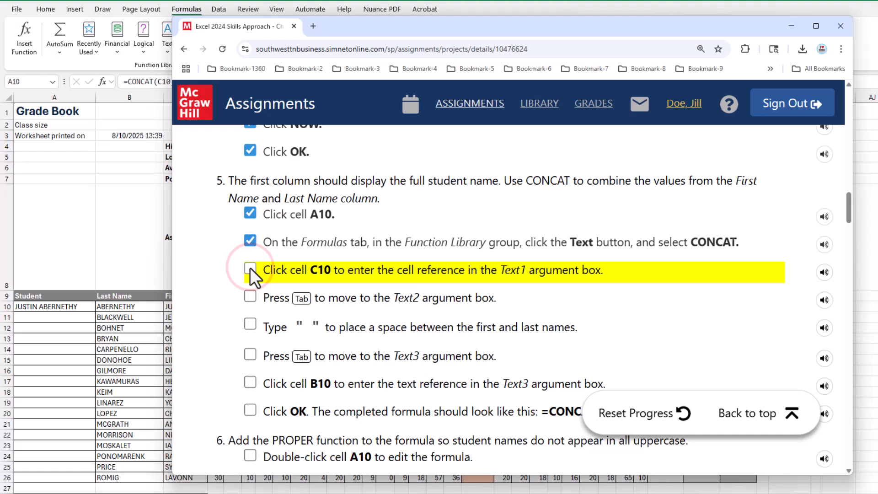
Step: Check off the remaining sub-steps of step 5, through the Click OK item, in the SIMnet project steps list
{"action": "left_click", "coordinate": [249, 297]}
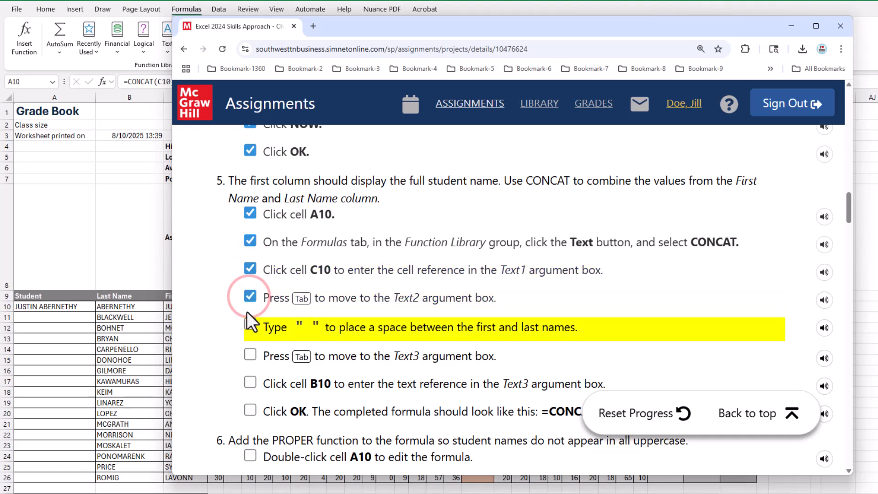
{"action": "left_click", "coordinate": [251, 325]}
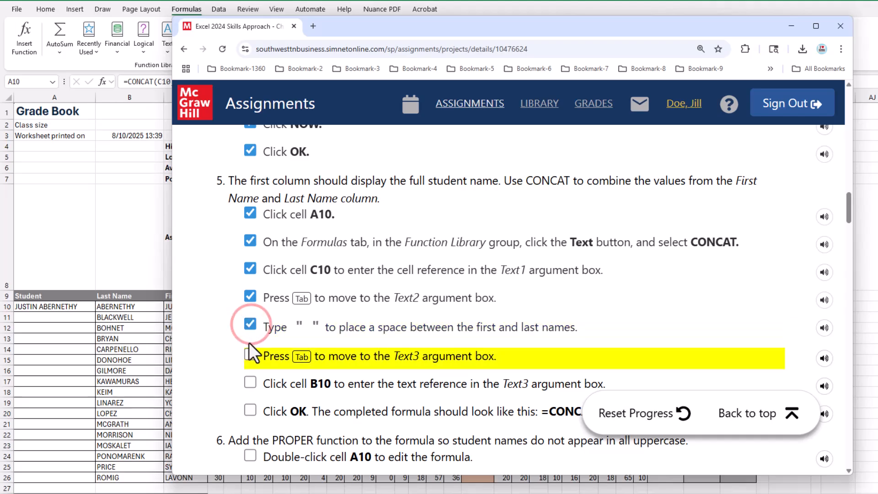
{"action": "left_click", "coordinate": [251, 355]}
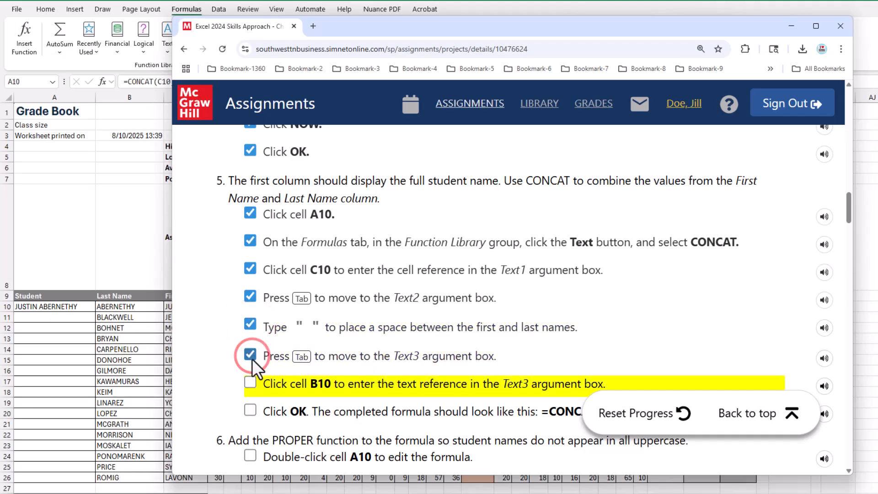
{"action": "left_click", "coordinate": [251, 385]}
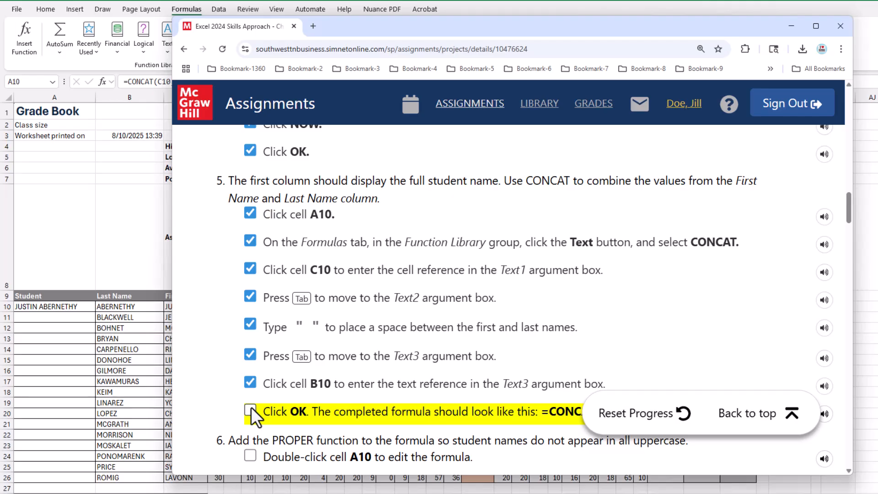
{"action": "left_click", "coordinate": [816, 24]}
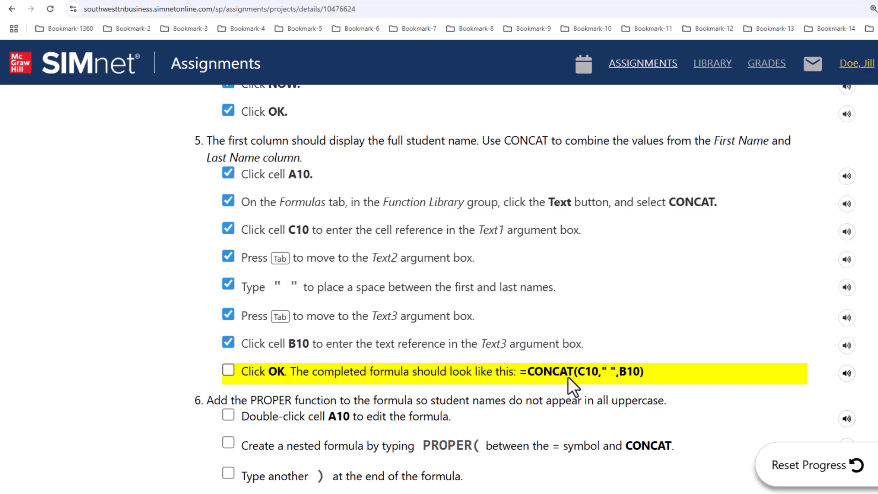
{"action": "left_click", "coordinate": [227, 367]}
{"action": "double_click", "coordinate": [367, 1]}
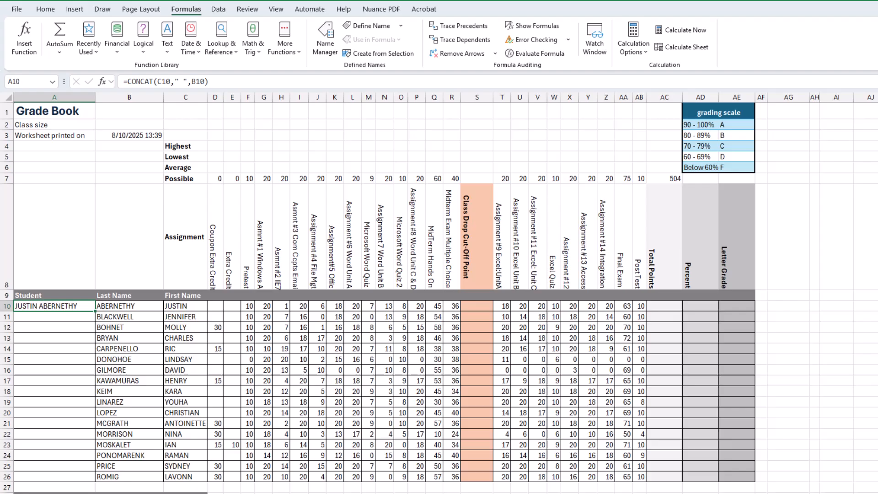
Step: Read step 6's instructions for nesting the CONCAT formula inside a PROPER function
{"action": "left_click_drag", "start_coordinate": [877, 39], "coordinate": [396, 34]}
{"action": "scroll", "coordinate": [380, 226], "scroll_direction": "down", "scroll_amount": 2}
{"action": "scroll", "coordinate": [380, 226], "scroll_direction": "down", "scroll_amount": 4}
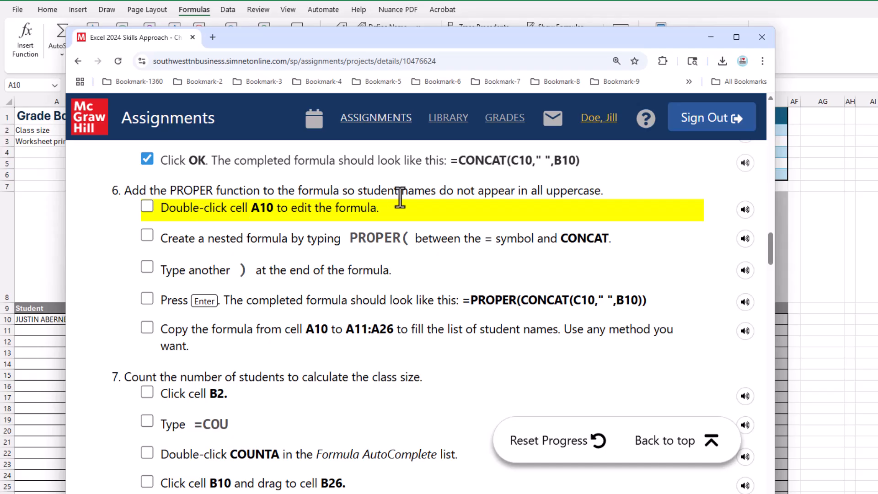
{"action": "left_click_drag", "start_coordinate": [362, 190], "coordinate": [599, 190]}
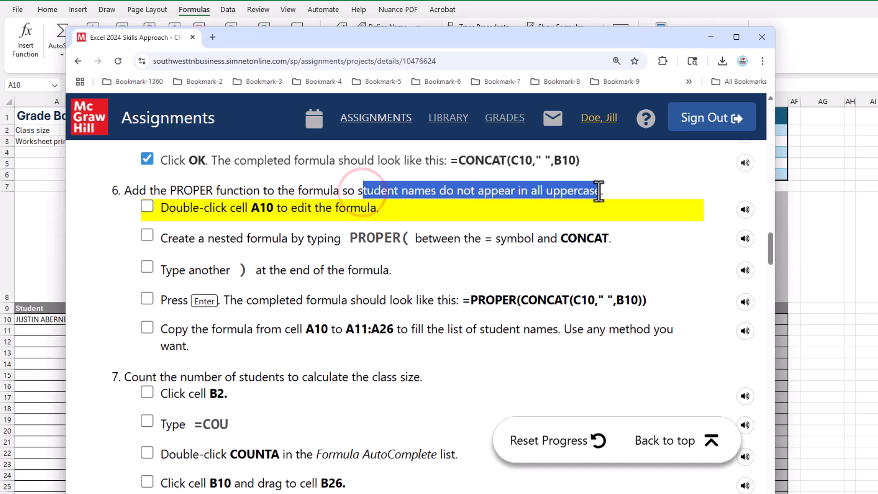
{"action": "left_click", "coordinate": [552, 191]}
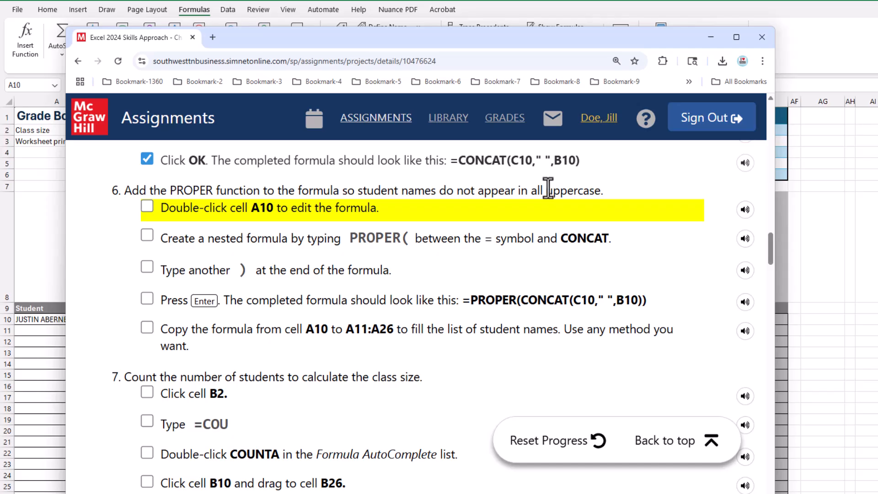
{"action": "left_click_drag", "start_coordinate": [490, 39], "coordinate": [534, 38]}
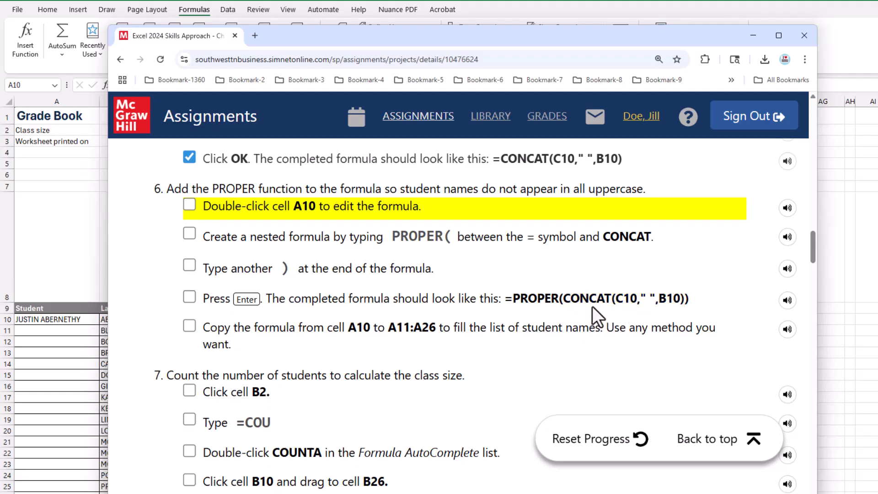
{"action": "left_click_drag", "start_coordinate": [564, 300], "coordinate": [677, 304]}
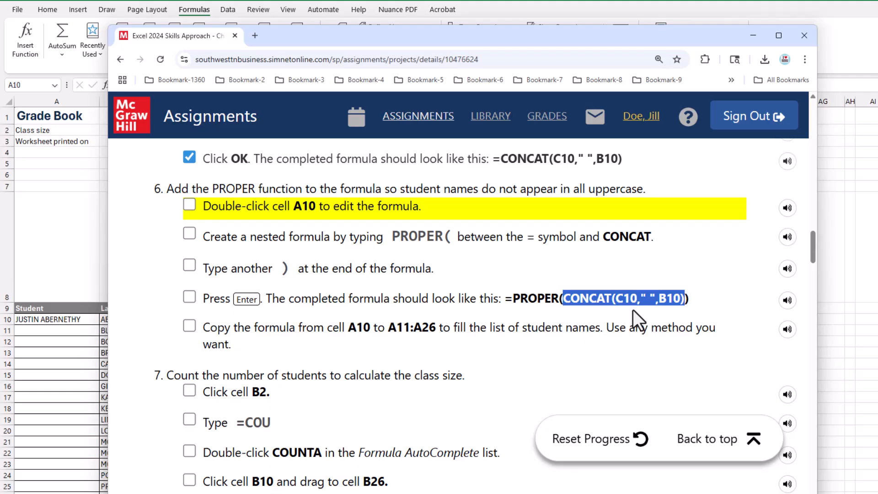
{"action": "left_click_drag", "start_coordinate": [478, 39], "coordinate": [877, 80]}
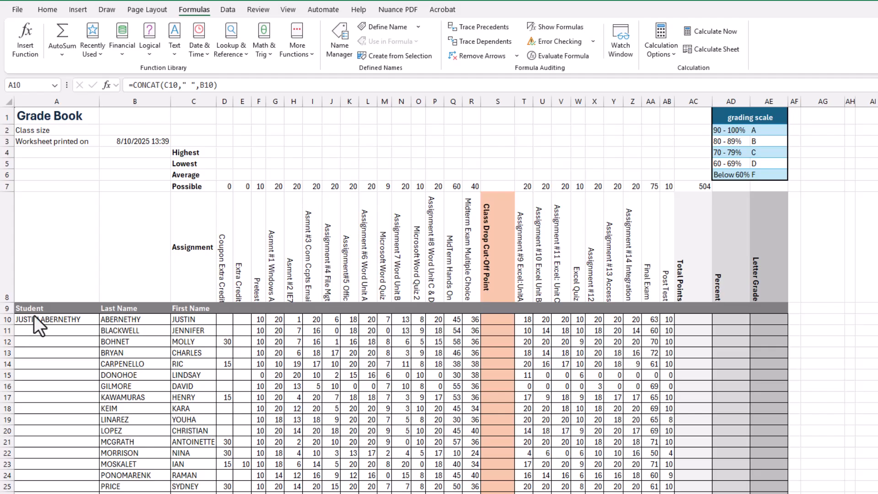
Step: Insert a new blank column before column A of the worksheet
{"action": "left_click", "coordinate": [63, 105]}
{"action": "right_click", "coordinate": [62, 105]}
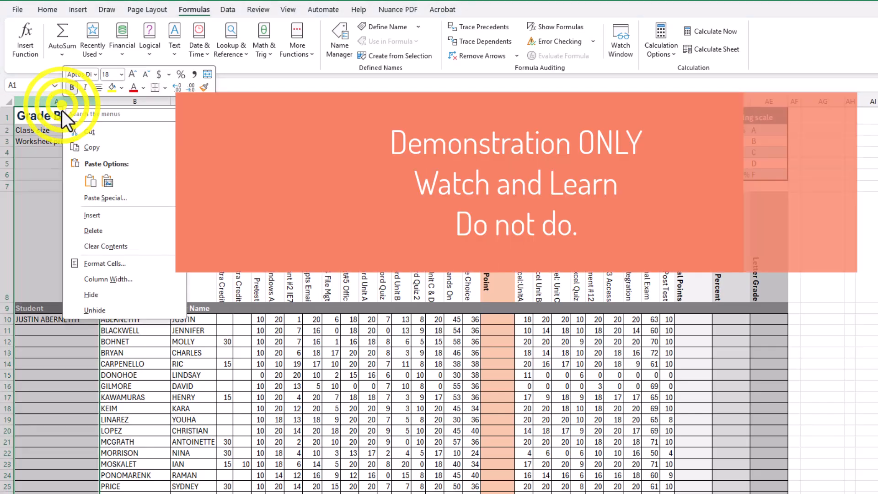
{"action": "left_click", "coordinate": [92, 215]}
Step: In the new cell A10, insert a PROPER function with B10 as its Text argument, then autofit column A
{"action": "left_click", "coordinate": [25, 319]}
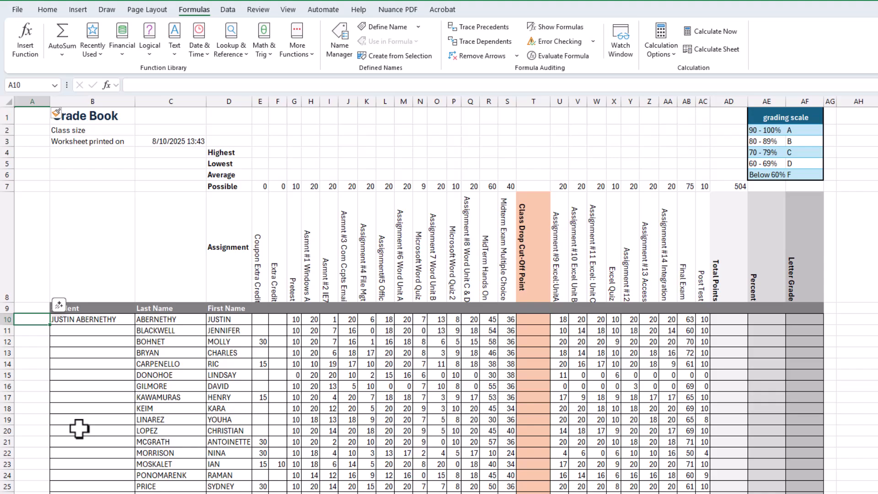
{"action": "left_click", "coordinate": [106, 84]}
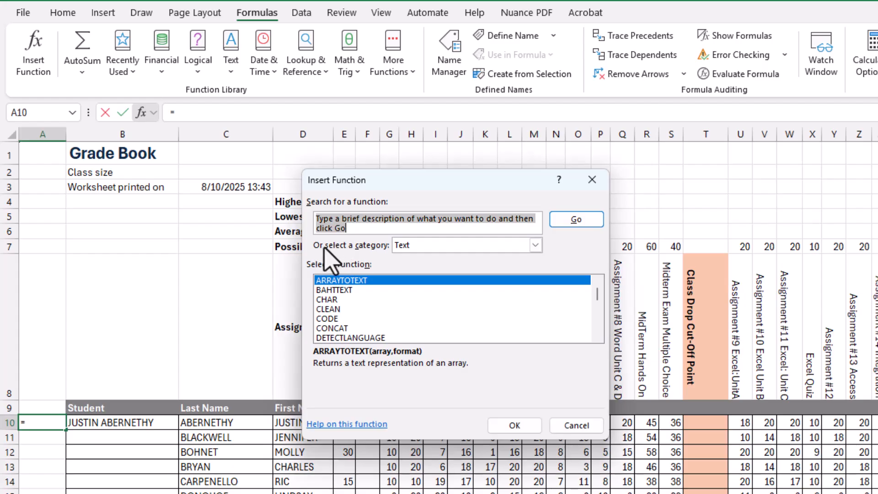
{"action": "type", "text": "proper"}
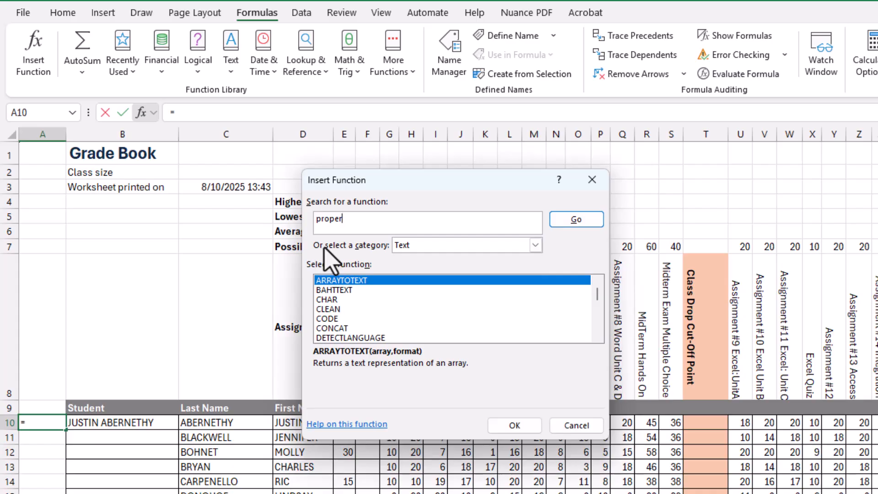
{"action": "type", "text": " case"}
{"action": "left_click", "coordinate": [585, 219]}
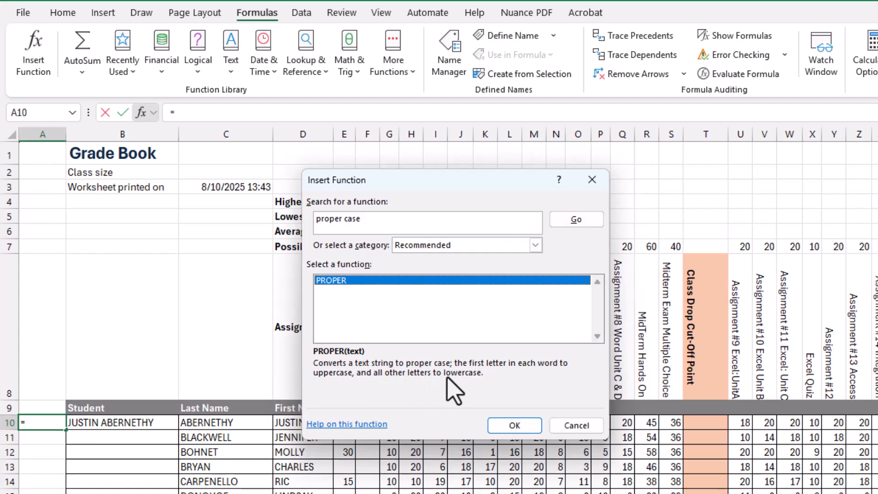
{"action": "left_click", "coordinate": [514, 426]}
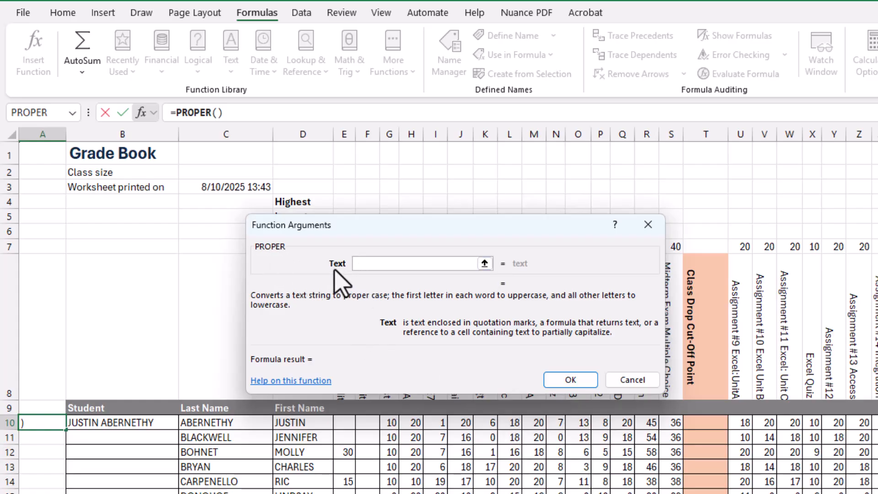
{"action": "left_click", "coordinate": [116, 426]}
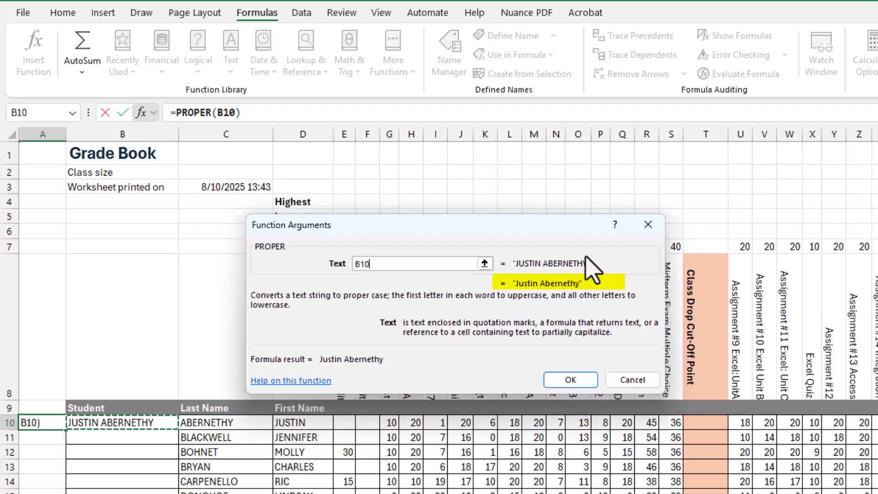
{"action": "left_click", "coordinate": [570, 379]}
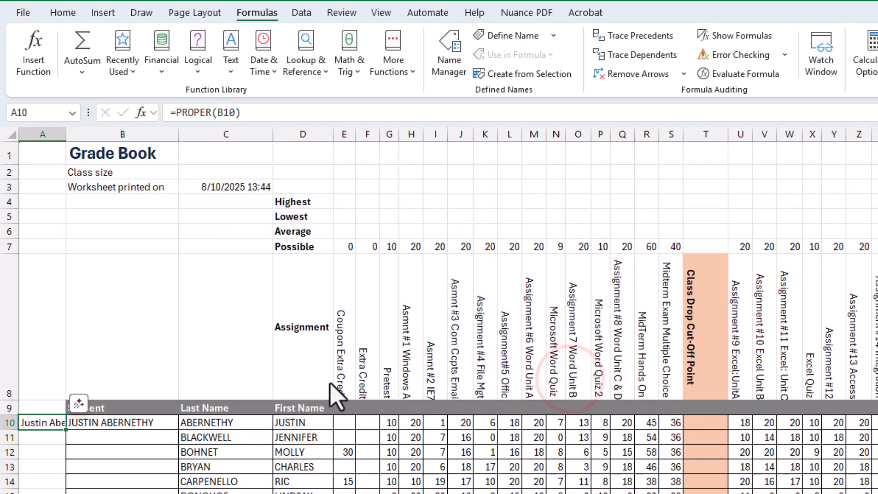
{"action": "double_click", "coordinate": [66, 134]}
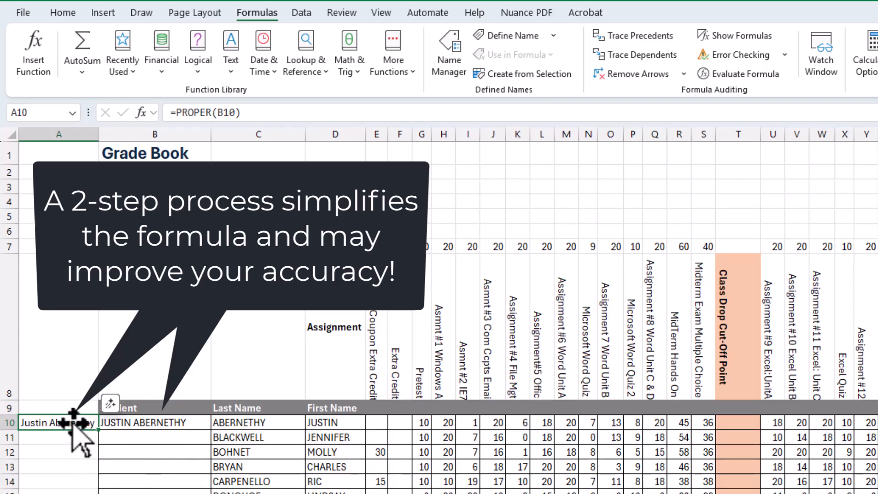
Step: Copy the CONCAT formula text from B10 and paste it in place of B10 inside A10's PROPER formula
{"action": "left_click", "coordinate": [158, 423]}
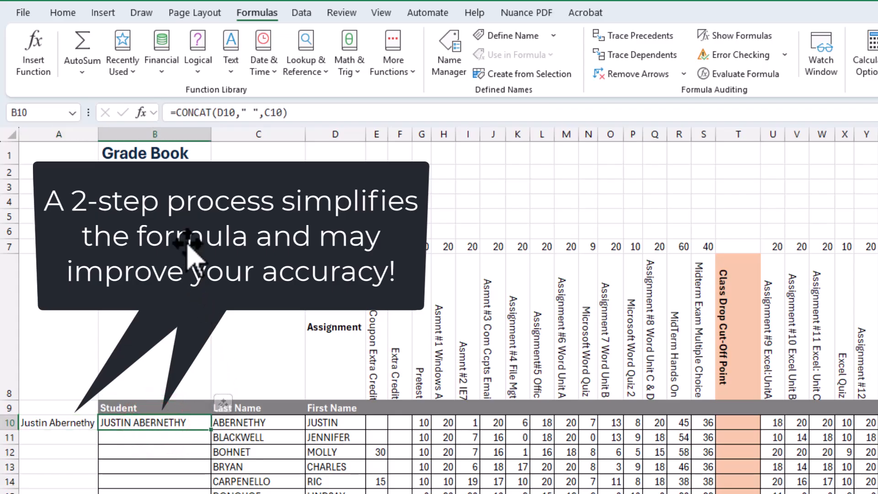
{"action": "left_click_drag", "start_coordinate": [288, 113], "coordinate": [175, 115]}
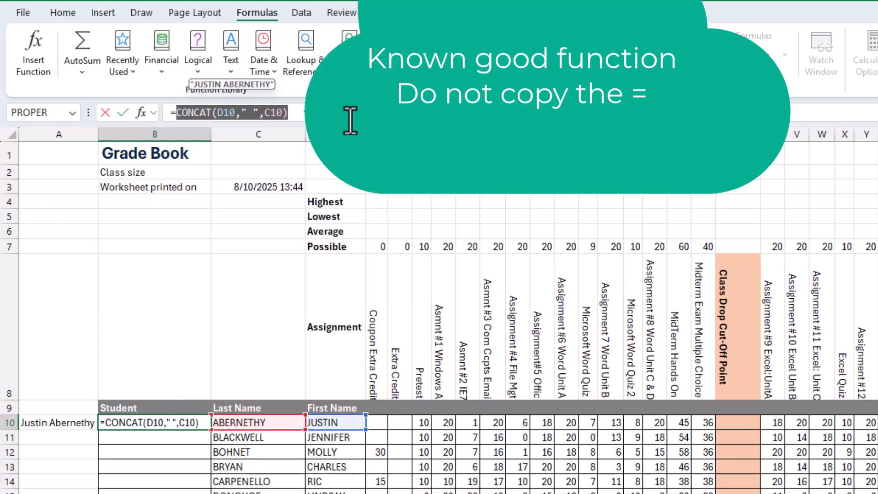
{"action": "key", "text": "ctrl+c"}
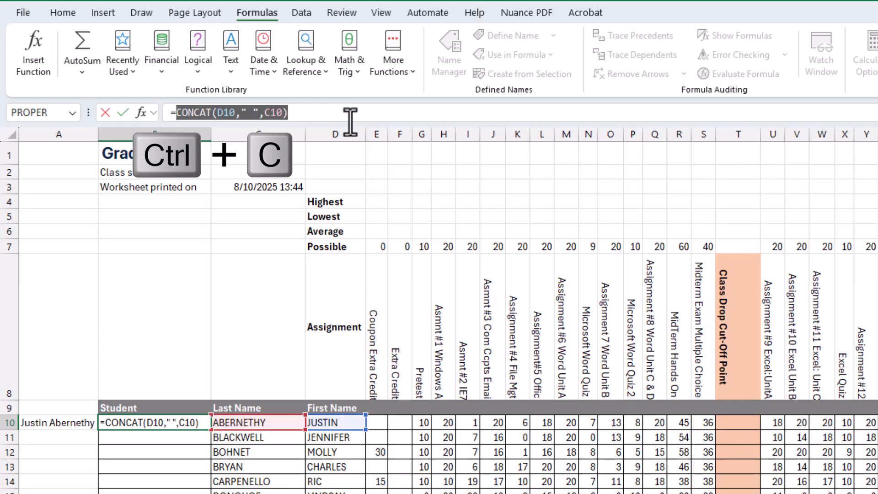
{"action": "key", "text": "Return"}
{"action": "left_click", "coordinate": [43, 423]}
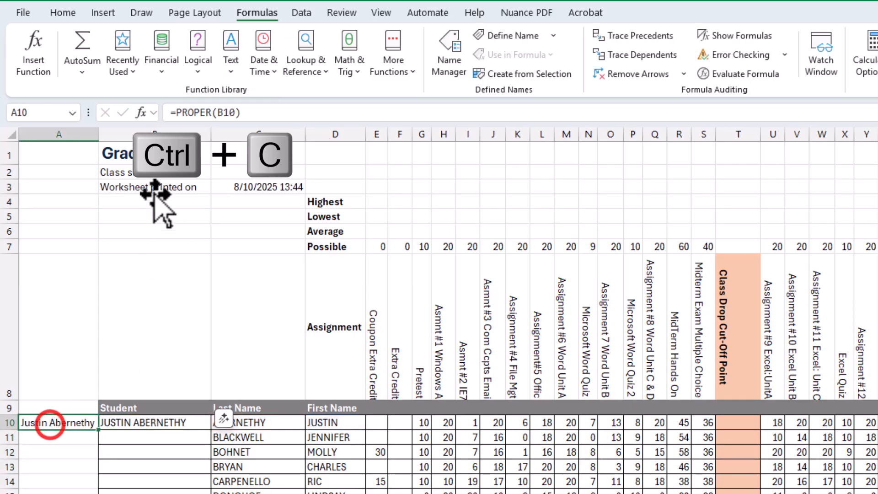
{"action": "left_click", "coordinate": [236, 112]}
{"action": "double_click", "coordinate": [231, 112]}
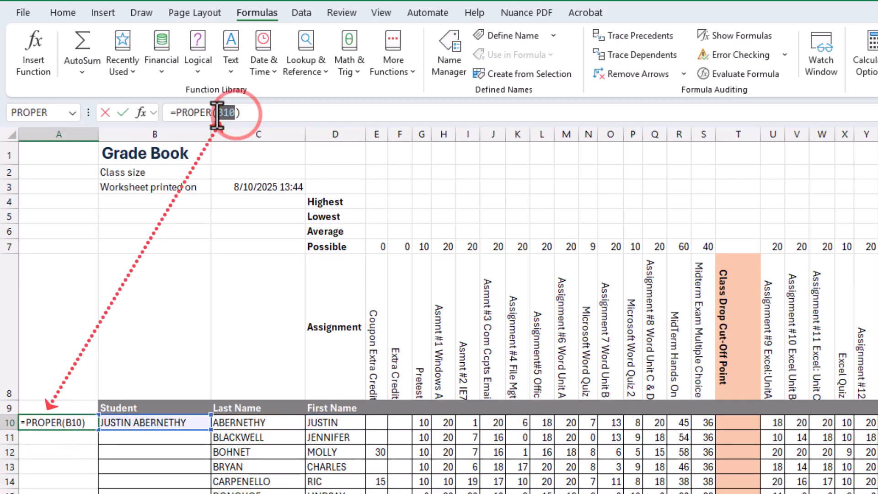
{"action": "key", "text": "ctrl+v"}
{"action": "key", "text": "Return"}
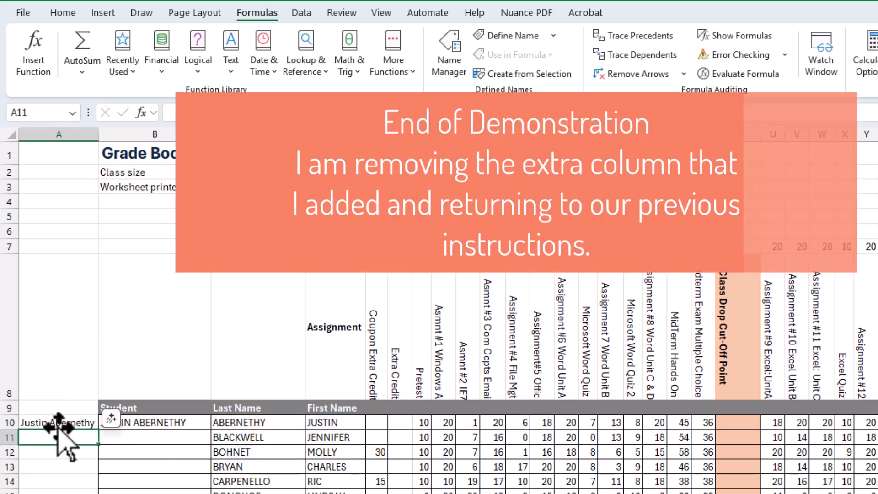
Step: Delete the inserted column A to restore the original worksheet layout
{"action": "right_click", "coordinate": [75, 136]}
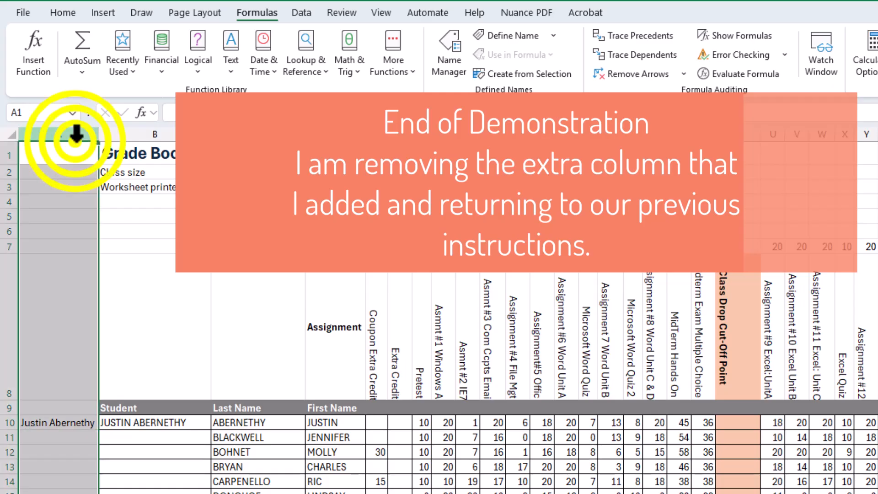
{"action": "left_click", "coordinate": [126, 307]}
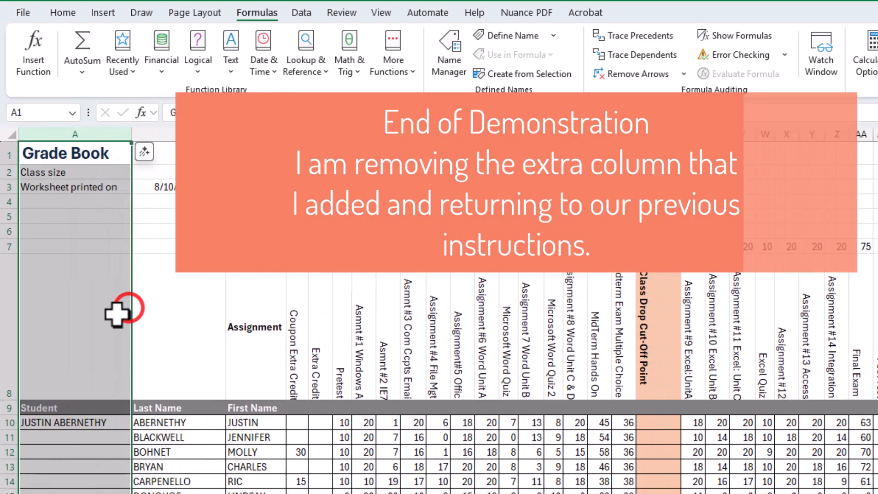
{"action": "left_click", "coordinate": [109, 425]}
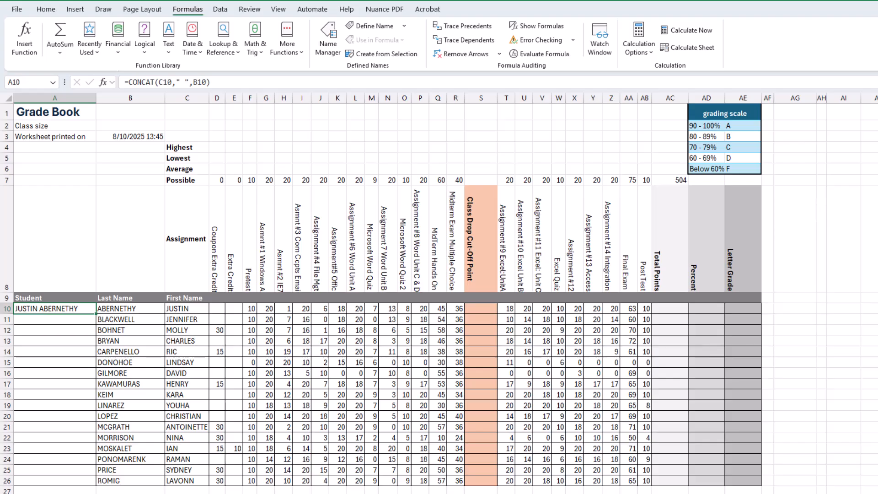
Step: Nest A10's CONCAT formula inside a PROPER function so it reads =PROPER(CONCAT(C10," ",B10))
{"action": "left_click_drag", "start_coordinate": [877, 69], "coordinate": [394, 59]}
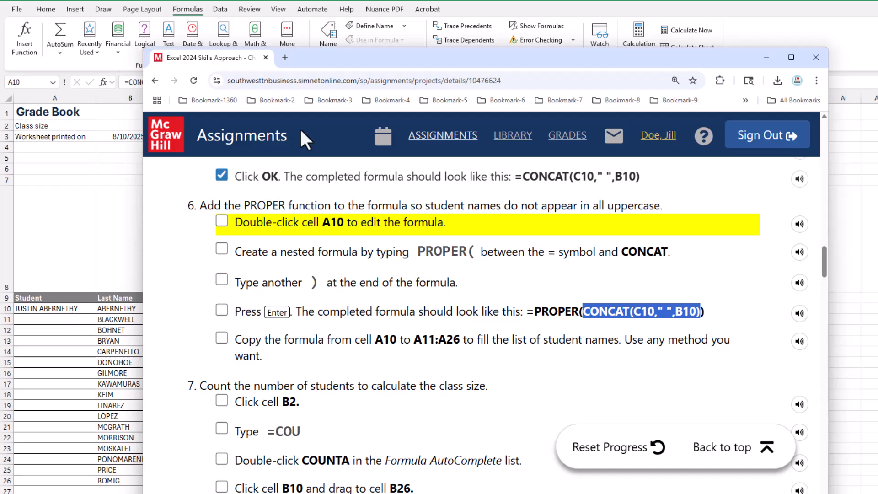
{"action": "left_click_drag", "start_coordinate": [328, 62], "coordinate": [877, 93]}
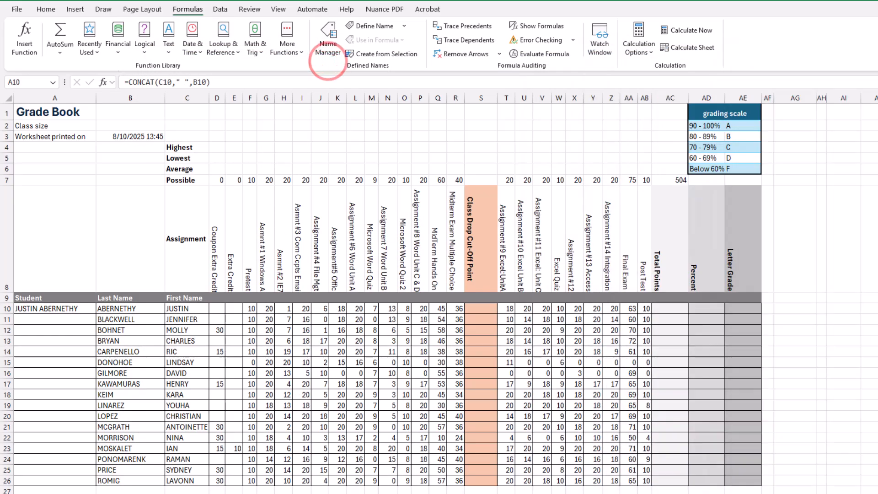
{"action": "double_click", "coordinate": [48, 311]}
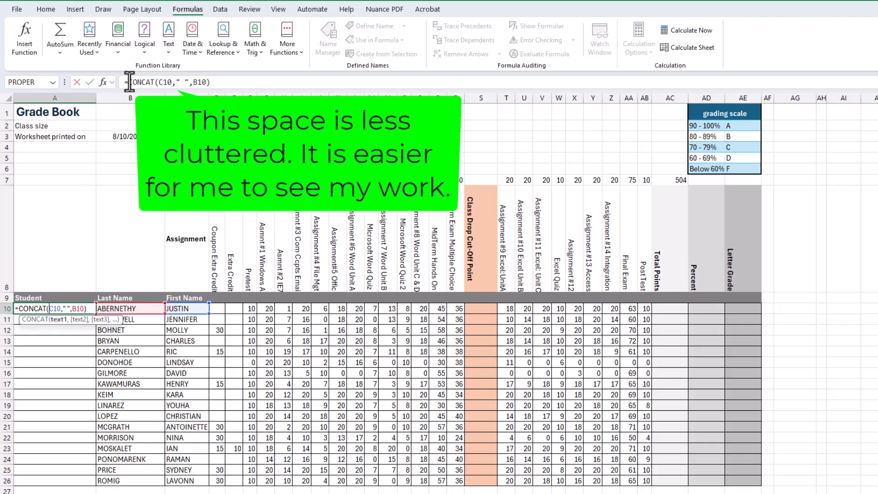
{"action": "left_click", "coordinate": [129, 83]}
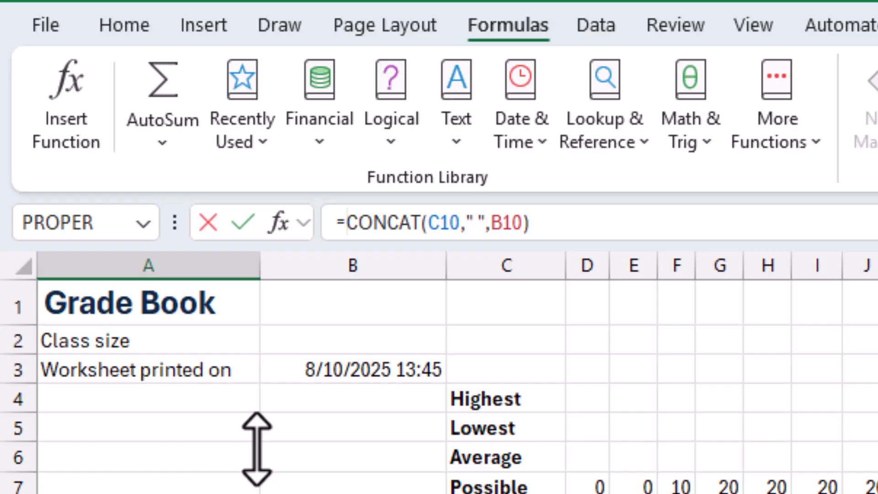
{"action": "type", "text": "Proper"}
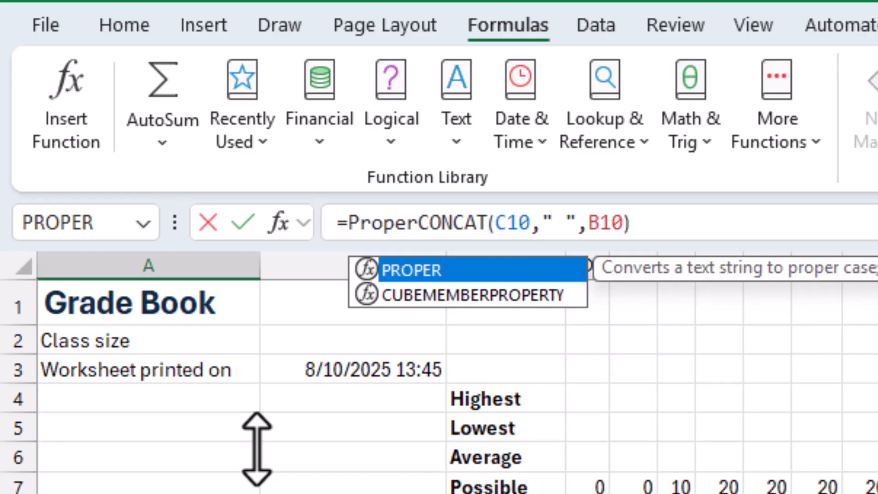
{"action": "type", "text": "("}
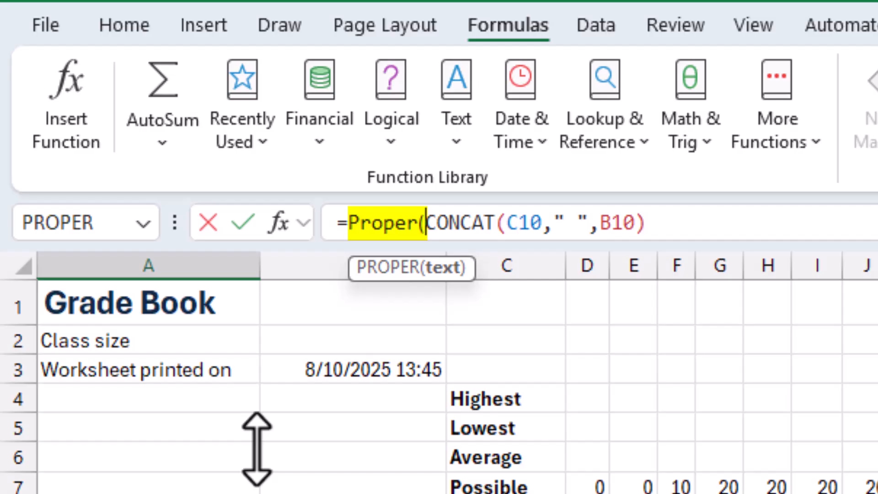
{"action": "left_click", "coordinate": [710, 224]}
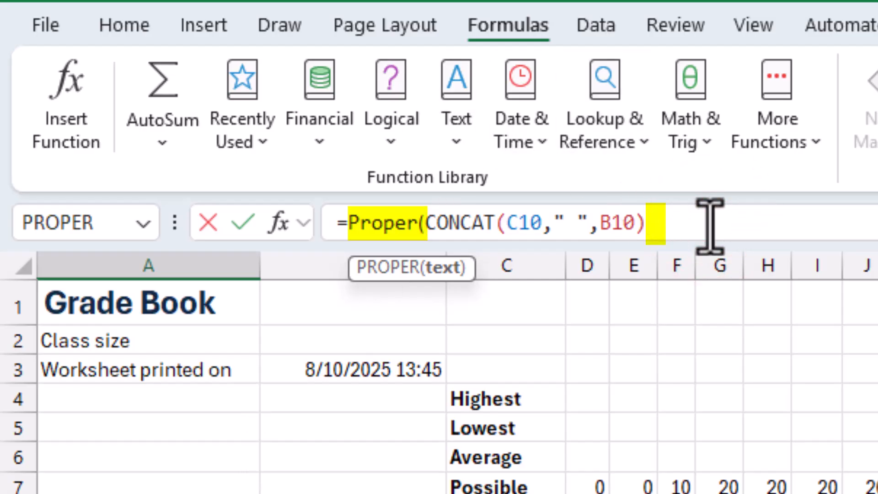
{"action": "type", "text": ")"}
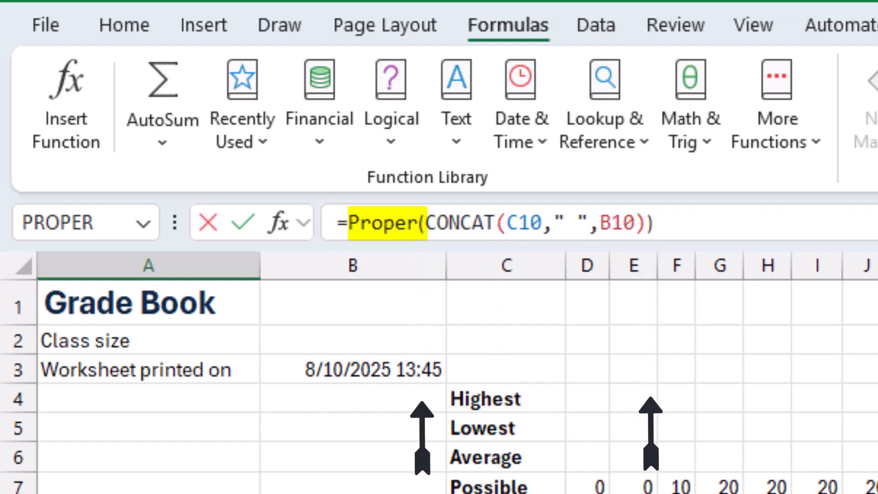
{"action": "key", "text": "Return"}
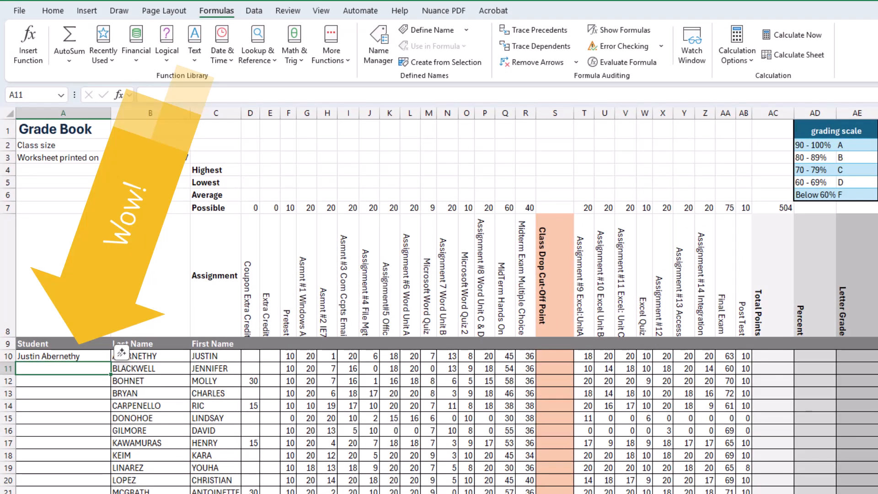
Step: Fill the PROPER formula from A10 down through A26 to list all student names
{"action": "left_click", "coordinate": [61, 358]}
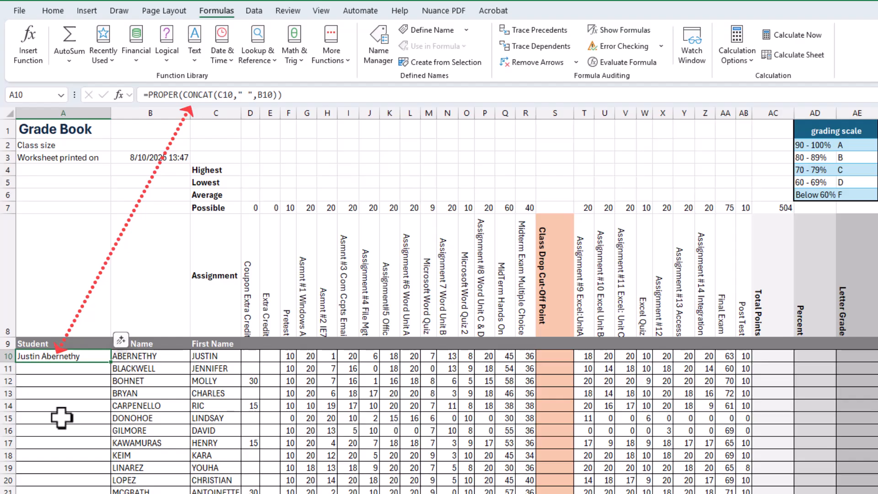
{"action": "scroll", "coordinate": [72, 396], "scroll_direction": "down", "scroll_amount": 1}
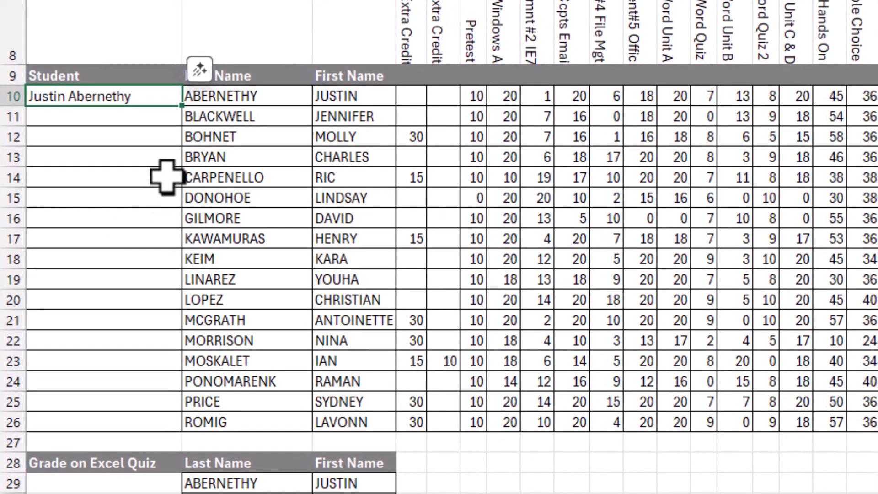
{"action": "double_click", "coordinate": [181, 106]}
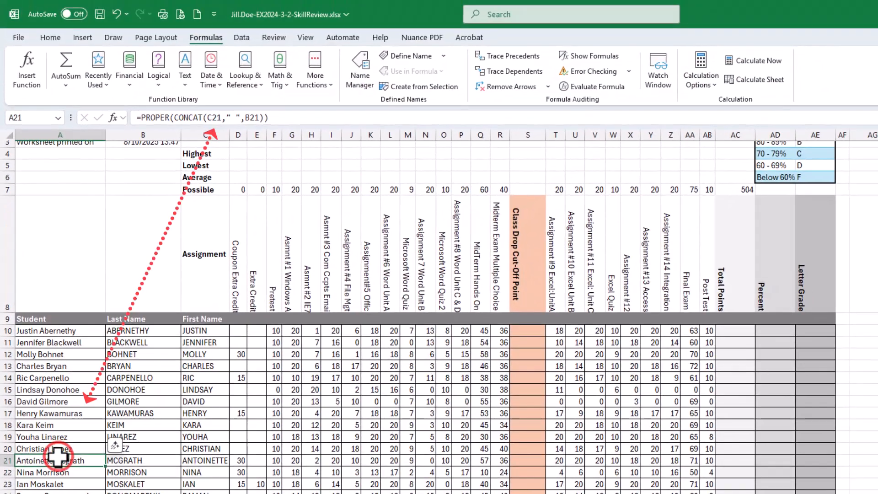
Step: Review the filled formulas in several Student cells and save the workbook
{"action": "left_click", "coordinate": [87, 320]}
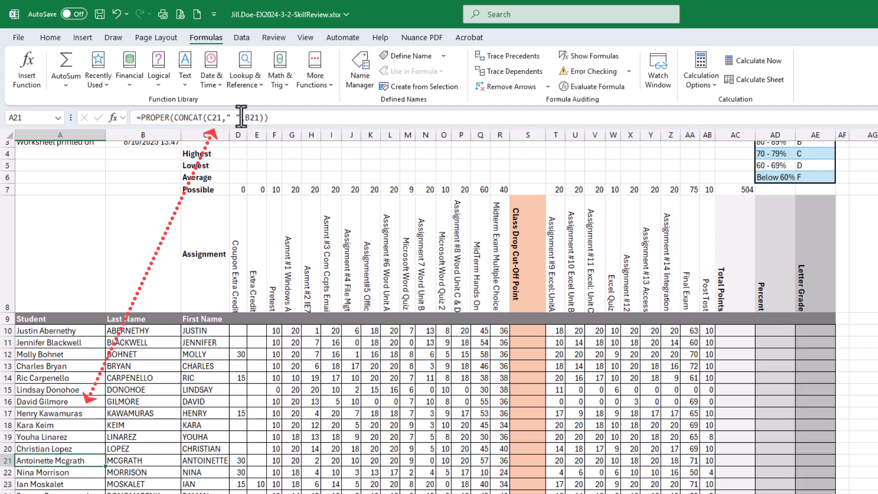
{"action": "left_click", "coordinate": [73, 492]}
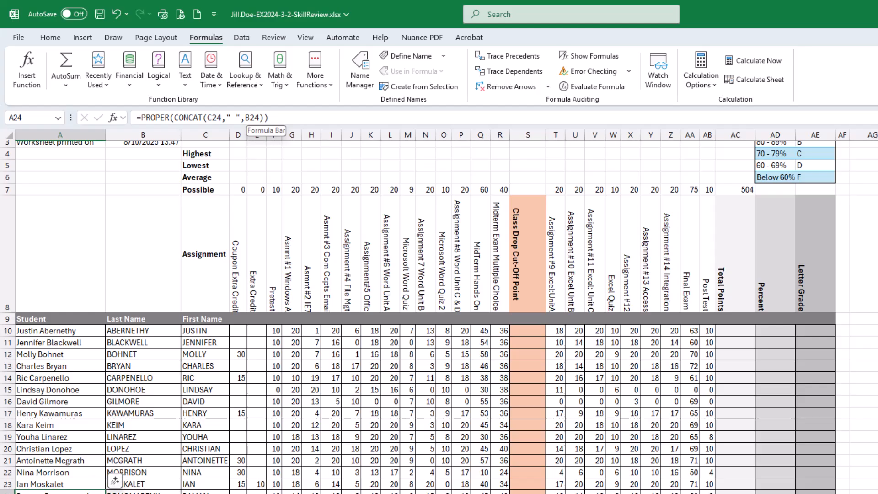
{"action": "key", "text": "Down"}
{"action": "key", "text": "Down"}
{"action": "left_click", "coordinate": [59, 402]}
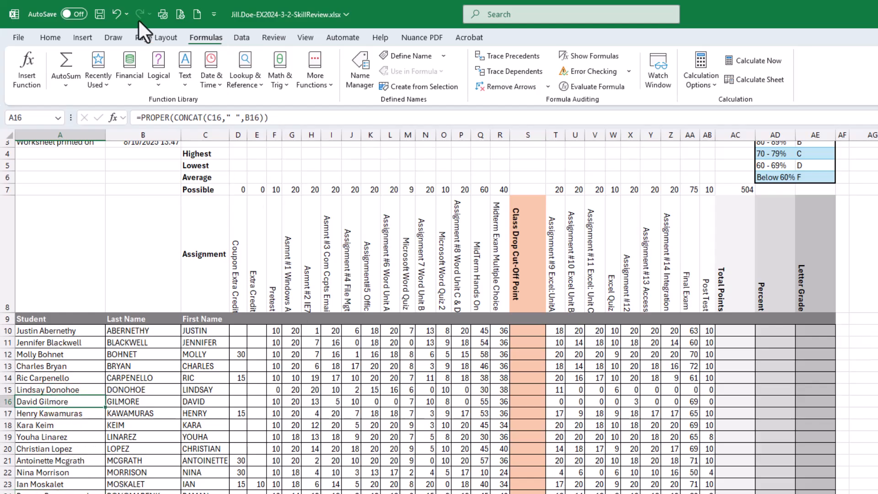
{"action": "left_click", "coordinate": [100, 14]}
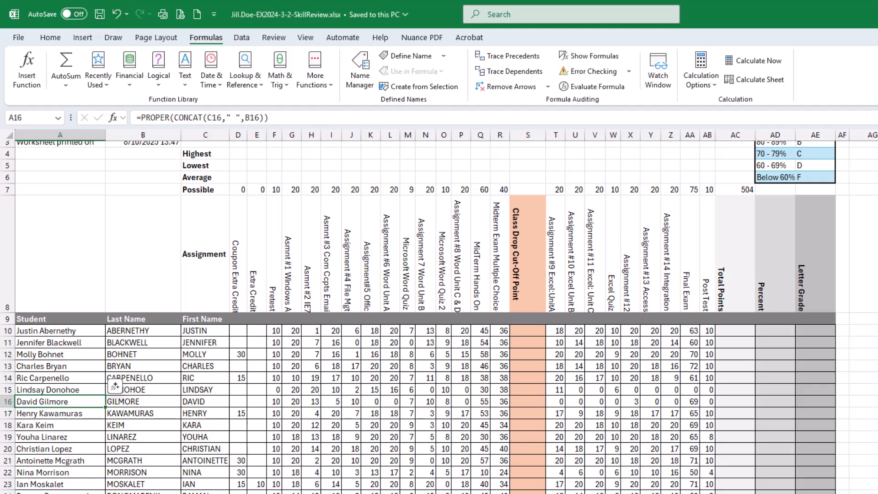
Step: Check off all step 6 instructions in the SIMnet assignment
{"action": "left_click_drag", "start_coordinate": [877, 149], "coordinate": [489, 60]}
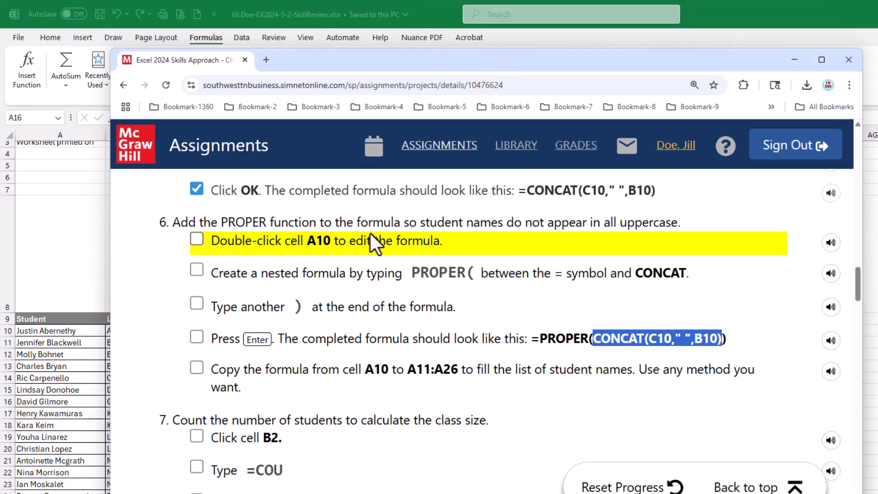
{"action": "left_click", "coordinate": [196, 238]}
{"action": "left_click", "coordinate": [196, 272]}
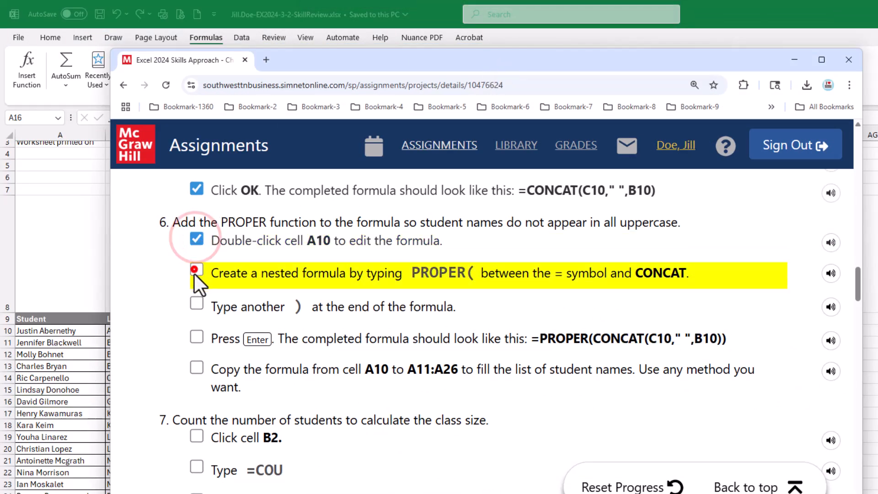
{"action": "left_click", "coordinate": [196, 305]}
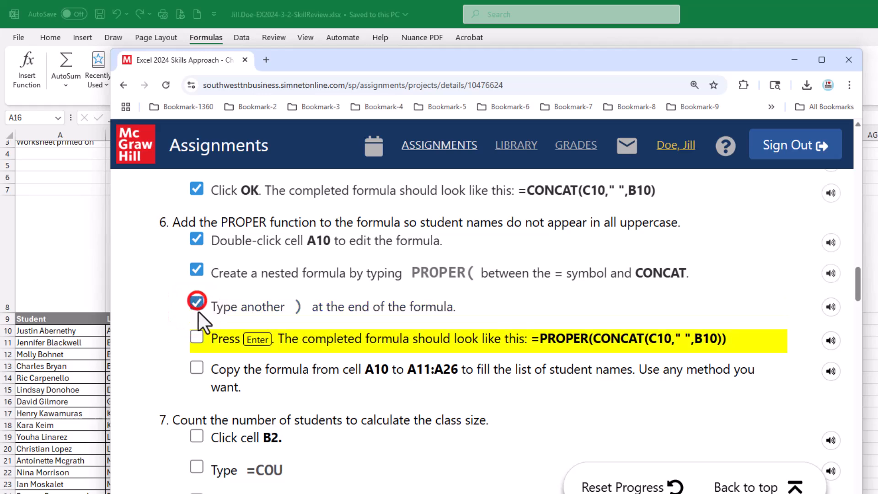
{"action": "left_click", "coordinate": [196, 337]}
{"action": "left_click", "coordinate": [196, 368]}
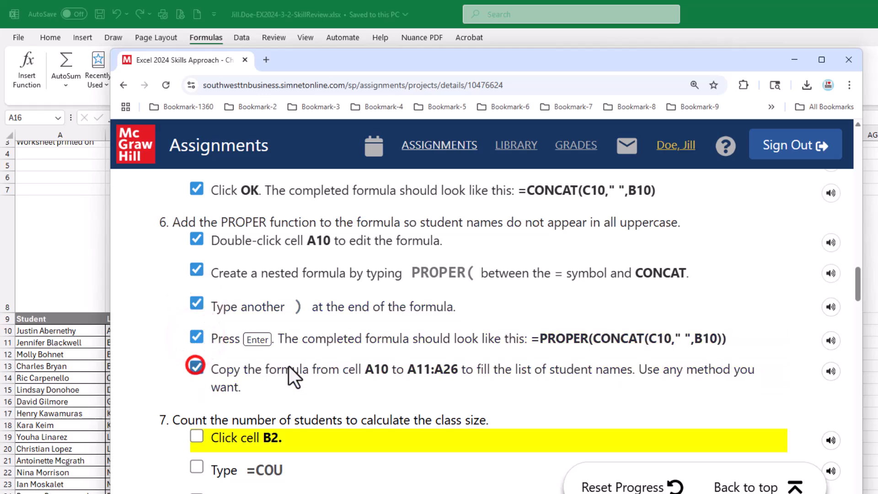
Step: Read step 7's instructions on counting the students for the class size
{"action": "scroll", "coordinate": [364, 369], "scroll_direction": "down", "scroll_amount": 3}
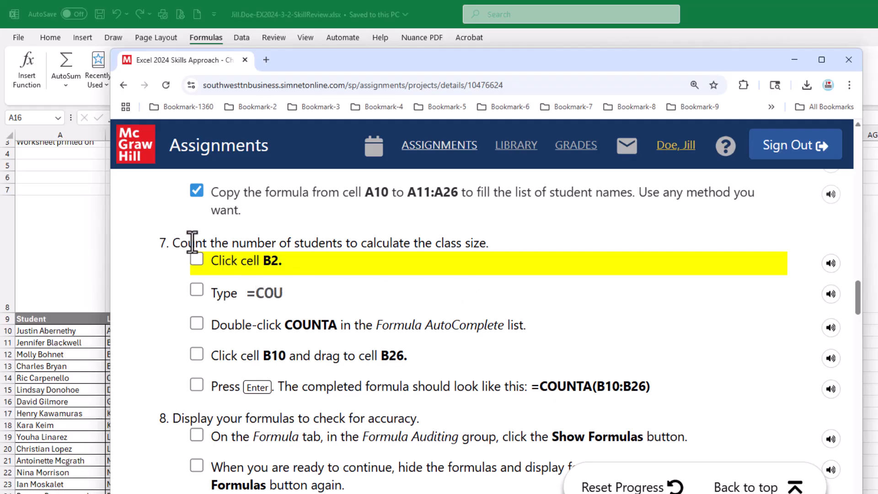
{"action": "left_click_drag", "start_coordinate": [192, 243], "coordinate": [478, 240]}
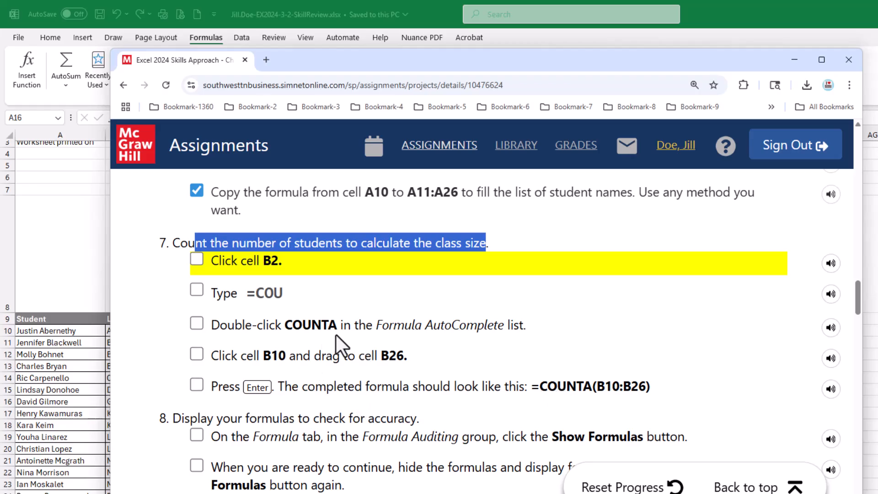
{"action": "left_click_drag", "start_coordinate": [328, 330], "coordinate": [337, 330]}
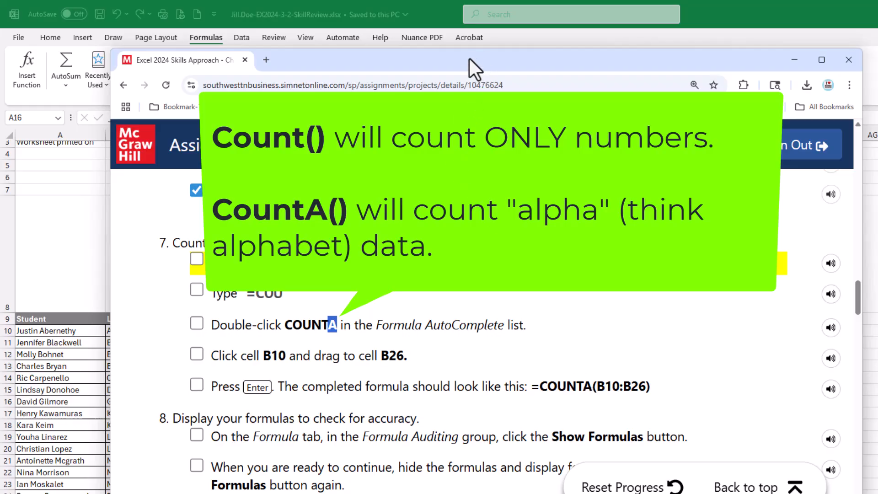
{"action": "left_click_drag", "start_coordinate": [470, 59], "coordinate": [877, 122]}
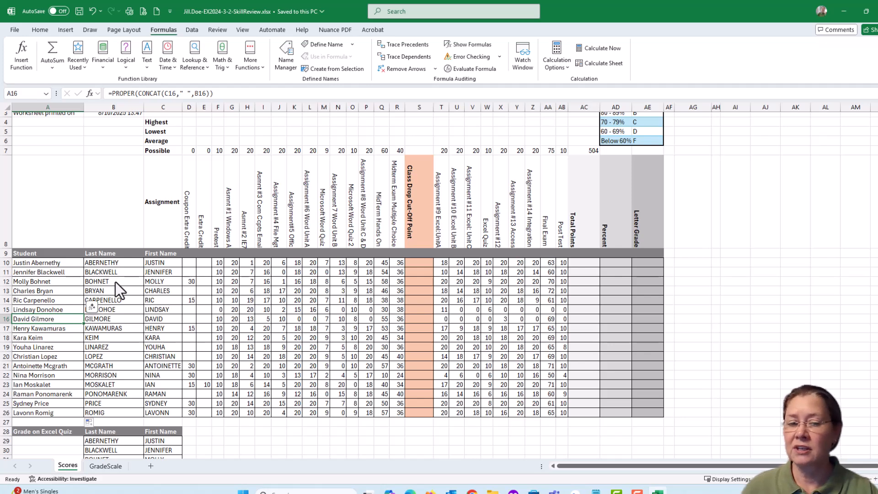
Step: Select the last names in B10:B26 to inspect how many cells they span
{"action": "left_click", "coordinate": [115, 264]}
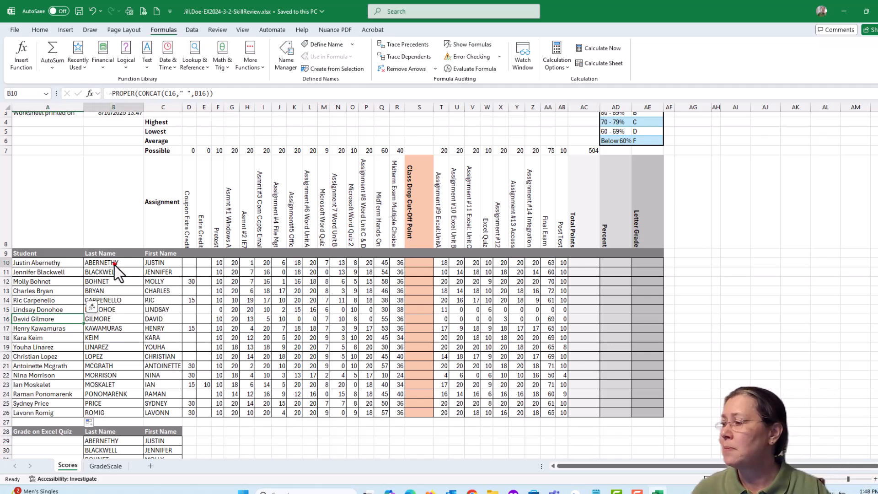
{"action": "left_click_drag", "start_coordinate": [114, 264], "coordinate": [111, 410]}
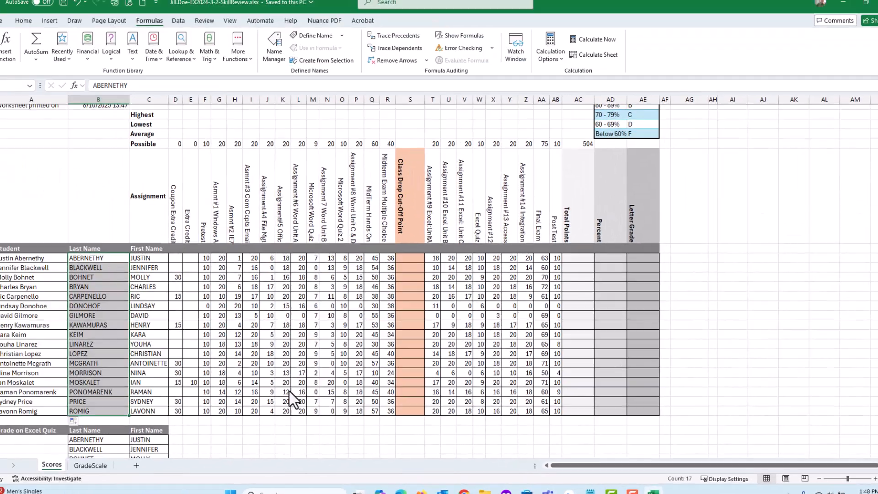
{"action": "scroll", "coordinate": [135, 315], "scroll_direction": "up", "scroll_amount": 1}
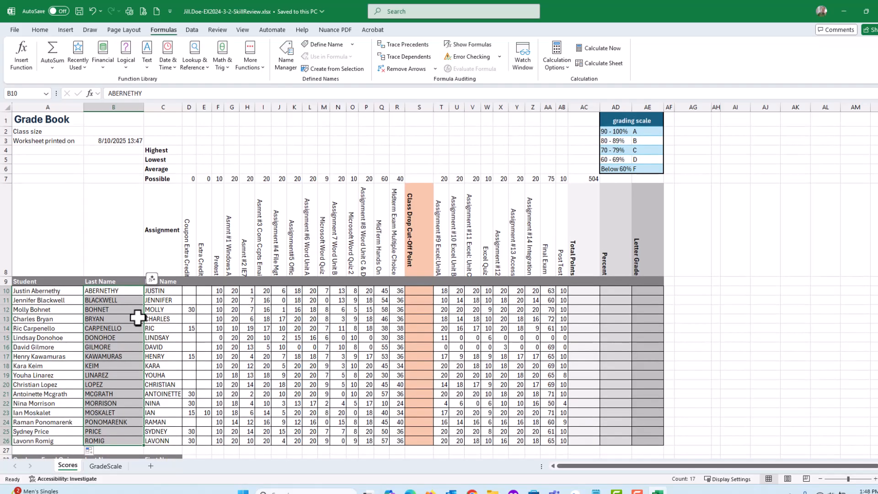
Step: Demonstrate AutoSum's Count Numbers on B10:B26 in cell B2, then delete the result
{"action": "left_click", "coordinate": [112, 131]}
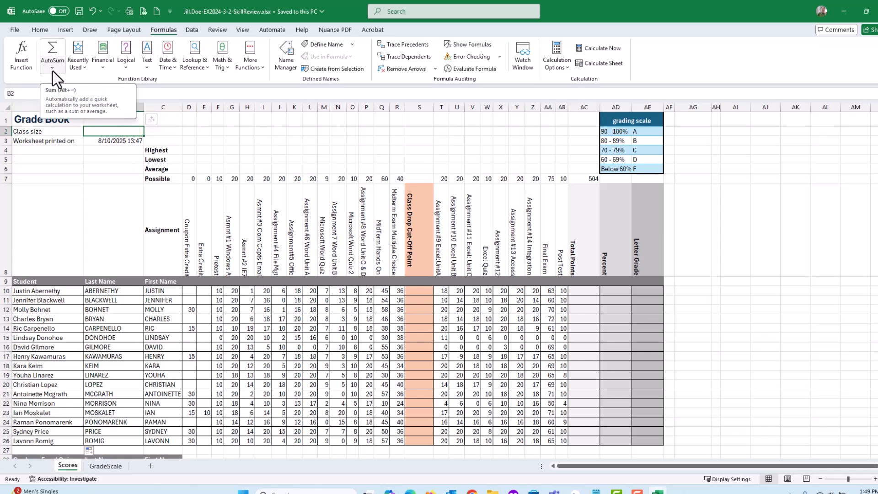
{"action": "left_click", "coordinate": [41, 30]}
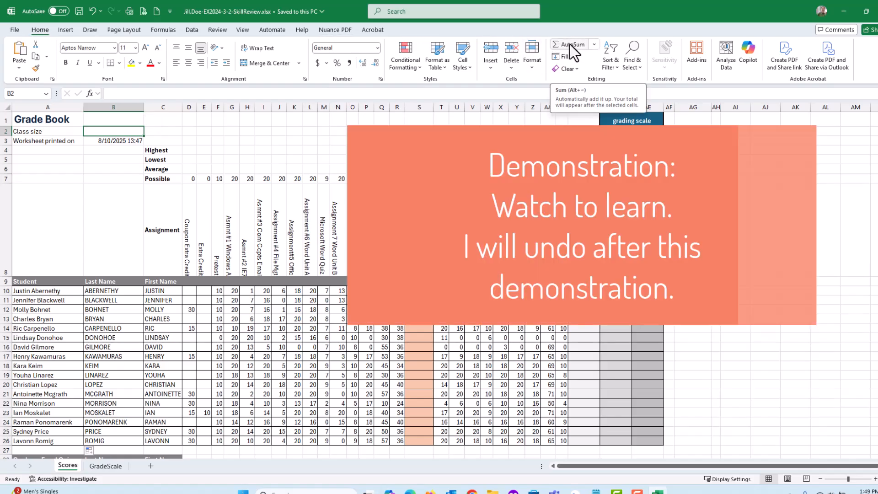
{"action": "left_click", "coordinate": [594, 44]}
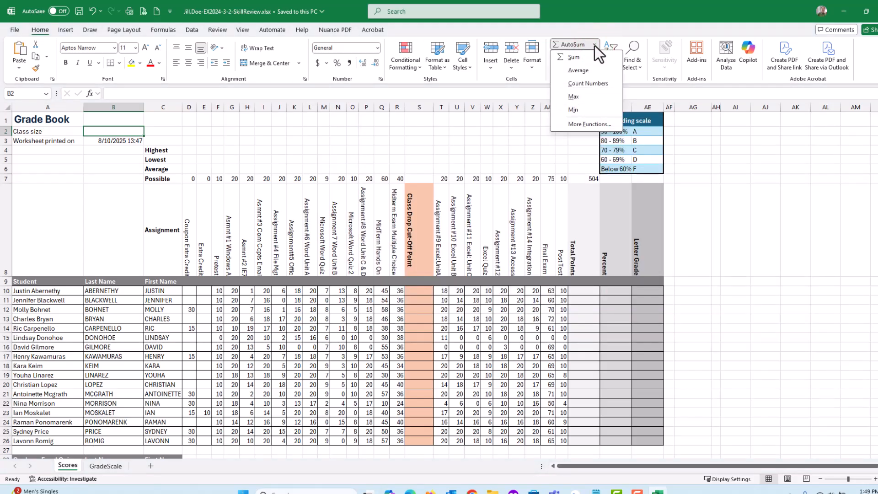
{"action": "left_click", "coordinate": [584, 83]}
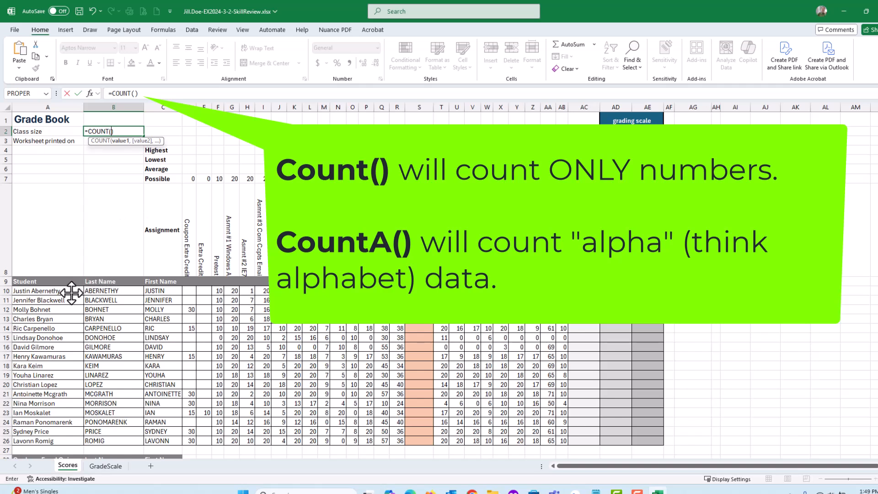
{"action": "left_click_drag", "start_coordinate": [97, 291], "coordinate": [105, 441]}
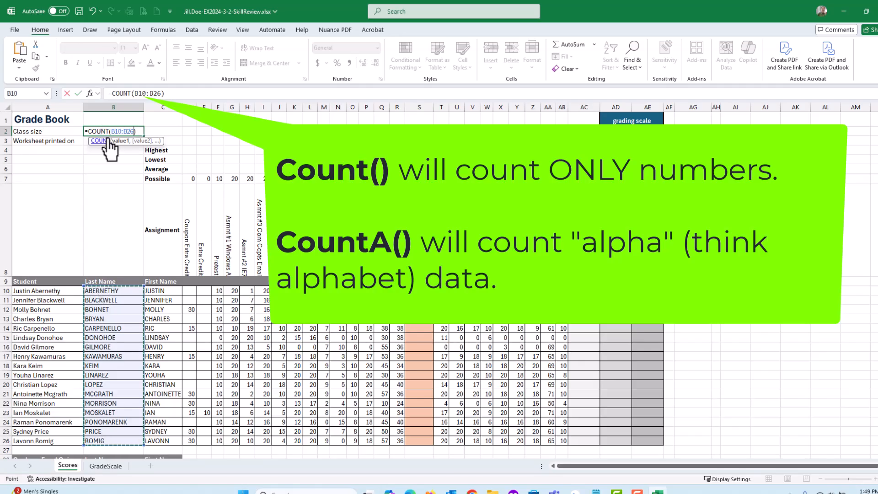
{"action": "left_click", "coordinate": [78, 94]}
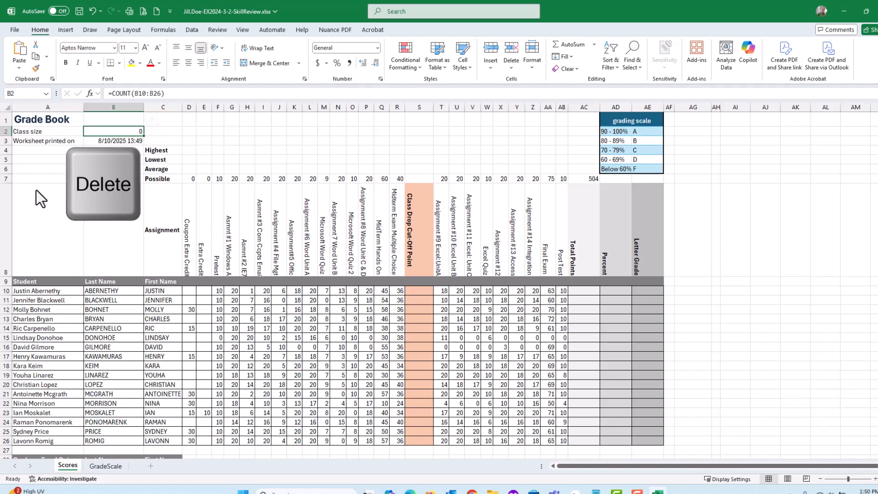
{"action": "key", "text": "Delete"}
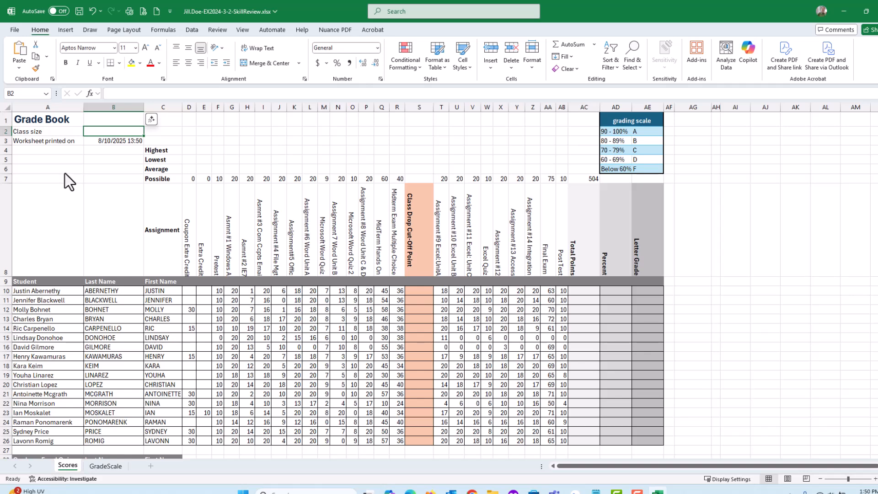
Step: Begin entering a count formula in cell B2 for the class size
{"action": "left_click", "coordinate": [163, 31]}
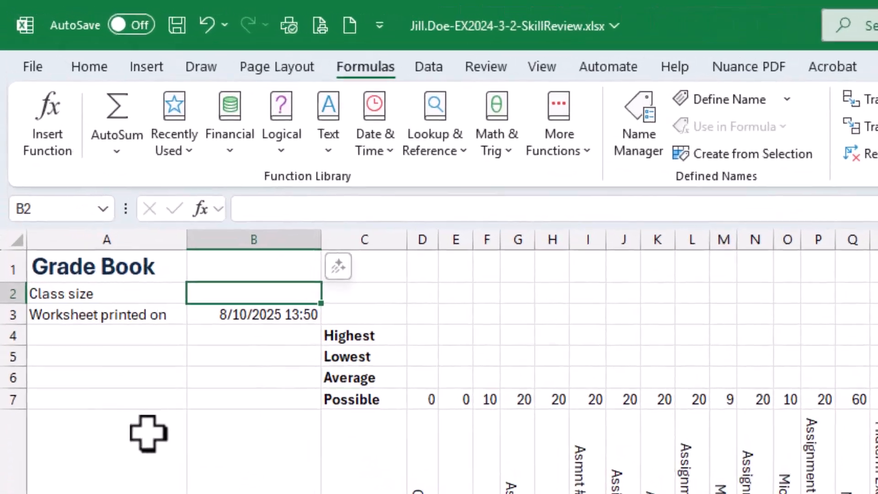
{"action": "type", "text": "="}
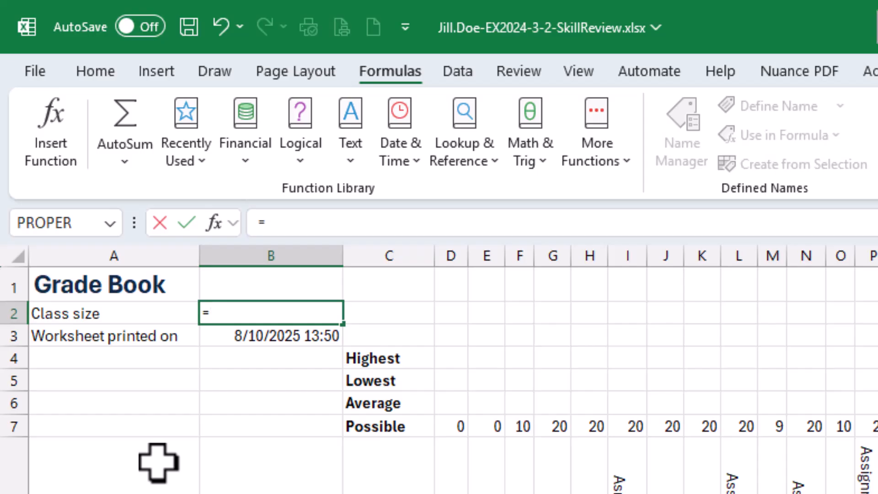
{"action": "type", "text": "count"}
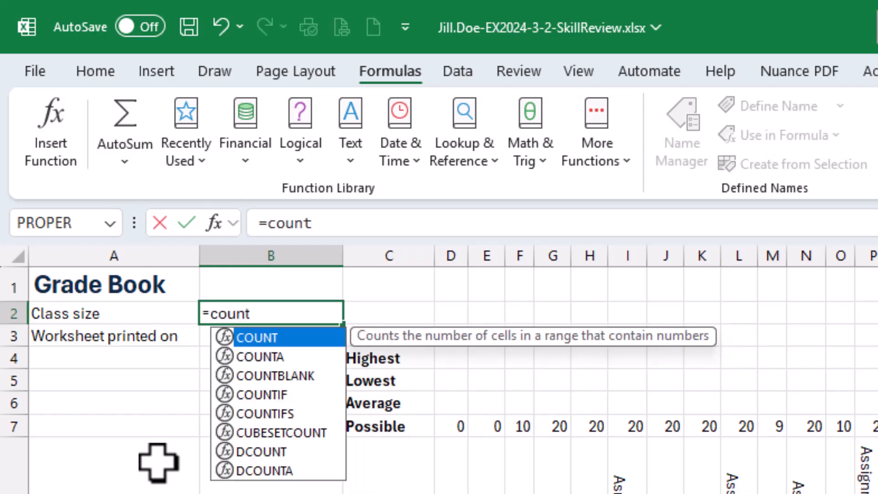
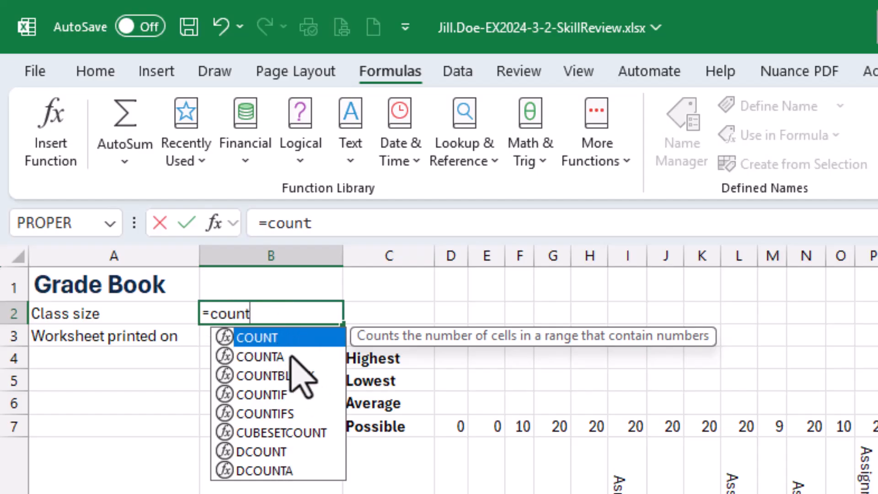
Step: Complete the COUNTA formula in B2 so it counts the last names in B10:B26
{"action": "left_click", "coordinate": [247, 356]}
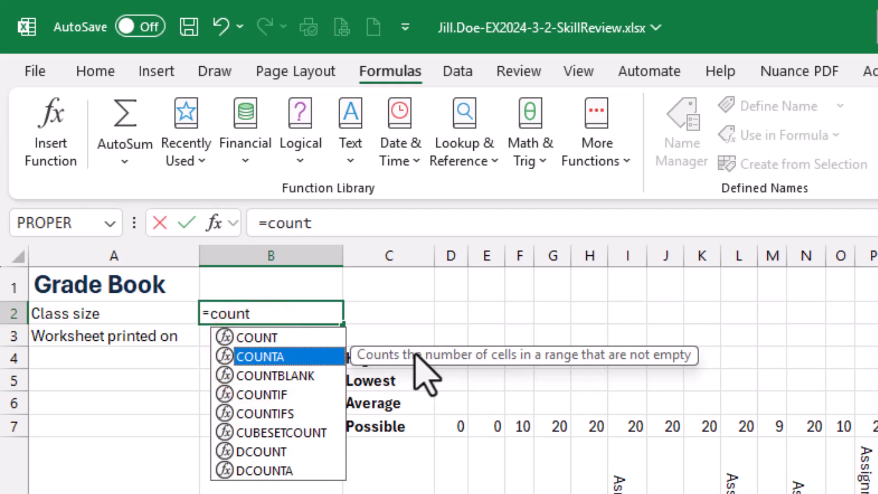
{"action": "double_click", "coordinate": [269, 357]}
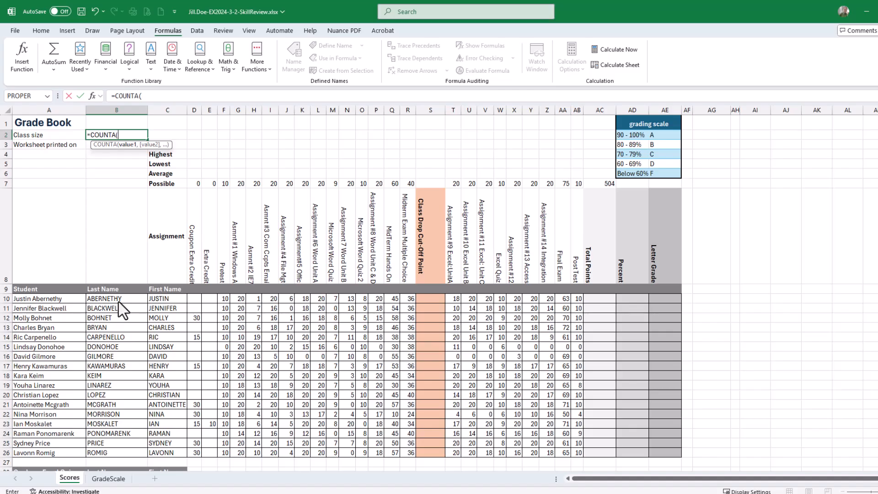
{"action": "left_click_drag", "start_coordinate": [118, 300], "coordinate": [128, 451]}
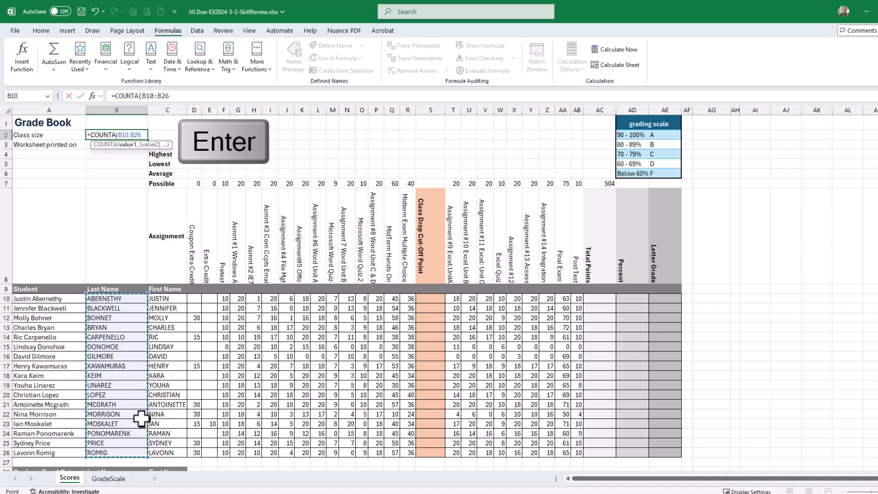
{"action": "key", "text": "Return"}
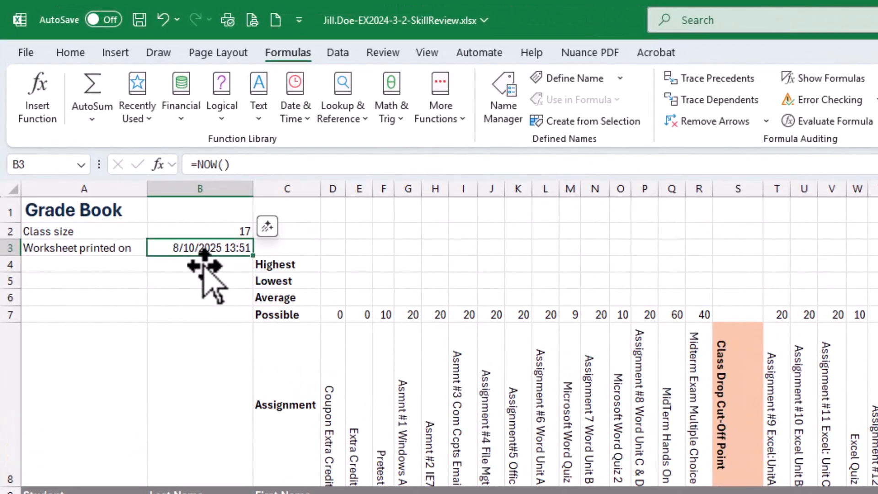
Step: Select the class size cell and save the workbook
{"action": "left_click", "coordinate": [222, 229]}
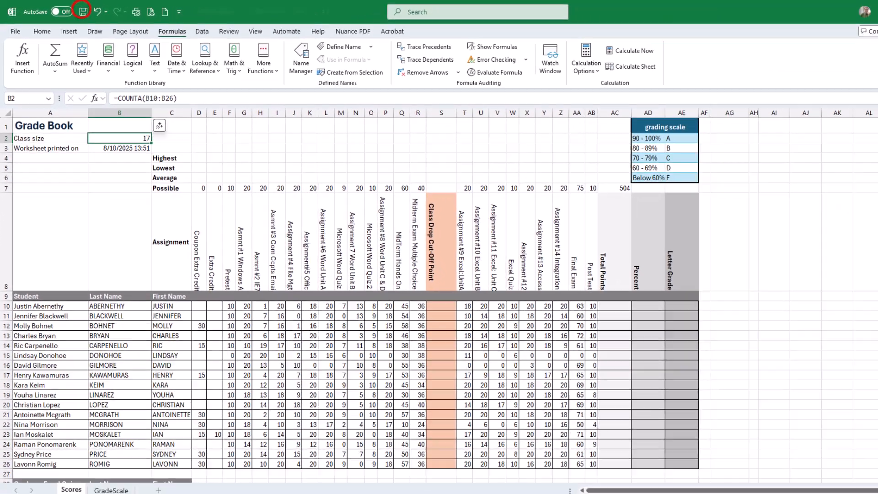
{"action": "left_click", "coordinate": [139, 20]}
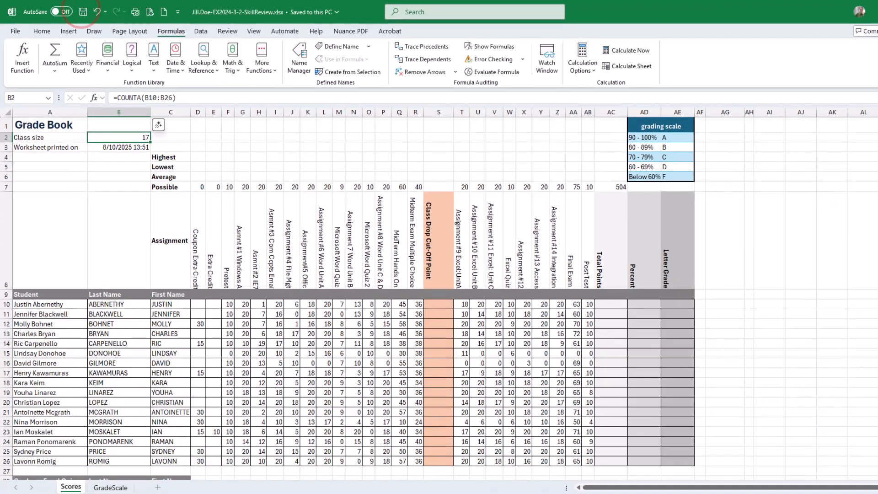
Step: Switch to the SIMnet instructions and check off all five tasks of step 7
{"action": "key", "text": "alt+Tab"}
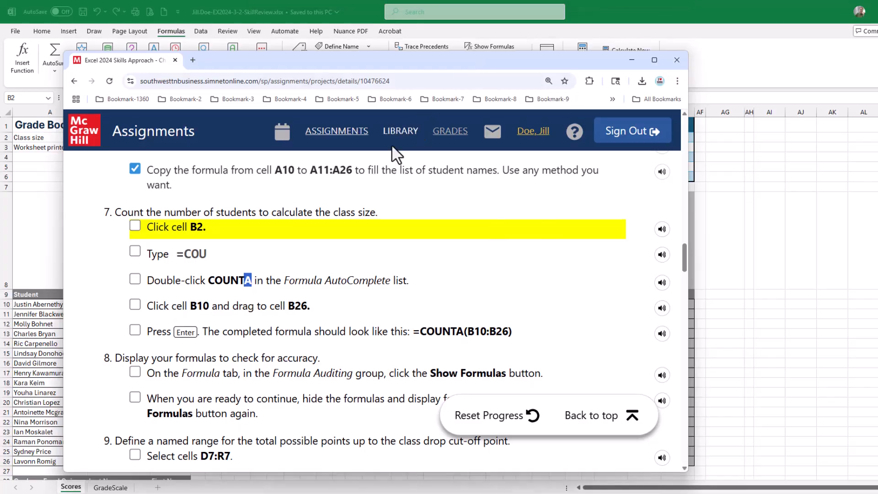
{"action": "left_click", "coordinate": [135, 225]}
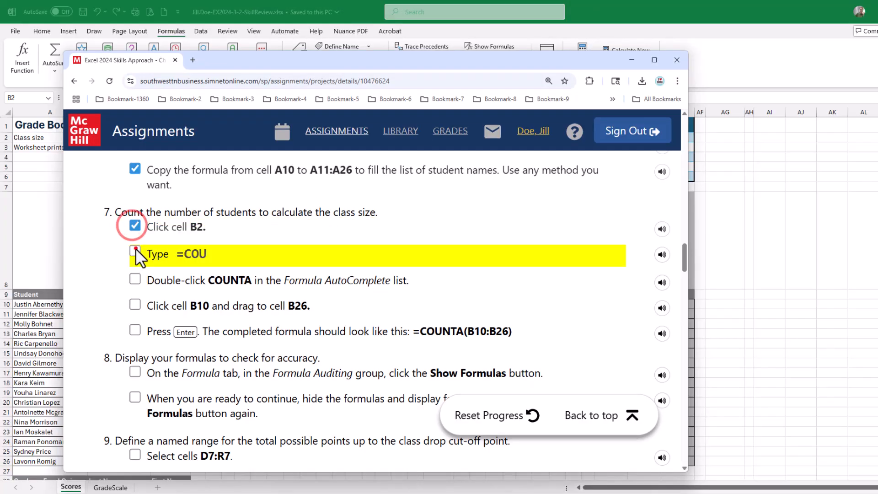
{"action": "left_click", "coordinate": [134, 251]}
{"action": "left_click", "coordinate": [134, 278]}
{"action": "left_click", "coordinate": [135, 304]}
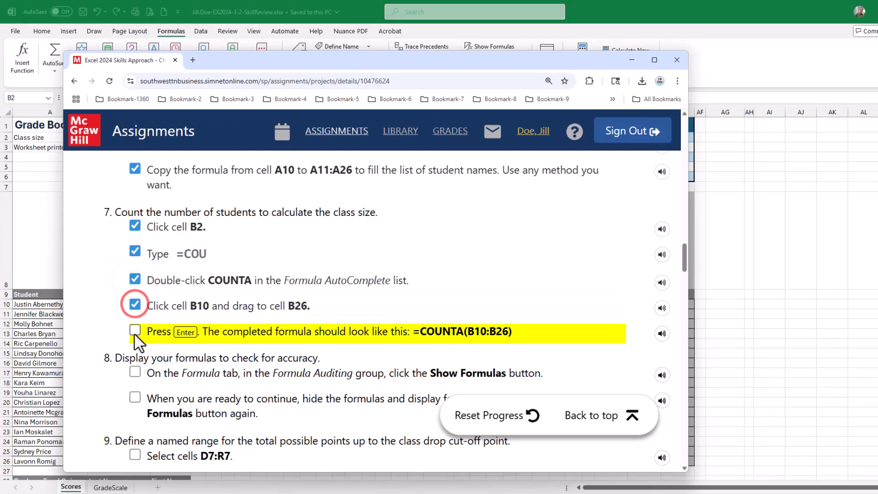
{"action": "left_click", "coordinate": [135, 329]}
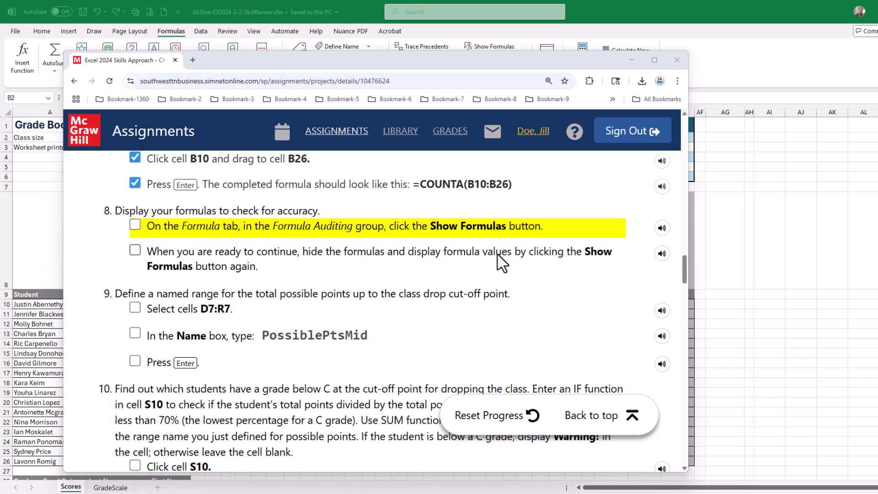
Step: Turn on Show Formulas, scroll through the worksheet to review its formulas, then turn the display off again
{"action": "left_click_drag", "start_coordinate": [377, 59], "coordinate": [877, 122]}
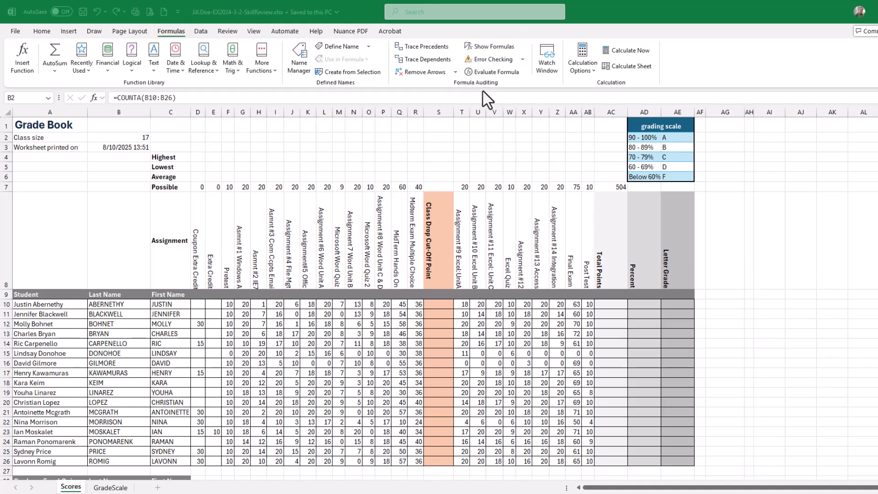
{"action": "left_click", "coordinate": [490, 45]}
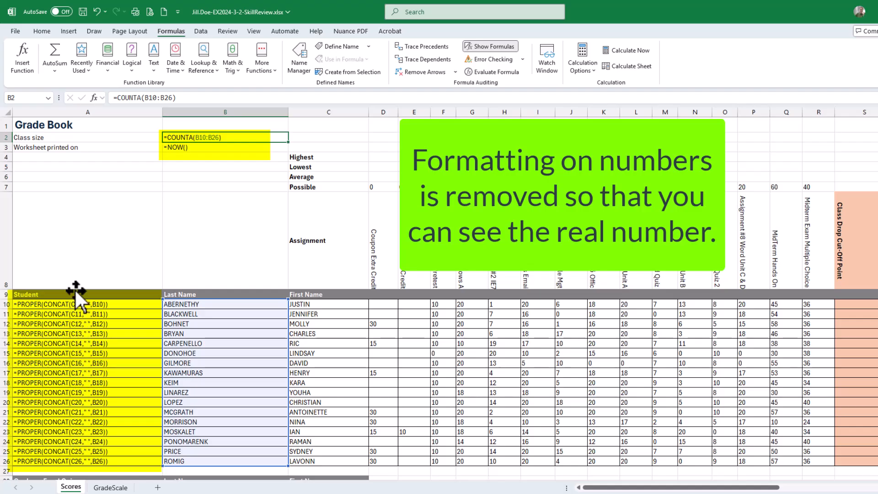
{"action": "scroll", "coordinate": [79, 360], "scroll_direction": "down", "scroll_amount": 3}
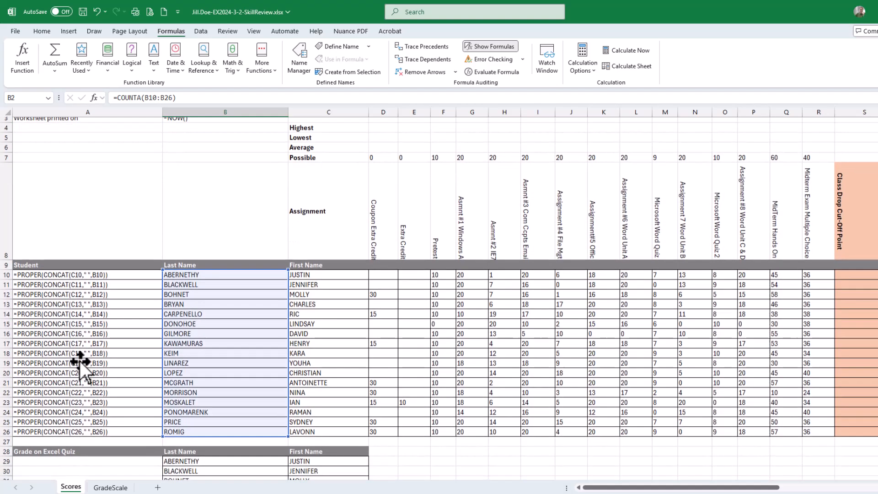
{"action": "scroll", "coordinate": [78, 345], "scroll_direction": "down", "scroll_amount": 1}
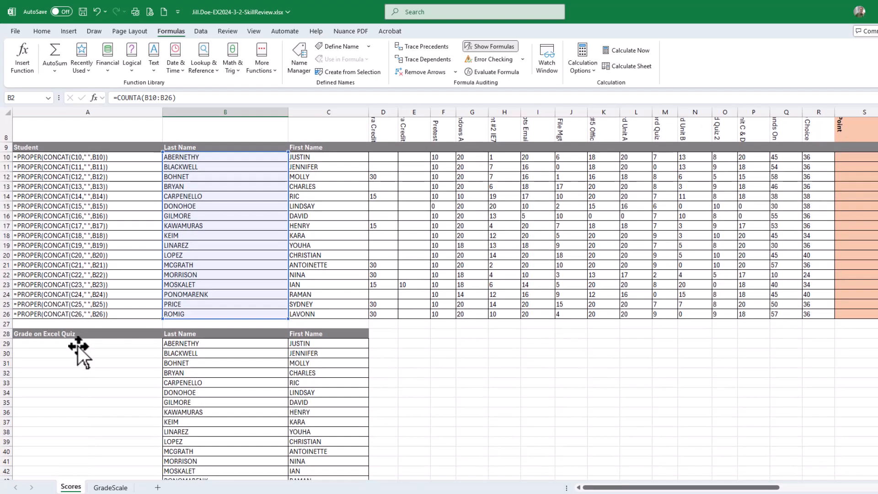
{"action": "scroll", "coordinate": [78, 345], "scroll_direction": "up", "scroll_amount": 1}
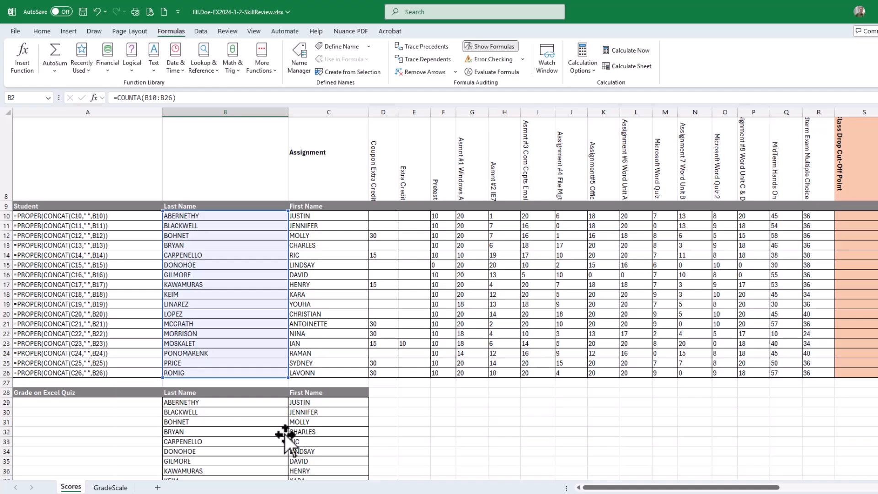
{"action": "left_click_drag", "start_coordinate": [598, 491], "coordinate": [724, 489]}
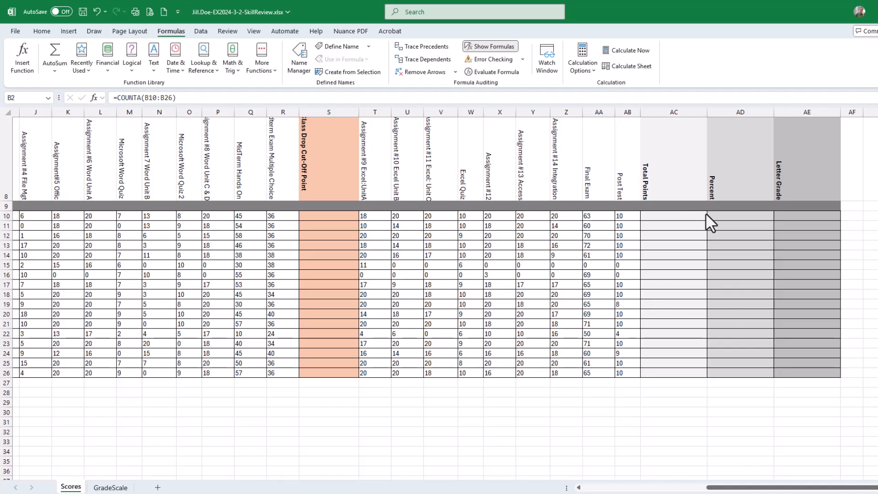
{"action": "scroll", "coordinate": [754, 275], "scroll_direction": "up", "scroll_amount": 3}
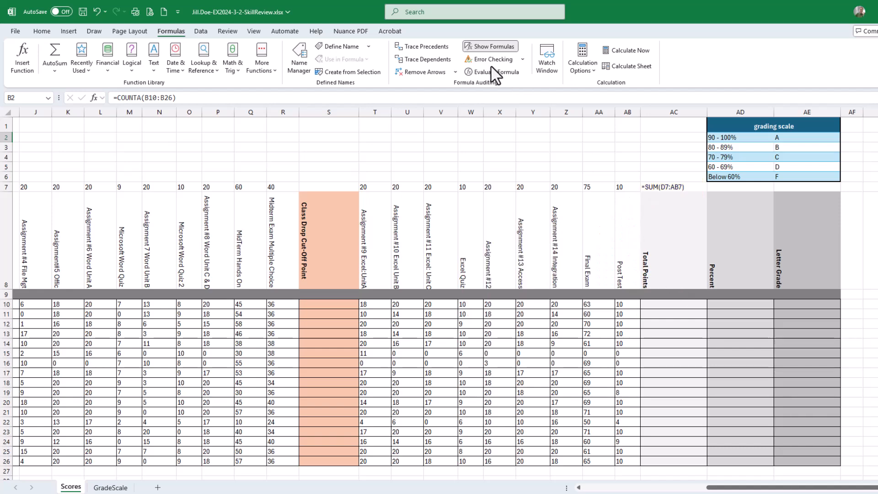
{"action": "left_click", "coordinate": [495, 46]}
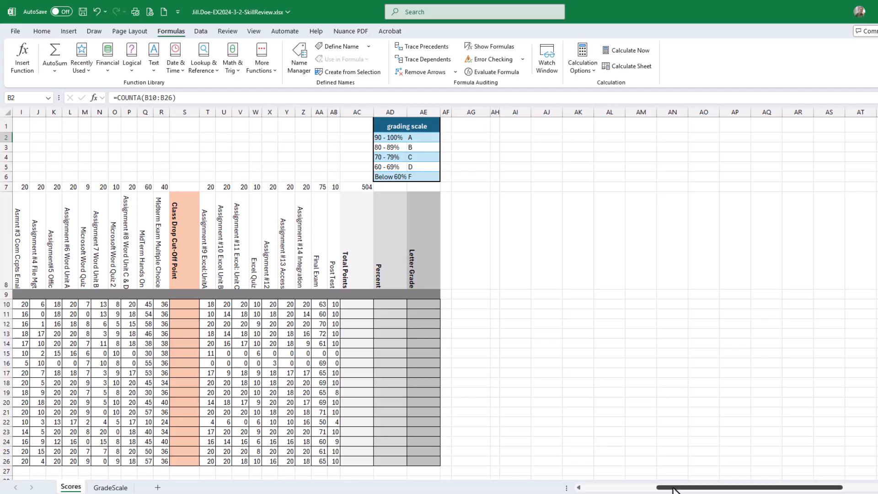
{"action": "left_click_drag", "start_coordinate": [673, 487], "coordinate": [585, 488]}
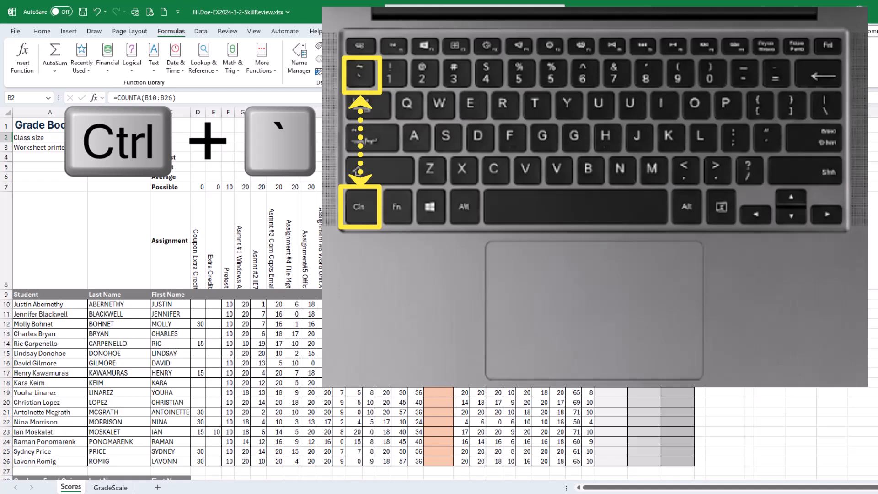
Step: Toggle the formula display on and off twice with the keyboard shortcut
{"action": "key", "text": "ctrl+grave"}
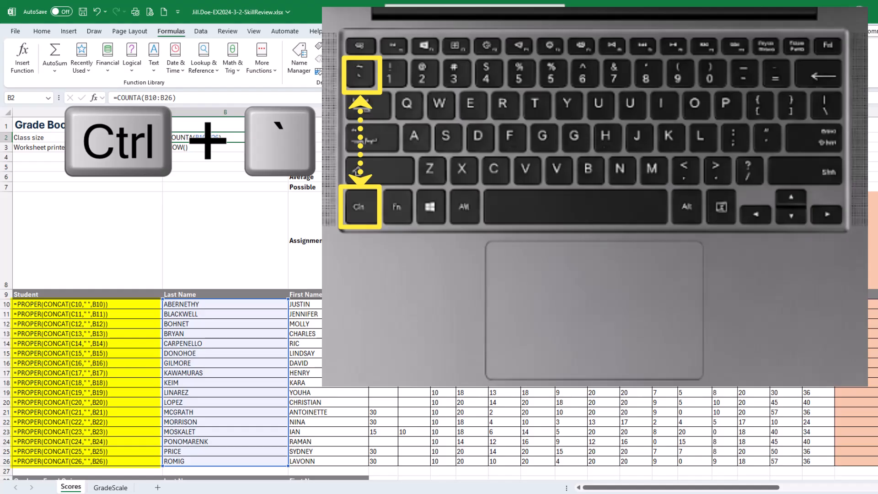
{"action": "key", "text": "ctrl+grave"}
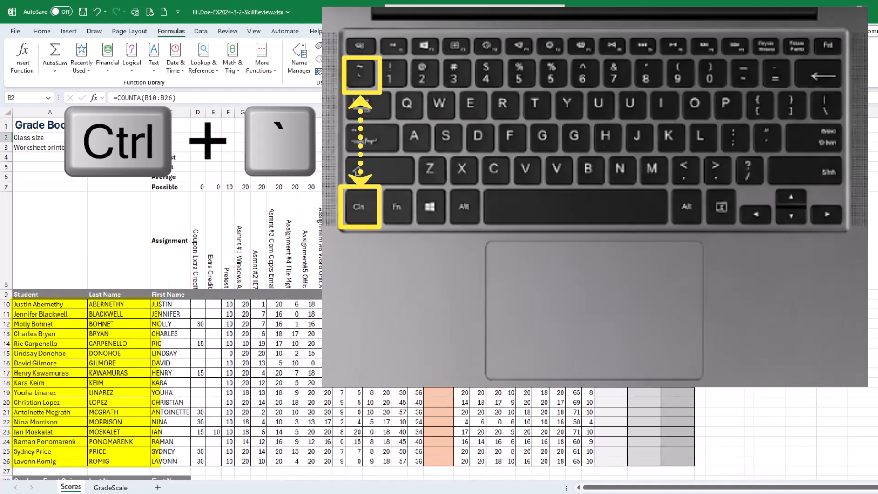
{"action": "key", "text": "ctrl+grave"}
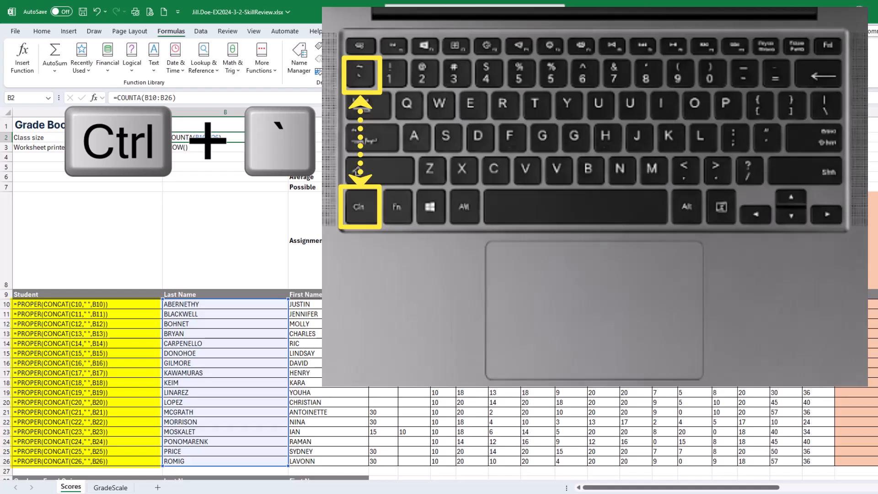
{"action": "key", "text": "ctrl+grave"}
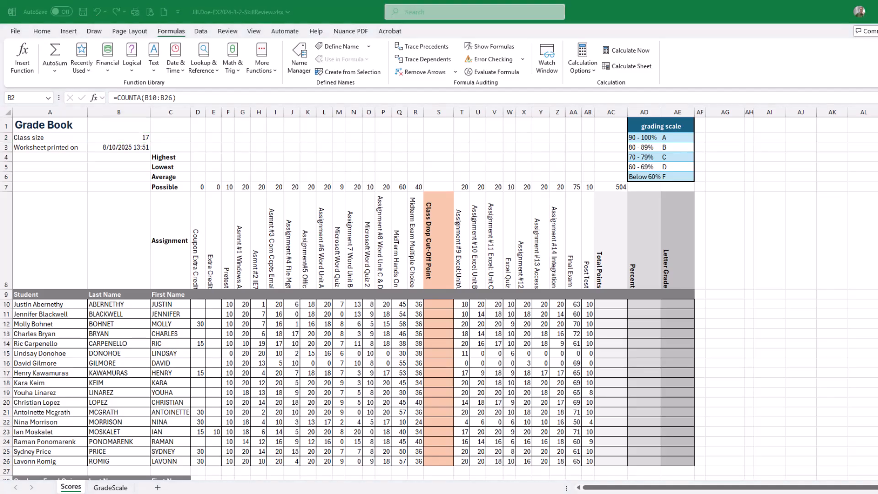
Step: Bring the SIMnet instructions back and check off both tasks of step 8
{"action": "left_click_drag", "start_coordinate": [877, 60], "coordinate": [400, 61]}
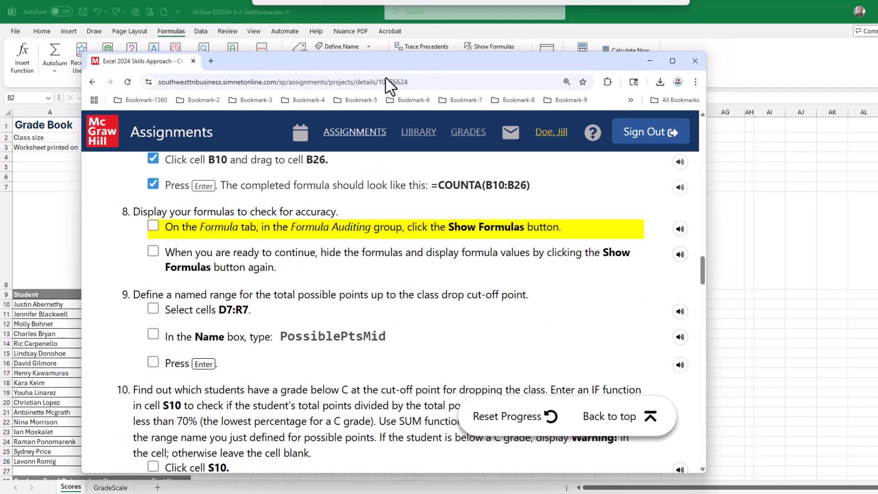
{"action": "left_click", "coordinate": [153, 225]}
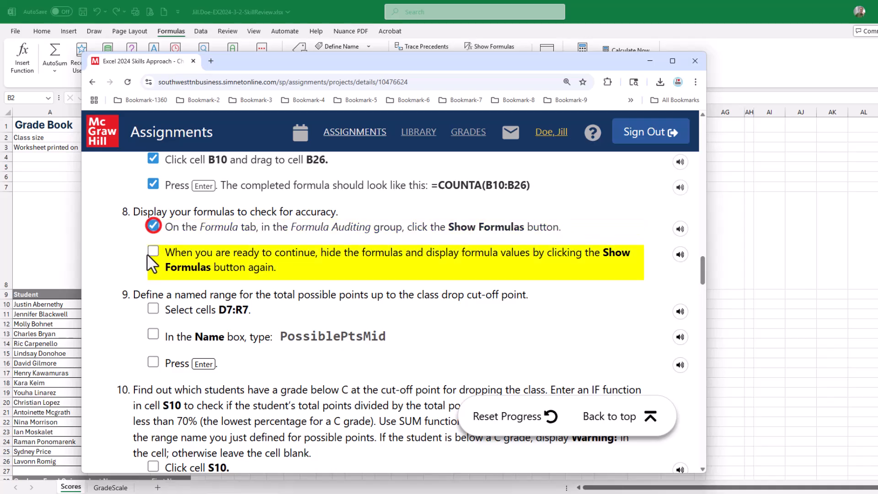
{"action": "left_click", "coordinate": [153, 253]}
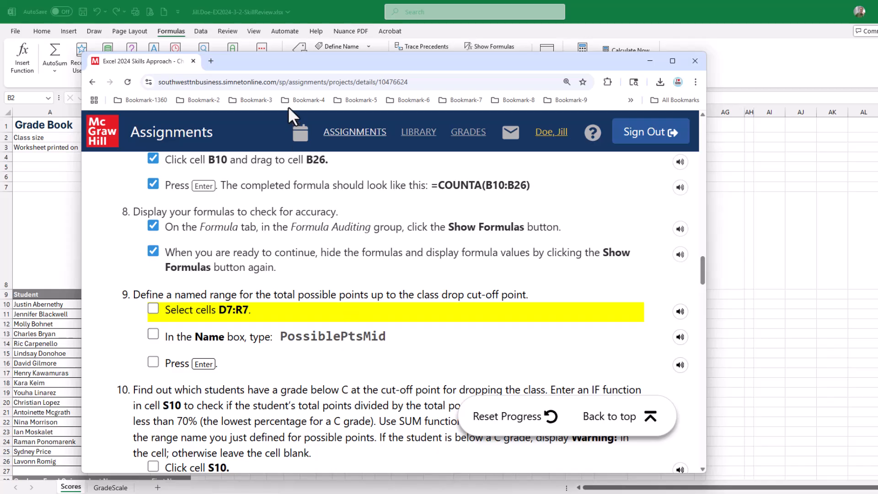
Step: Define the named range PossiblePtsMid for the possible points in D7:R7
{"action": "left_click_drag", "start_coordinate": [285, 57], "coordinate": [764, 103]}
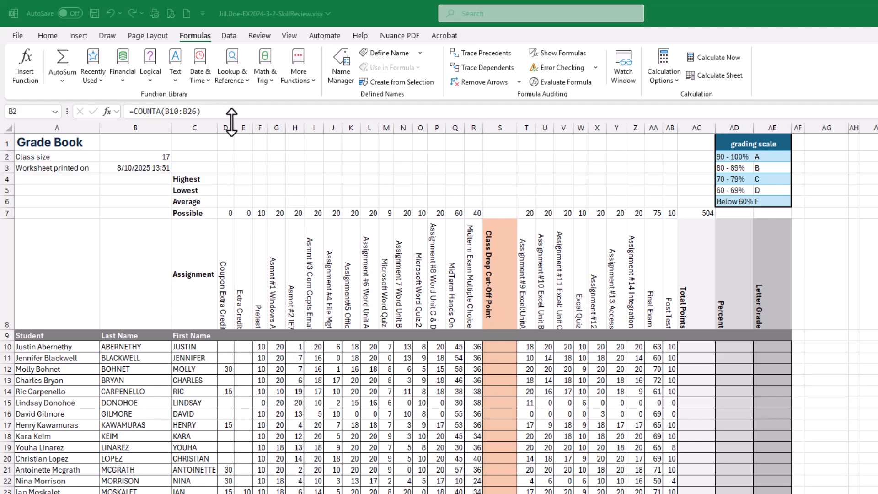
{"action": "left_click", "coordinate": [229, 211]}
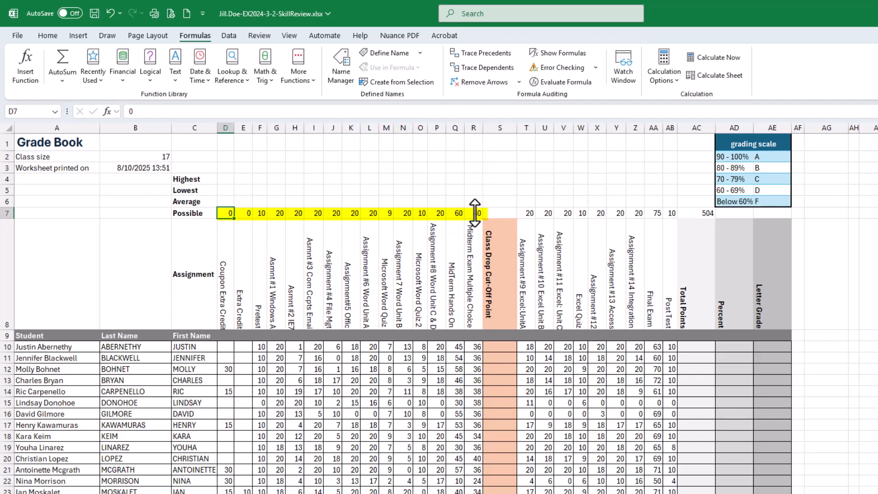
{"action": "left_click_drag", "start_coordinate": [476, 213], "coordinate": [228, 213]}
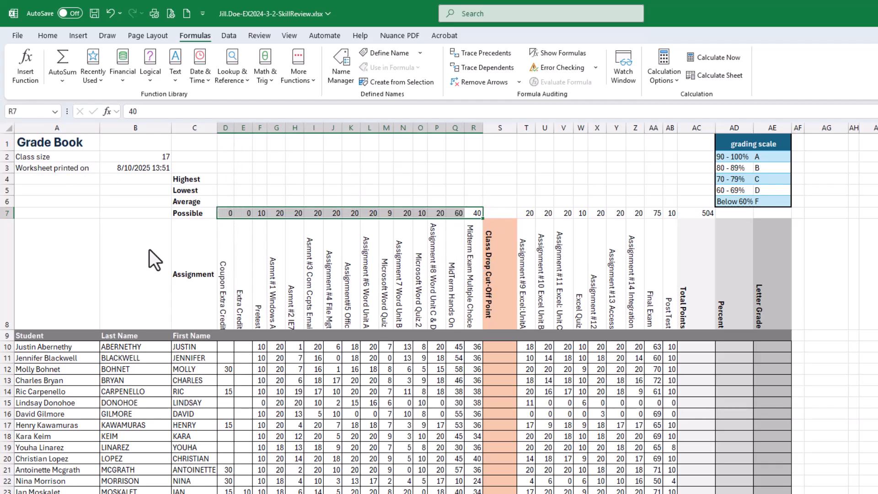
{"action": "left_click", "coordinate": [56, 112]}
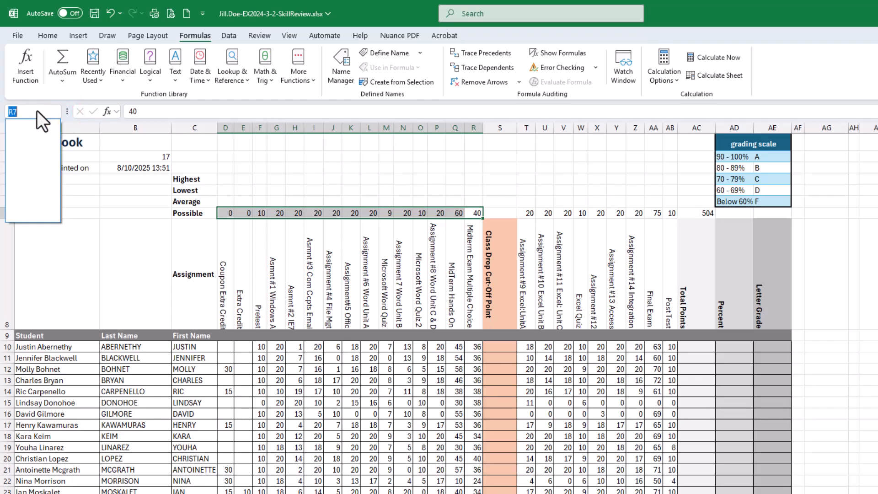
{"action": "left_click", "coordinate": [36, 110]}
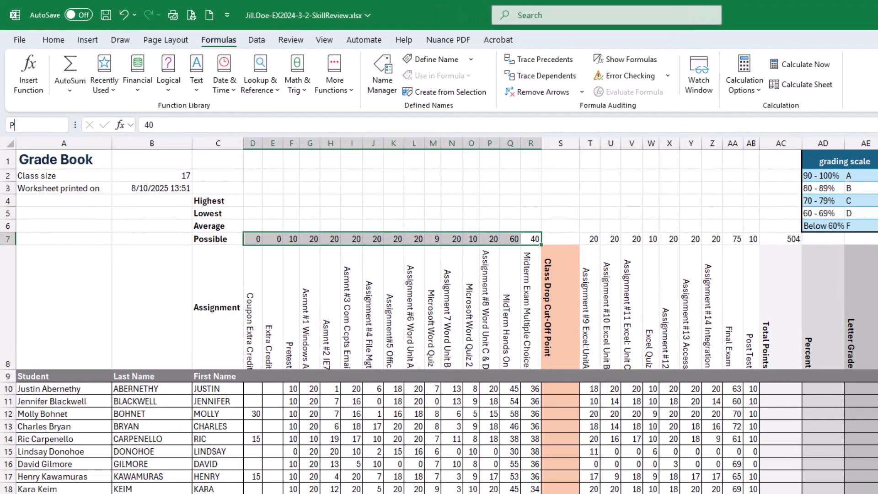
{"action": "type", "text": "Poss"}
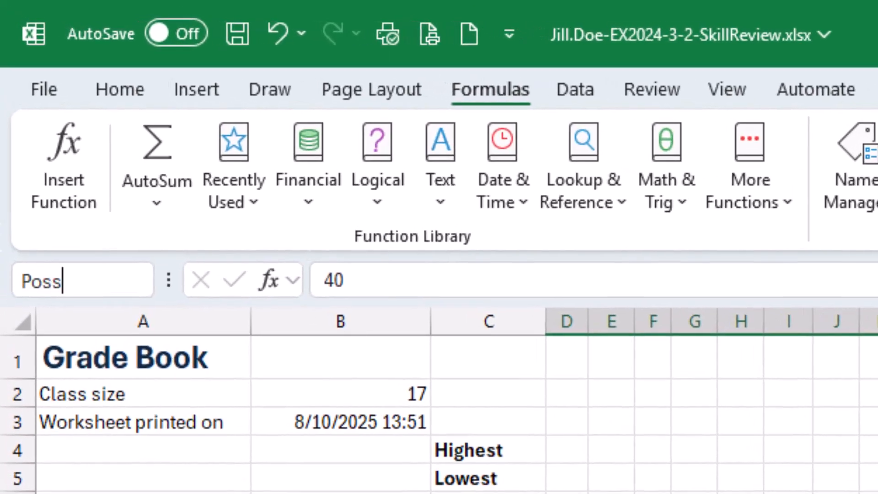
{"action": "type", "text": "iblePt"}
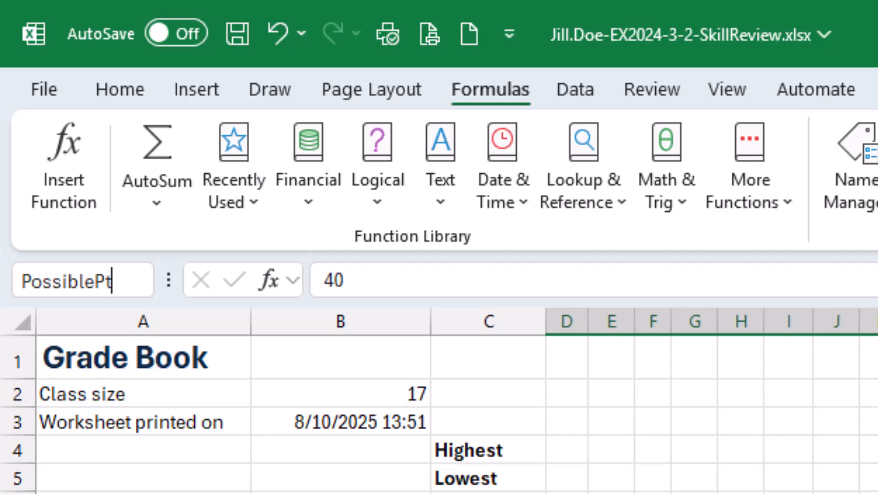
{"action": "type", "text": "sMid"}
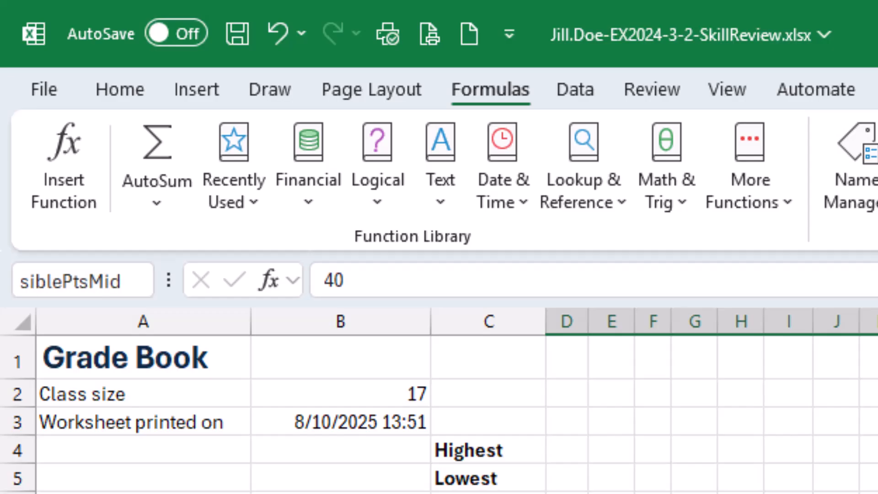
{"action": "key", "text": "Return"}
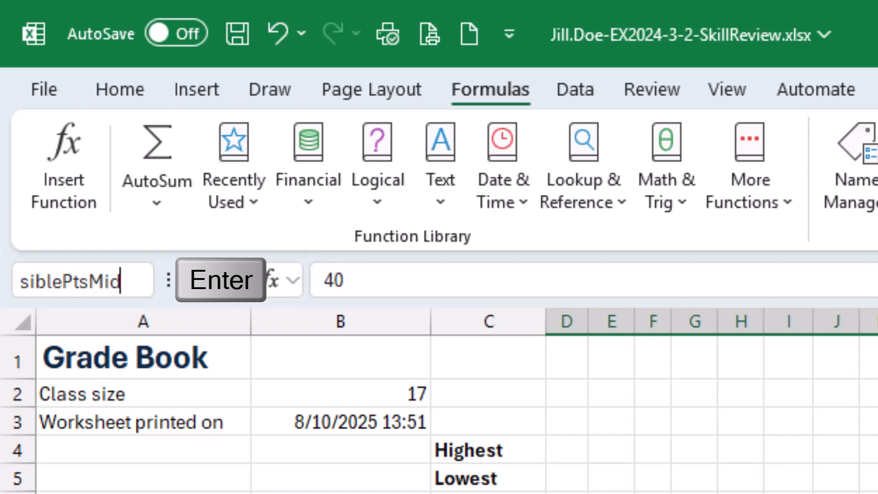
Step: Confirm the PossiblePtsMid range name and test it by selecting the named range from the Name box
{"action": "key", "text": "Return"}
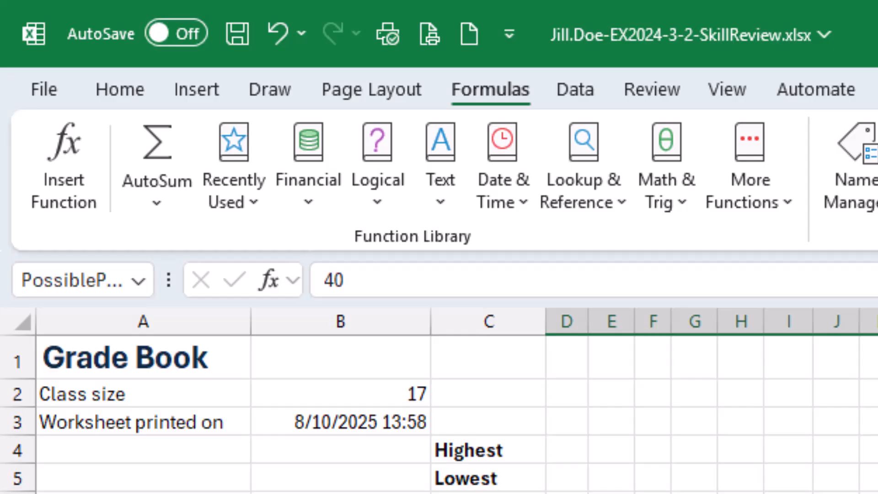
{"action": "left_click", "coordinate": [137, 279]}
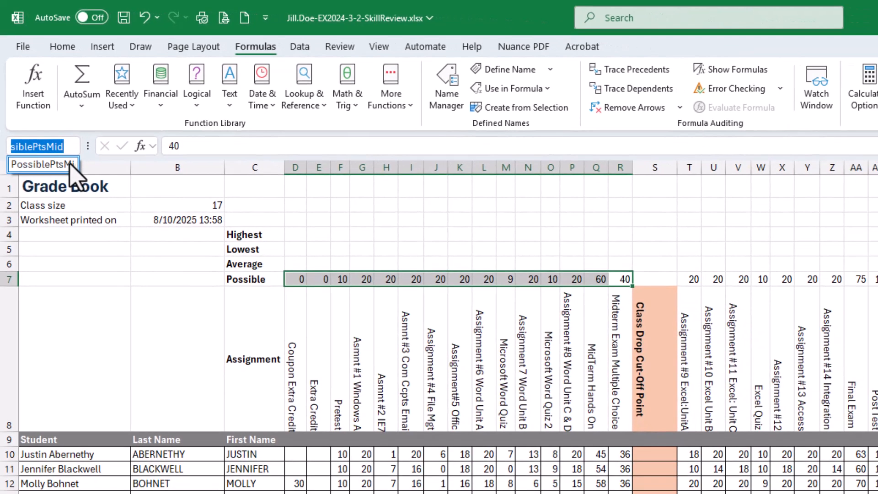
{"action": "left_click", "coordinate": [86, 264]}
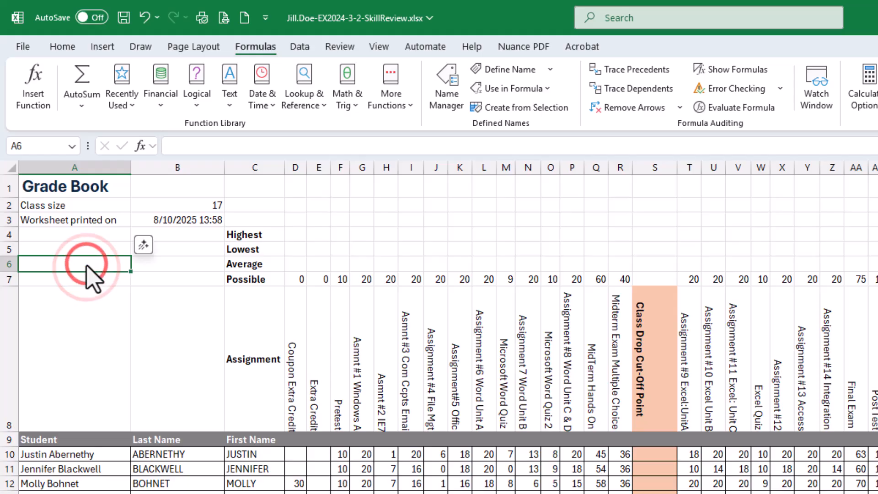
{"action": "left_click", "coordinate": [190, 493]}
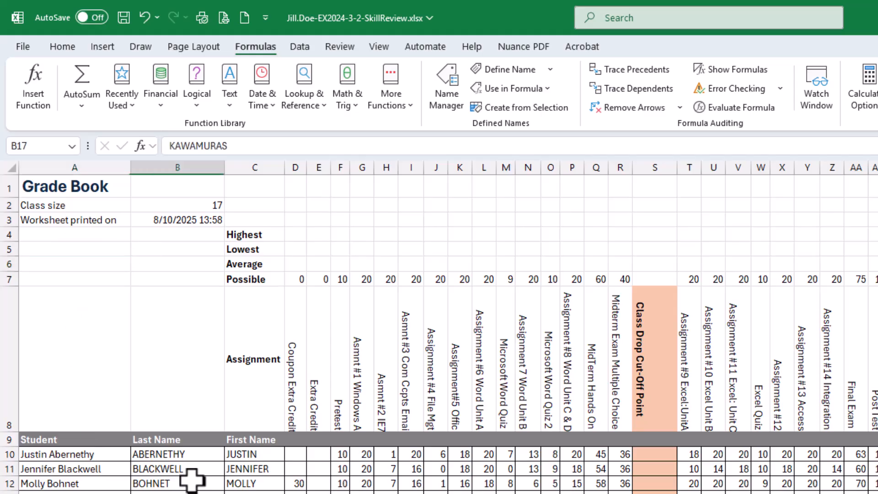
{"action": "left_click", "coordinate": [73, 148]}
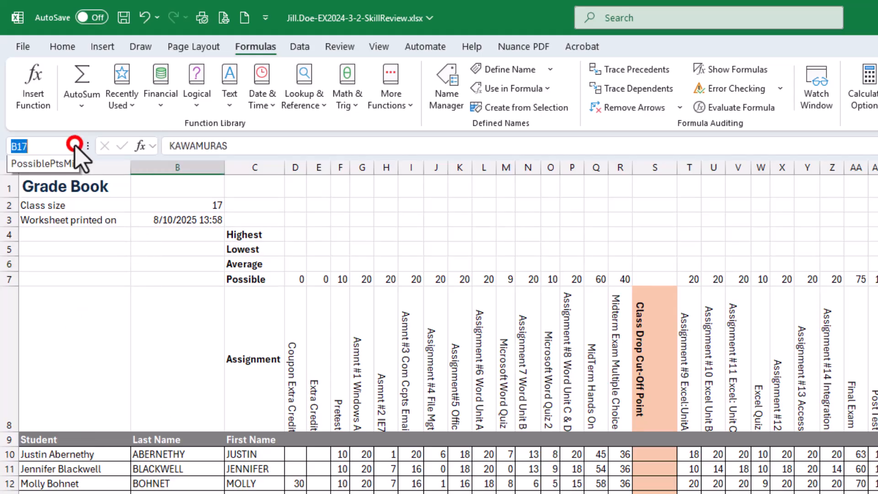
{"action": "left_click", "coordinate": [36, 168]}
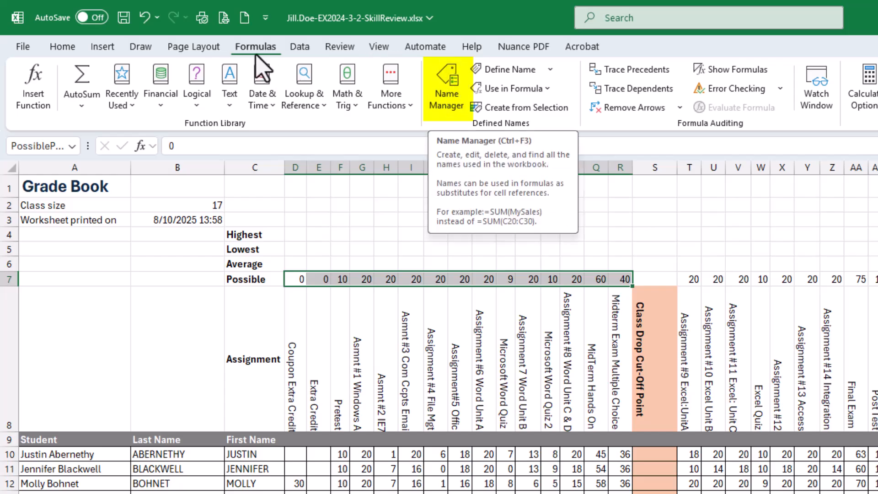
Step: Review the PossiblePtsMid definition and its D7:R7 reference in Name Manager and its Edit Name dialog
{"action": "left_click", "coordinate": [447, 108]}
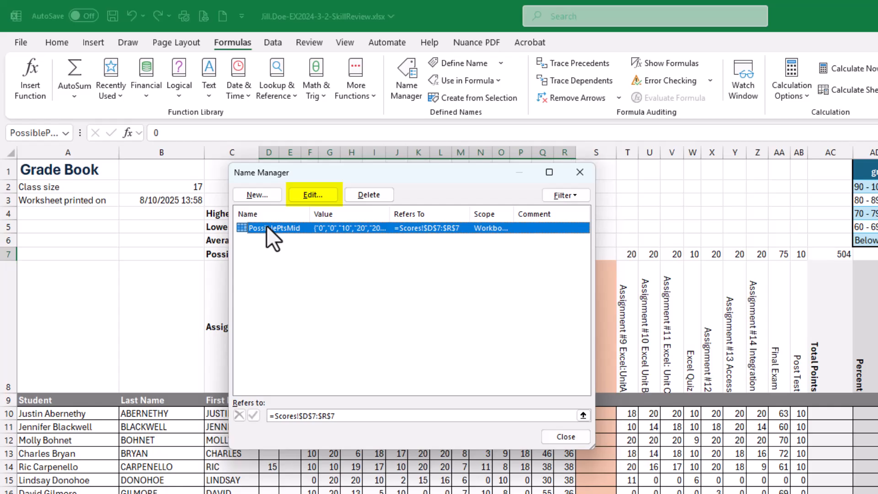
{"action": "left_click", "coordinate": [310, 194]}
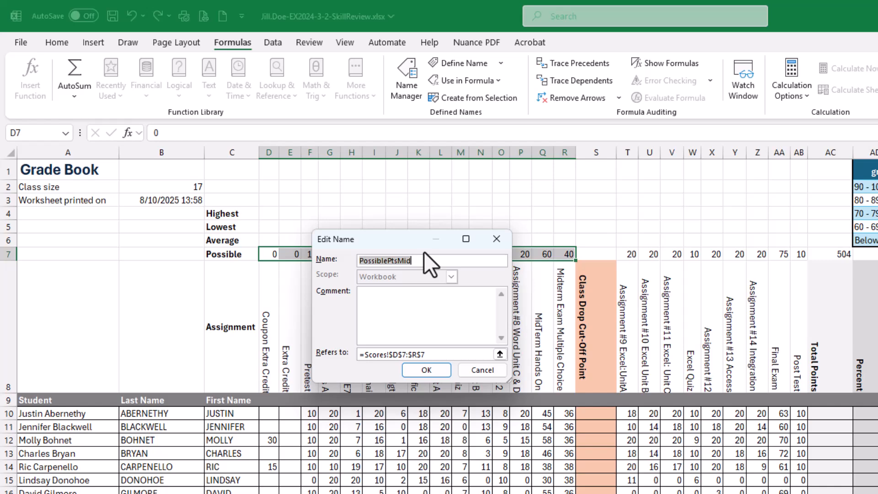
{"action": "left_click", "coordinate": [492, 370]}
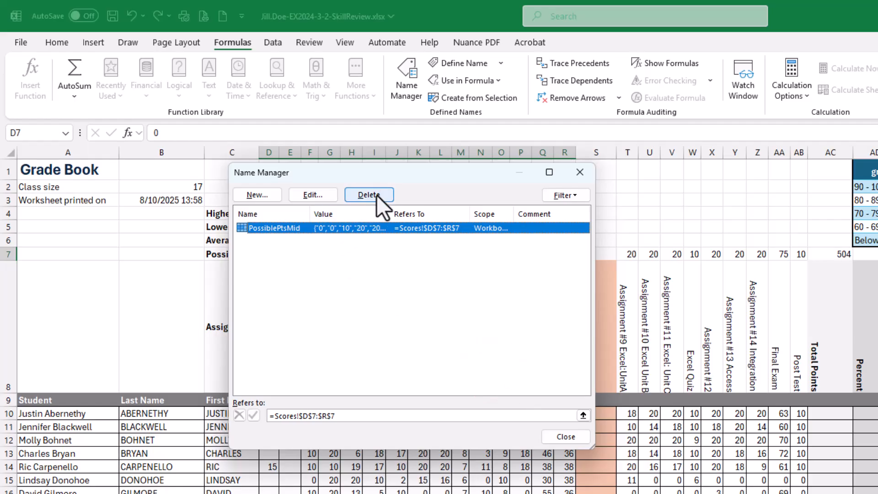
{"action": "left_click", "coordinate": [578, 435]}
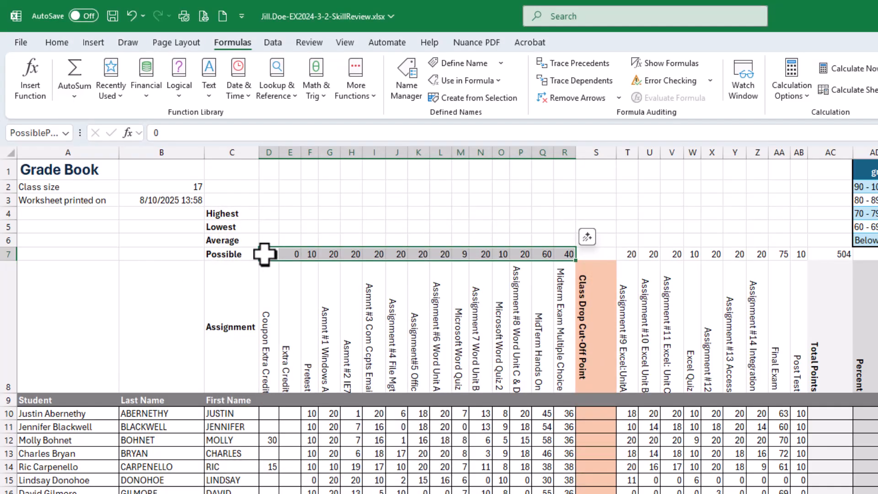
{"action": "left_click", "coordinate": [309, 294]}
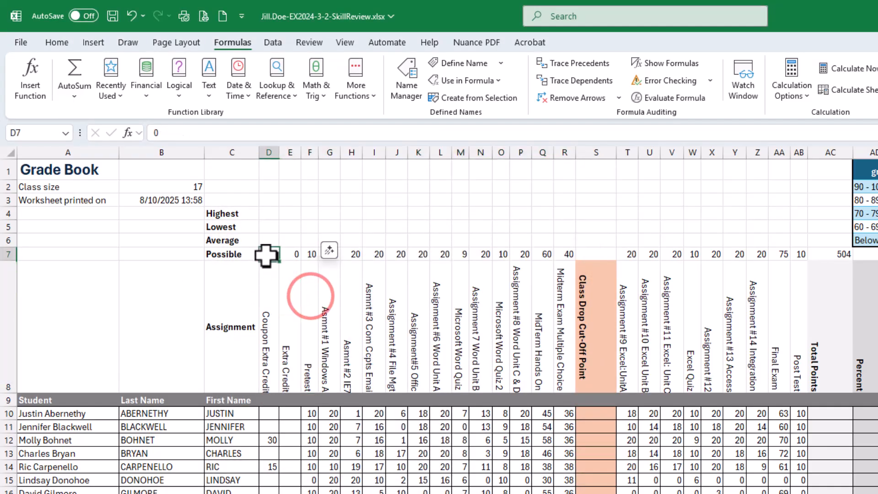
{"action": "left_click_drag", "start_coordinate": [262, 256], "coordinate": [567, 250]}
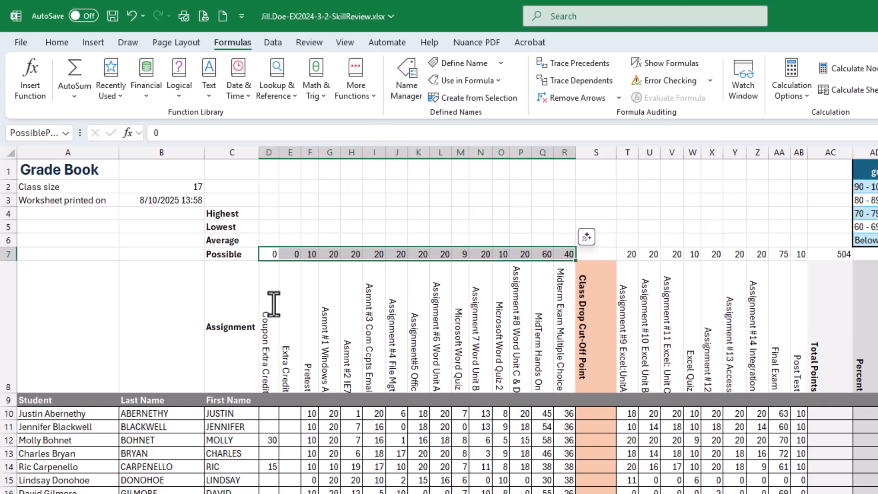
{"action": "left_click", "coordinate": [405, 80]}
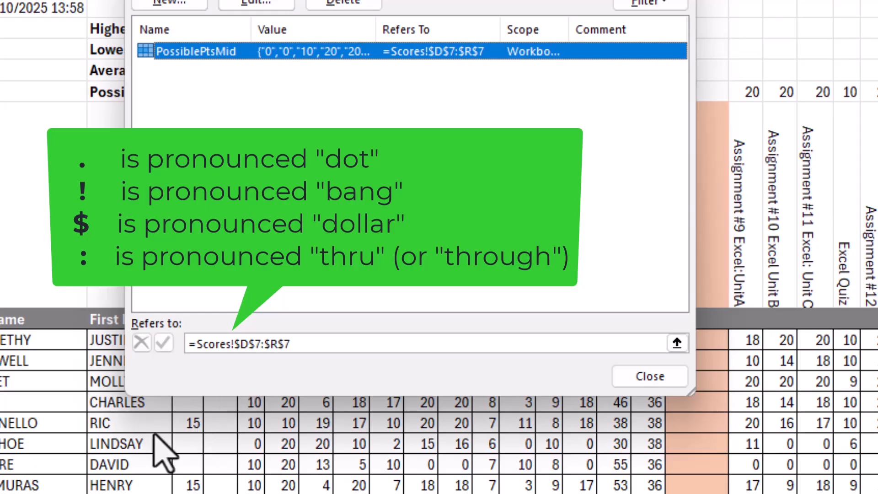
{"action": "left_click", "coordinate": [668, 383]}
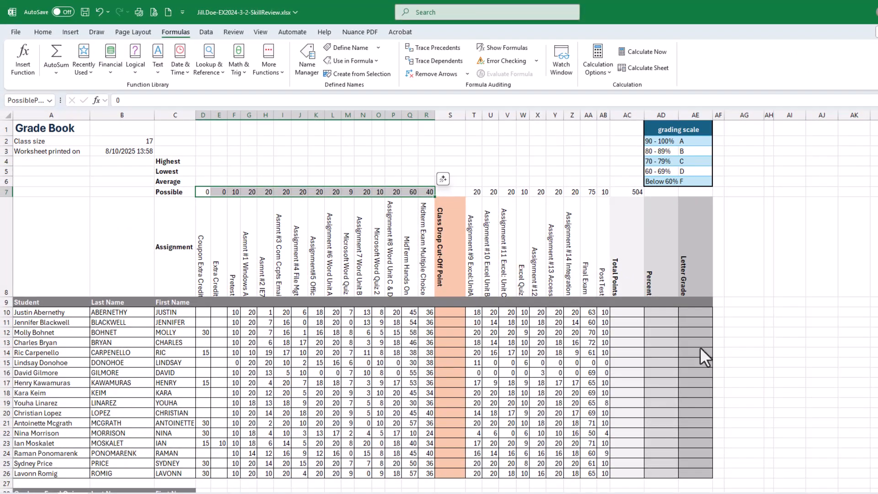
Step: Bring the SIMnet instructions back and check off all three tasks of step 9
{"action": "left_click_drag", "start_coordinate": [877, 34], "coordinate": [599, 66]}
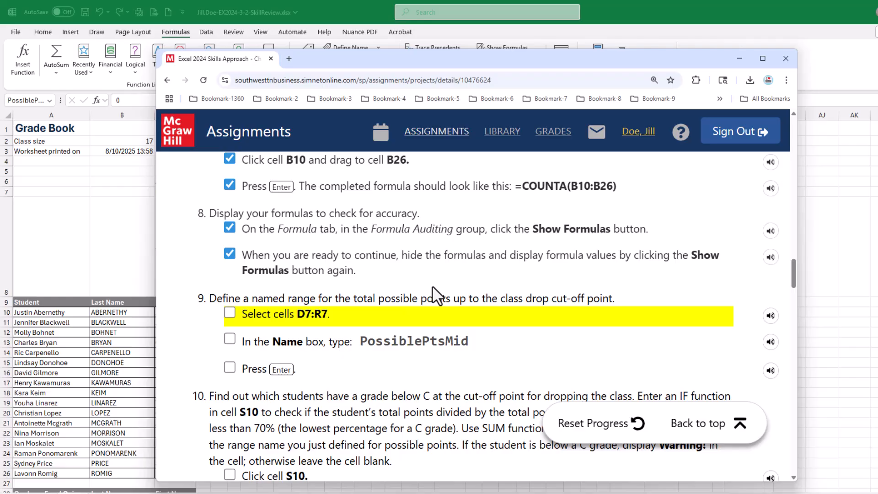
{"action": "left_click", "coordinate": [229, 312]}
{"action": "left_click", "coordinate": [230, 338]}
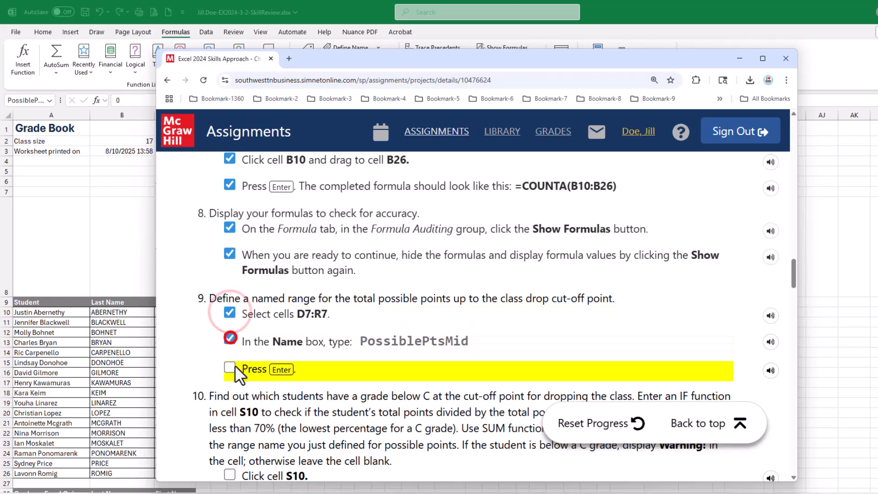
{"action": "left_click", "coordinate": [230, 367]}
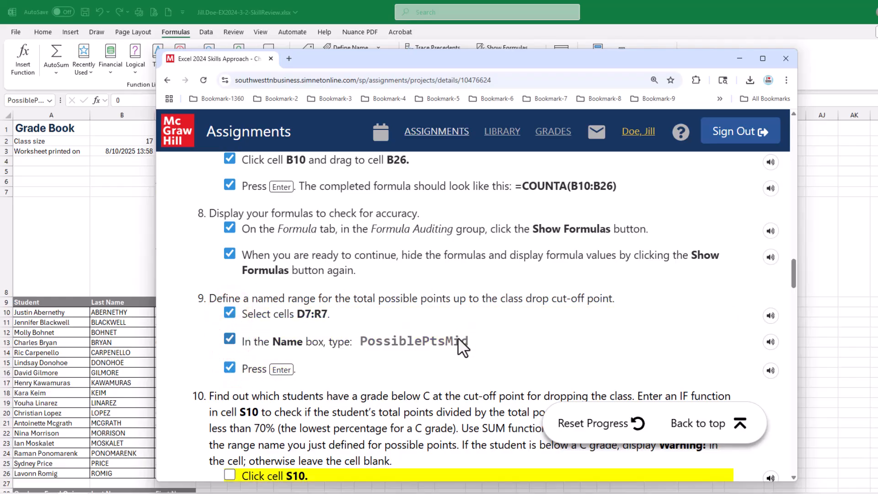
Step: Read through the step 10 instructions for the IF function warning in the Class Drop Cut-Off Point column
{"action": "scroll", "coordinate": [457, 339], "scroll_direction": "down", "scroll_amount": 2}
{"action": "scroll", "coordinate": [458, 339], "scroll_direction": "down", "scroll_amount": 2}
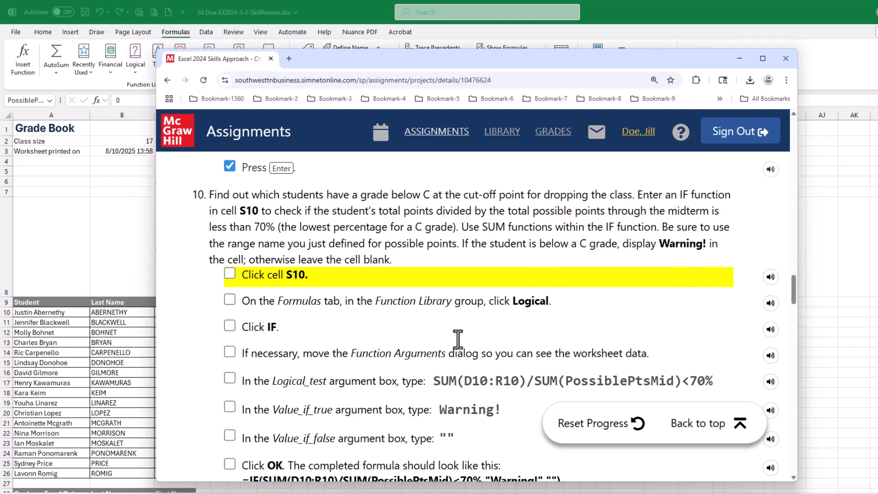
{"action": "scroll", "coordinate": [457, 338], "scroll_direction": "down", "scroll_amount": 1}
{"action": "scroll", "coordinate": [457, 338], "scroll_direction": "down", "scroll_amount": 2}
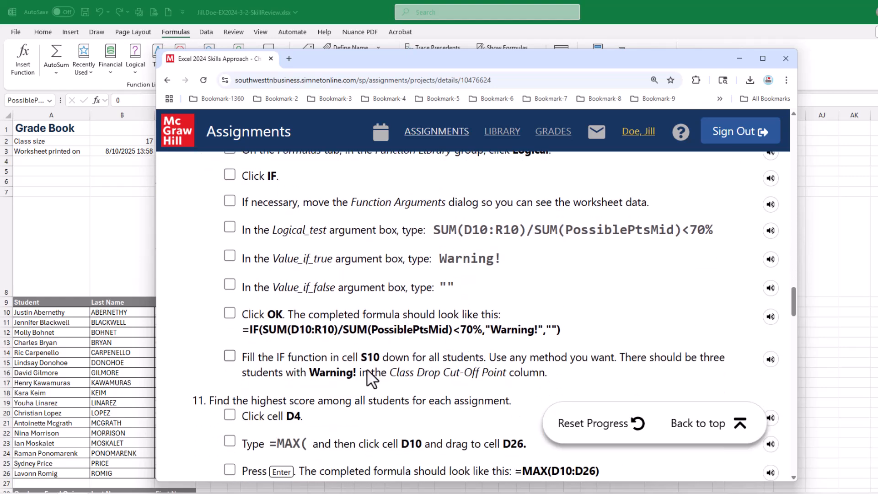
{"action": "scroll", "coordinate": [365, 352], "scroll_direction": "up", "scroll_amount": 2}
{"action": "scroll", "coordinate": [364, 325], "scroll_direction": "up", "scroll_amount": 1}
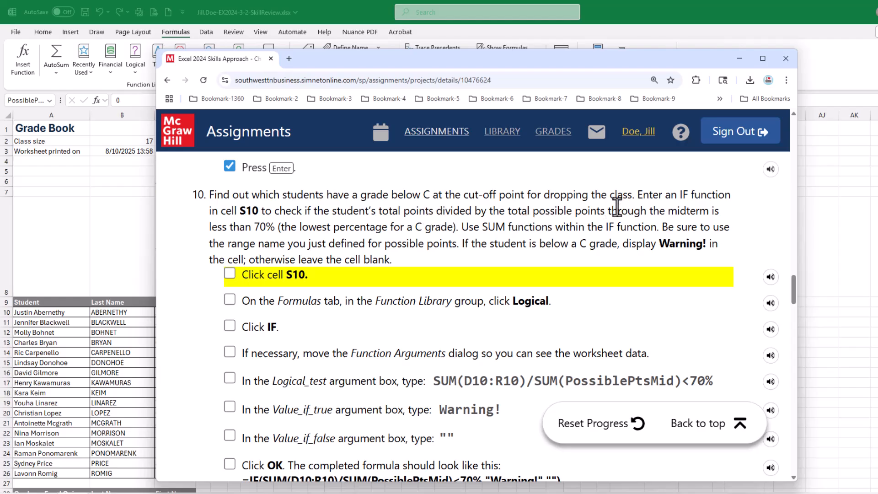
{"action": "left_click_drag", "start_coordinate": [682, 195], "coordinate": [721, 185]}
{"action": "left_click", "coordinate": [695, 208]}
{"action": "key", "text": "alt+Tab"}
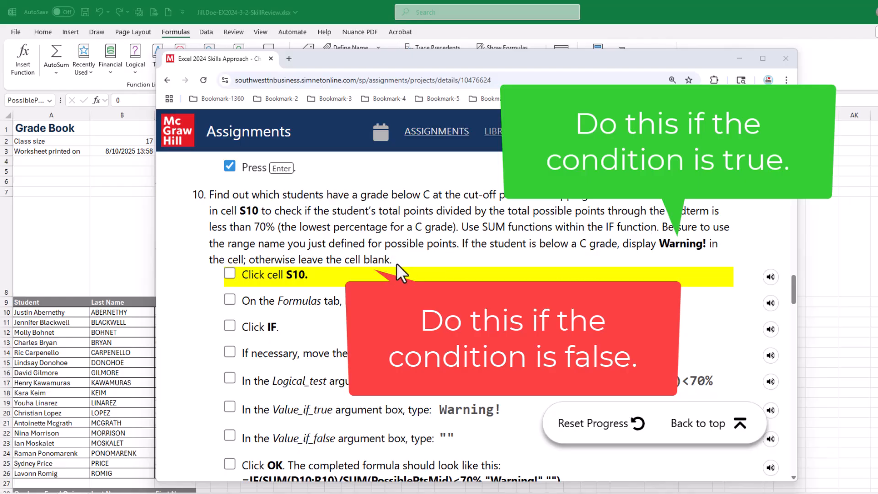
{"action": "scroll", "coordinate": [404, 261], "scroll_direction": "down", "scroll_amount": 2}
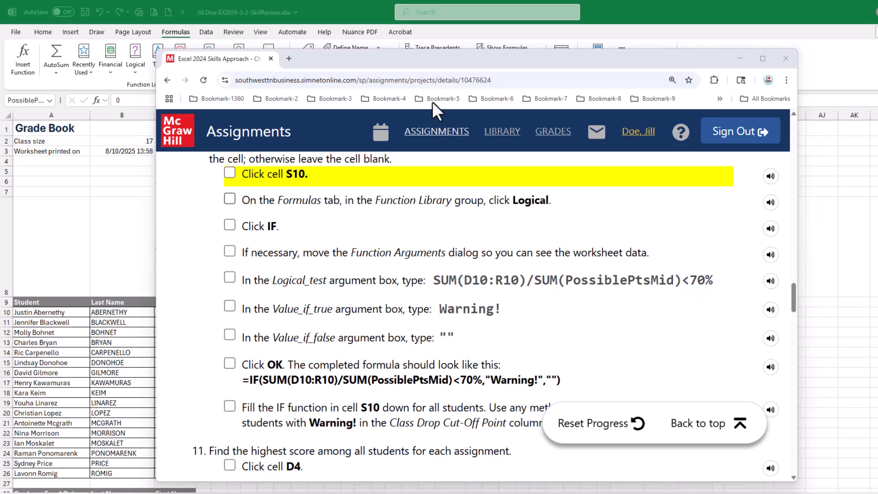
{"action": "left_click_drag", "start_coordinate": [437, 56], "coordinate": [877, 59]}
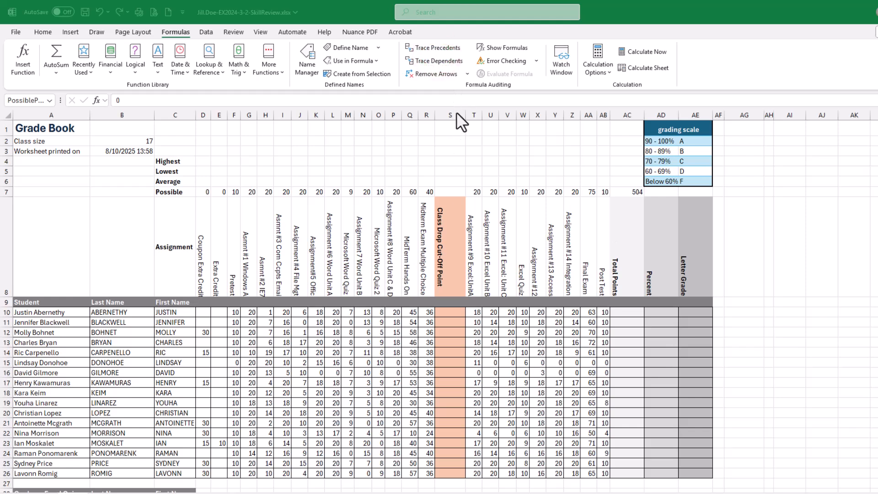
Step: Insert an IF function in cell S10 and move its Function Arguments dialog so the row data is visible
{"action": "left_click", "coordinate": [449, 312]}
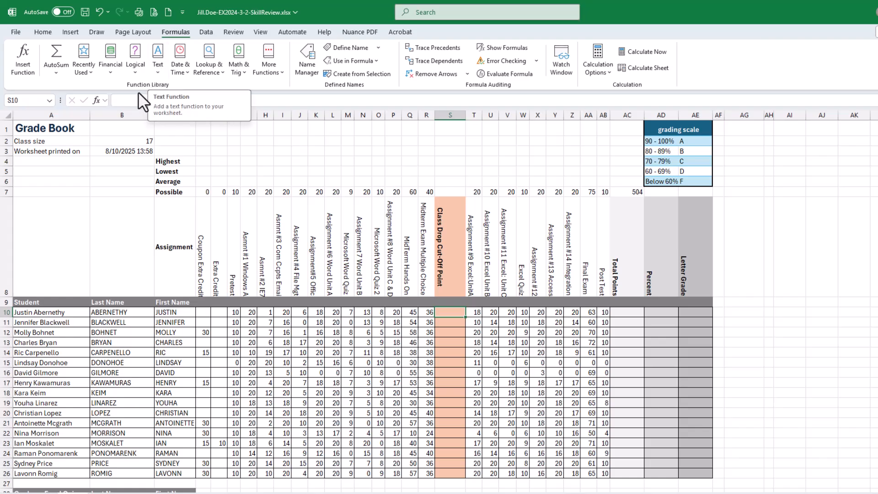
{"action": "left_click", "coordinate": [136, 73]}
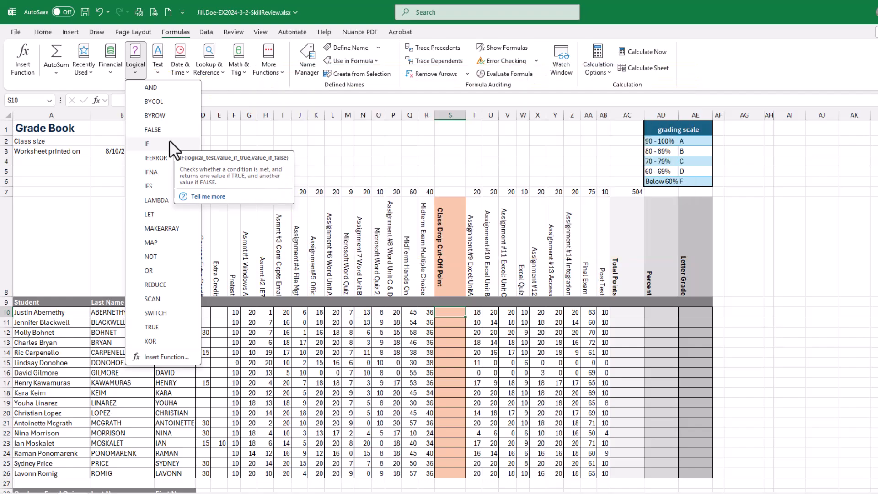
{"action": "left_click", "coordinate": [146, 143]}
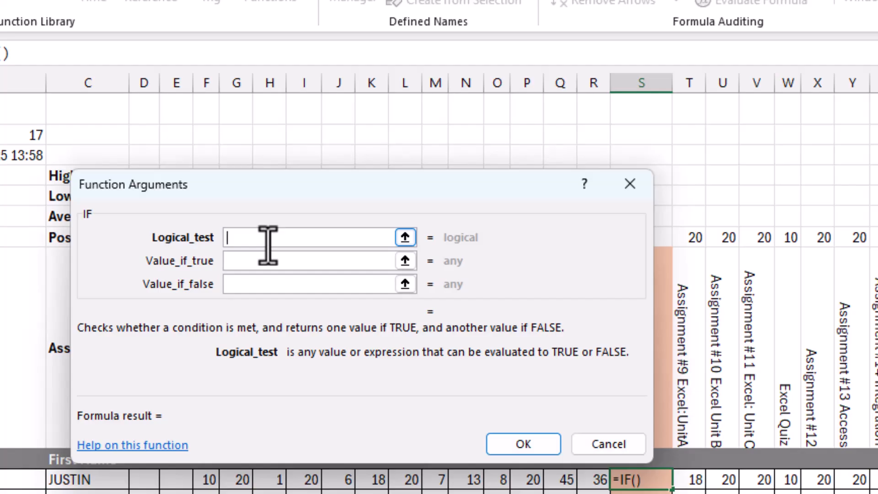
{"action": "left_click", "coordinate": [269, 243]}
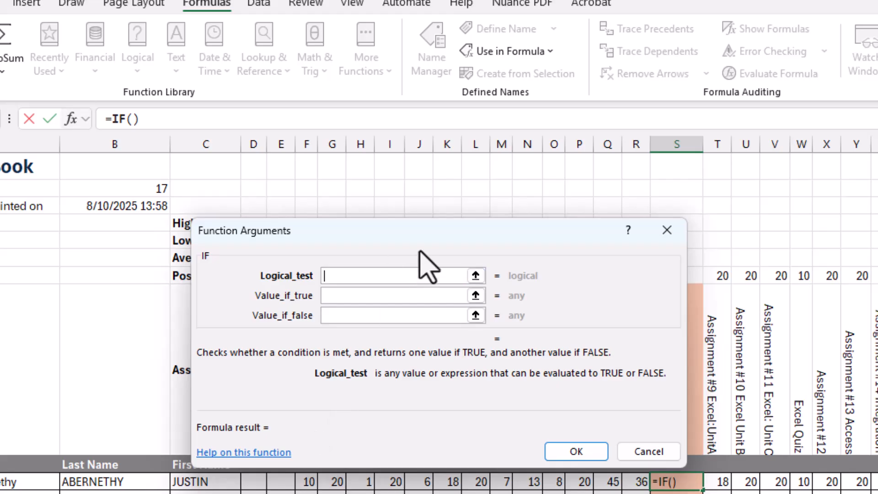
{"action": "left_click_drag", "start_coordinate": [427, 225], "coordinate": [428, 201]}
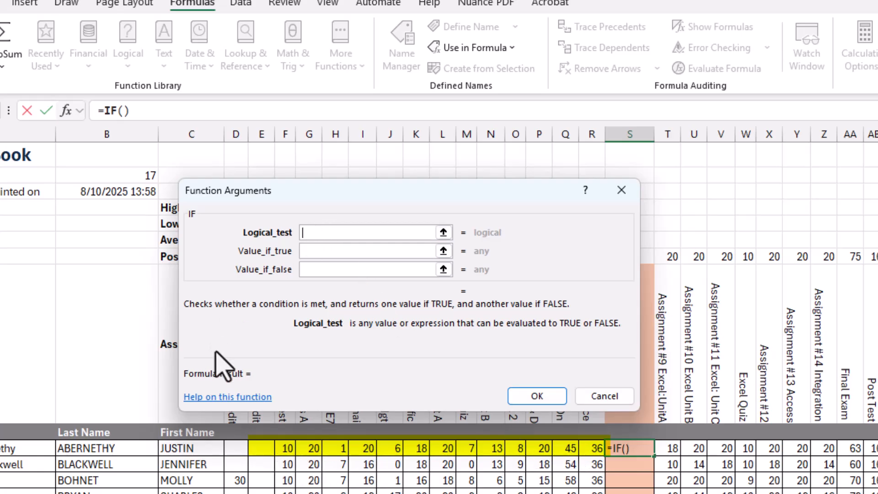
Step: Enter SUM(D10:R10)/SUM(PossiblePtsMid)<70% as the IF function's logical test
{"action": "type", "text": "Sum"}
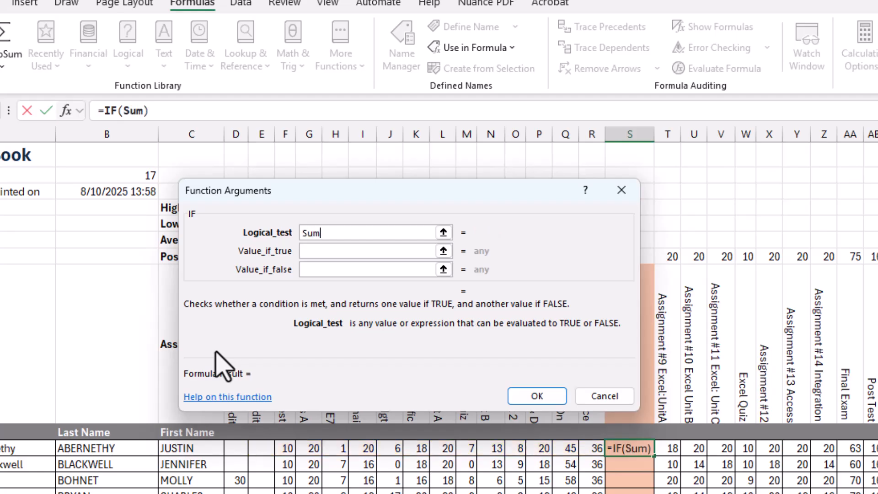
{"action": "type", "text": "("}
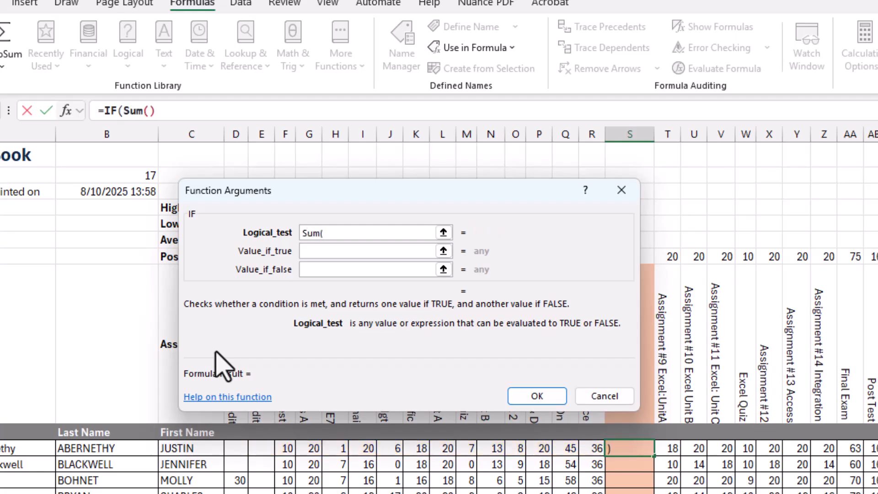
{"action": "type", "text": "D10:"}
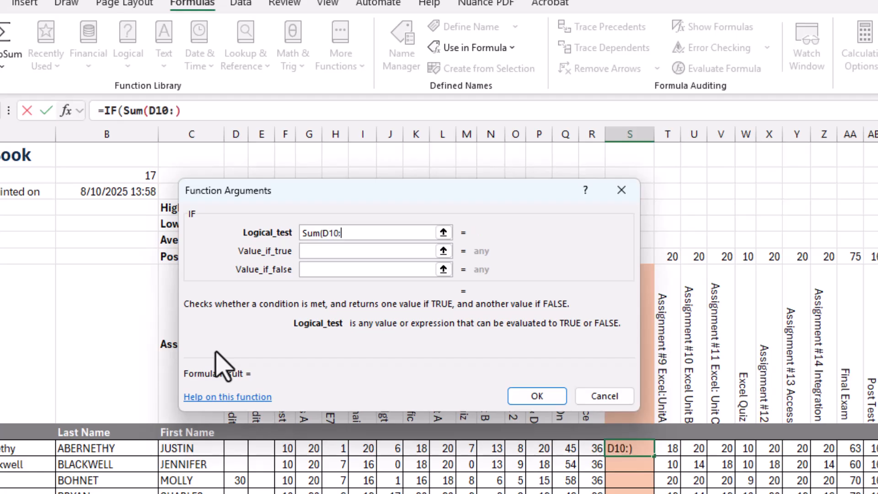
{"action": "type", "text": "R10)"}
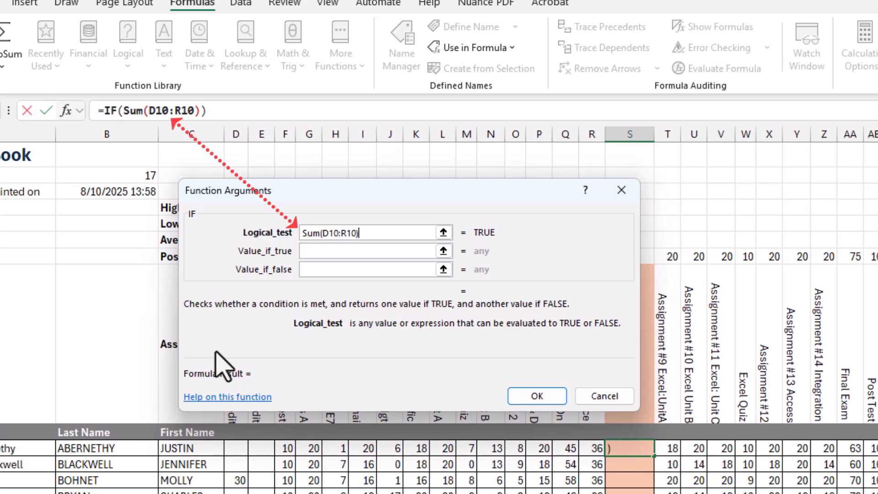
{"action": "type", "text": "/"}
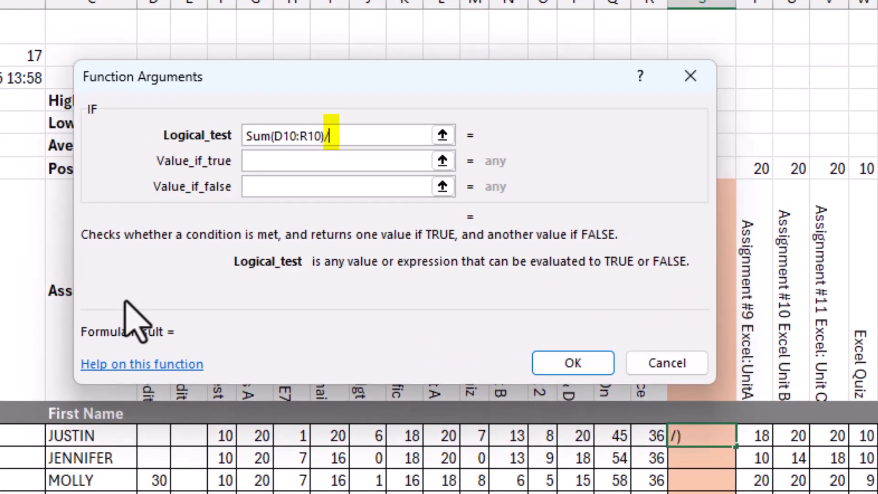
{"action": "type", "text": "Sum"}
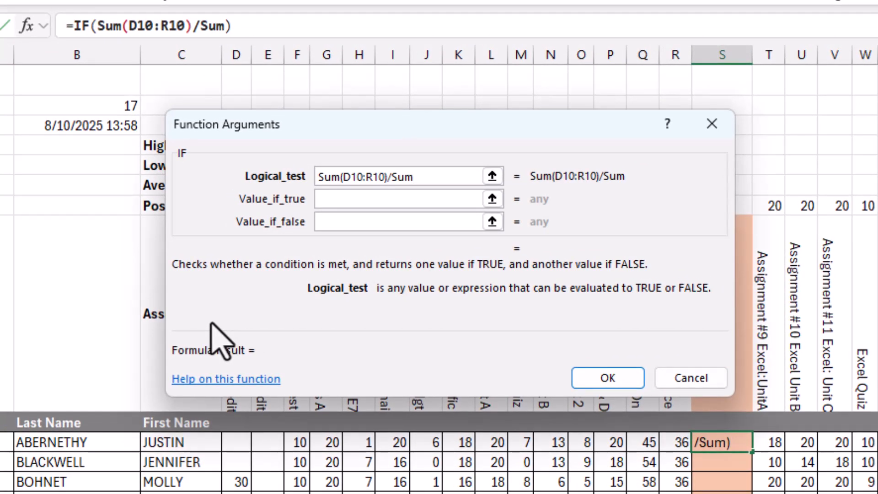
{"action": "type", "text": "("}
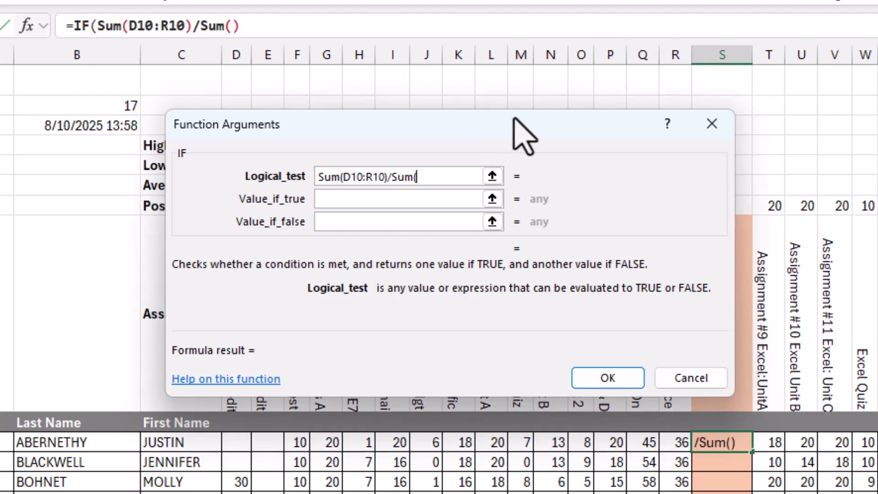
{"action": "left_click_drag", "start_coordinate": [512, 118], "coordinate": [540, 231]}
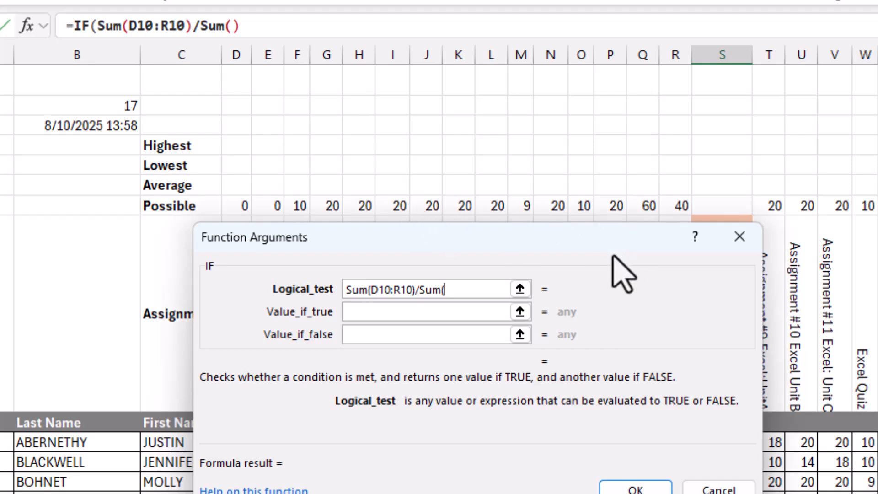
{"action": "left_click_drag", "start_coordinate": [607, 239], "coordinate": [612, 173]}
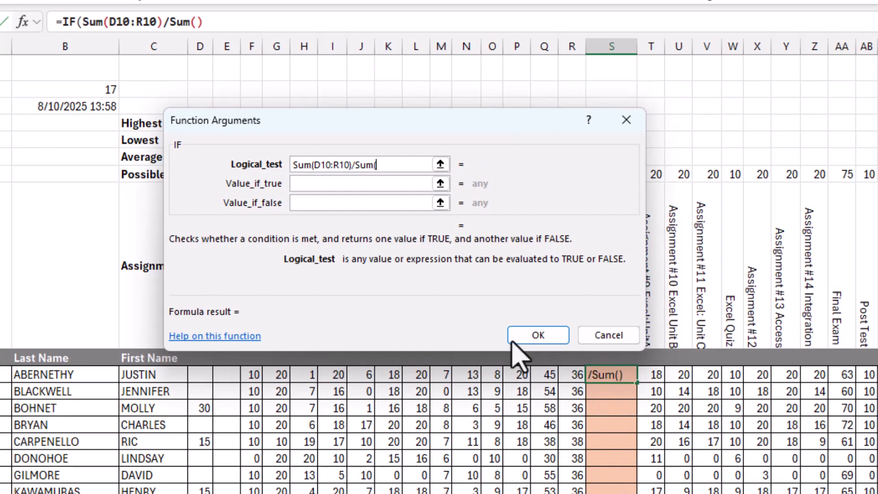
{"action": "left_click_drag", "start_coordinate": [425, 120], "coordinate": [429, 221]}
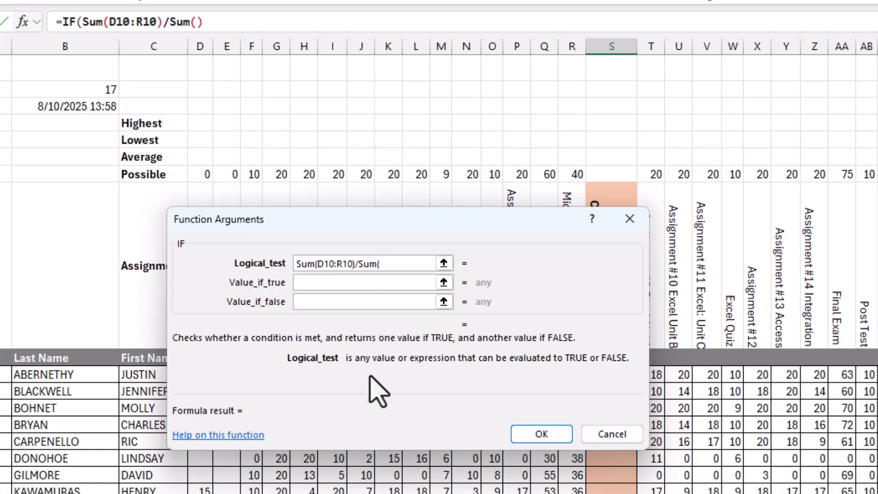
{"action": "type", "text": "PossiblePtsMid"}
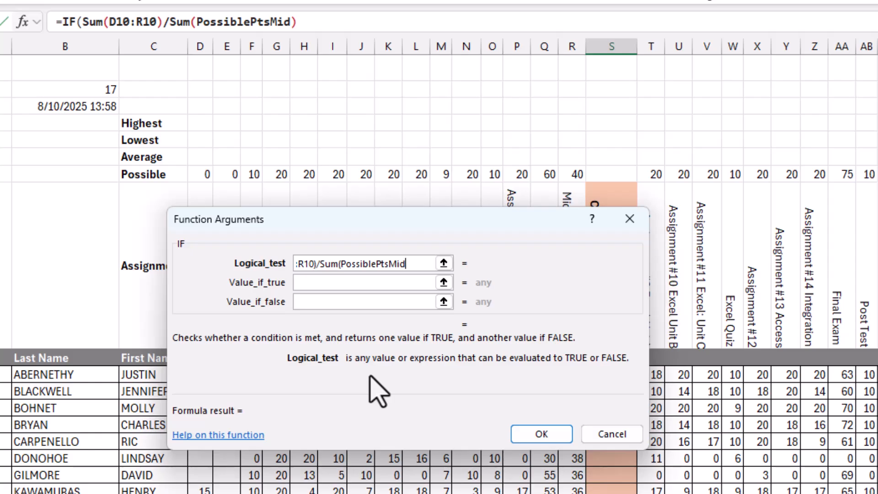
{"action": "type", "text": ")"}
{"action": "type", "text": "<70%"}
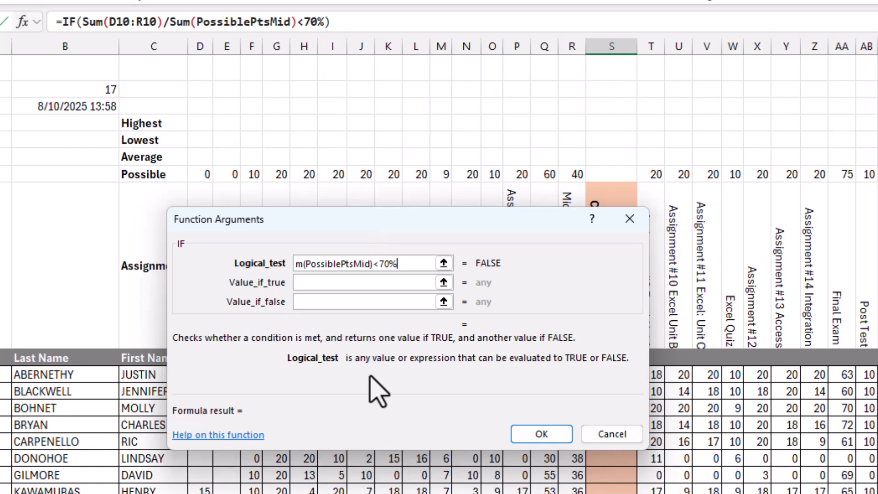
Step: Set the IF function's value if true to Warning!
{"action": "left_click", "coordinate": [383, 283]}
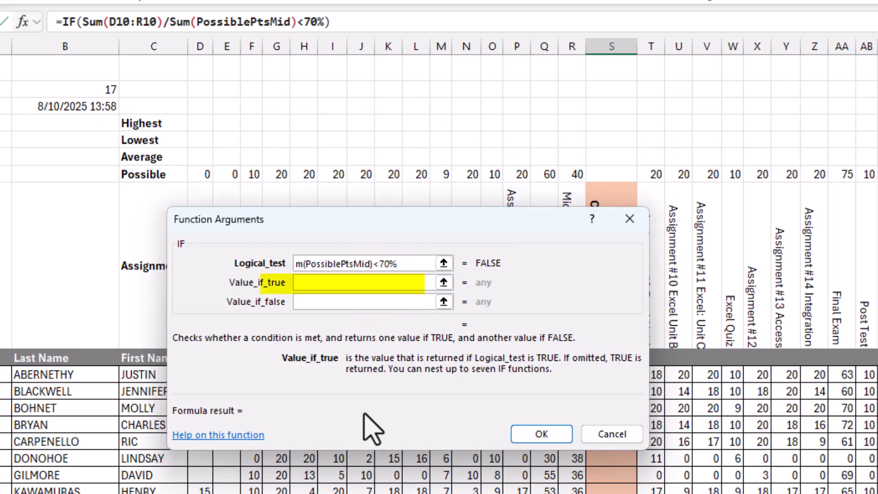
{"action": "type", "text": "War"}
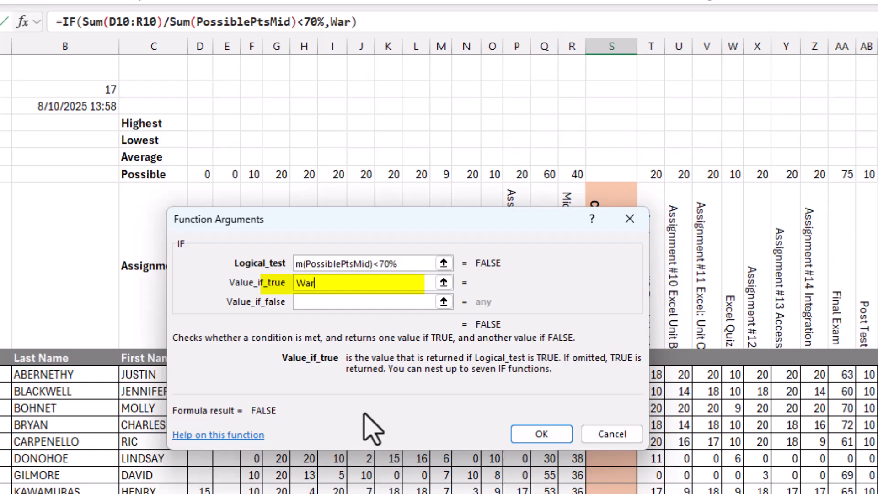
{"action": "type", "text": "ning!"}
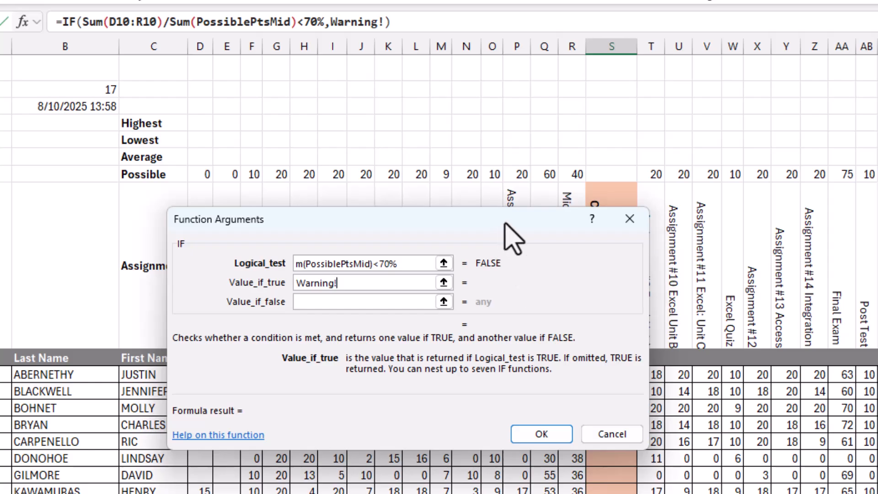
{"action": "left_click_drag", "start_coordinate": [505, 224], "coordinate": [510, 119]}
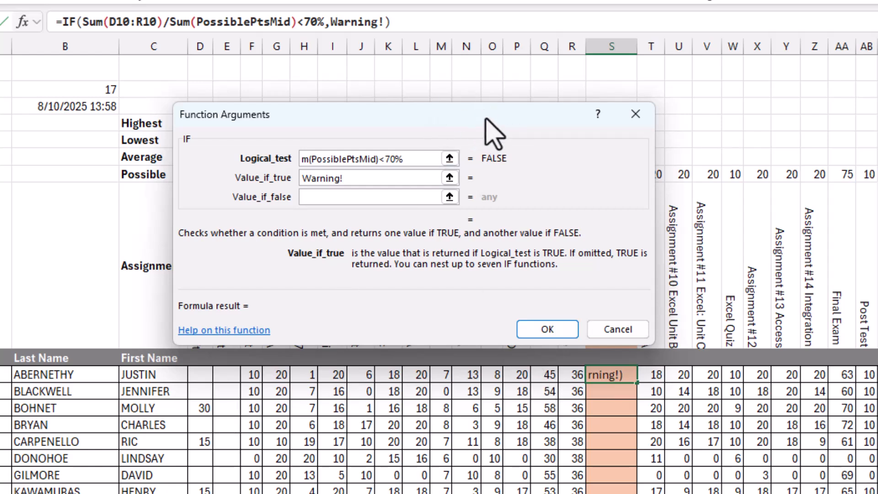
{"action": "left_click", "coordinate": [486, 116]}
{"action": "left_click_drag", "start_coordinate": [486, 117], "coordinate": [486, 120]}
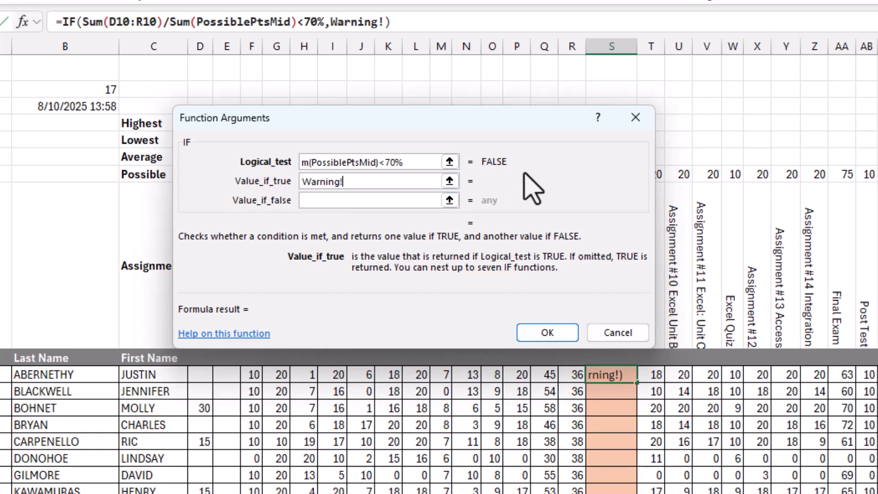
Step: Set the value if false to an empty string "" and finish the IF formula in S10
{"action": "left_click", "coordinate": [315, 195]}
{"action": "left_click", "coordinate": [376, 201]}
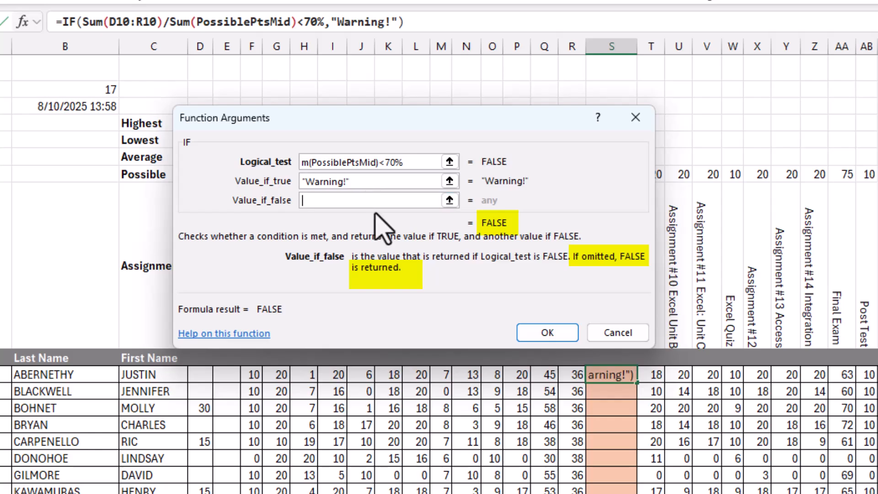
{"action": "left_click", "coordinate": [368, 200]}
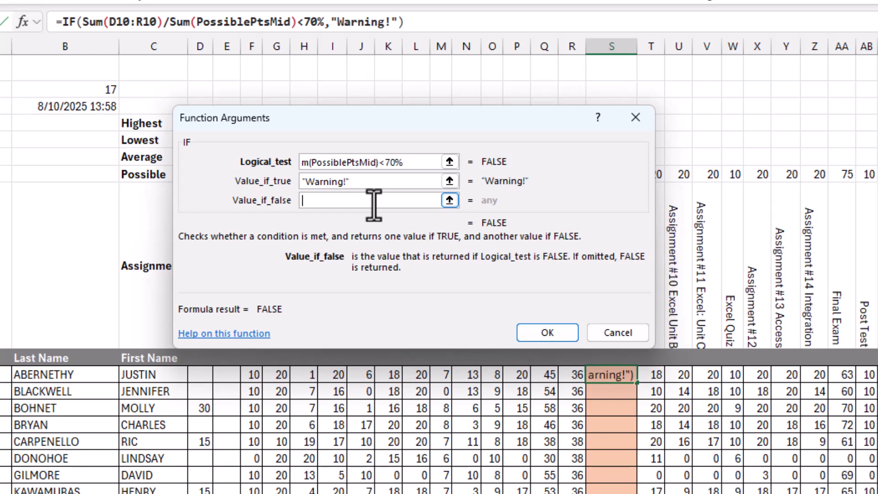
{"action": "type", "text": "\""}
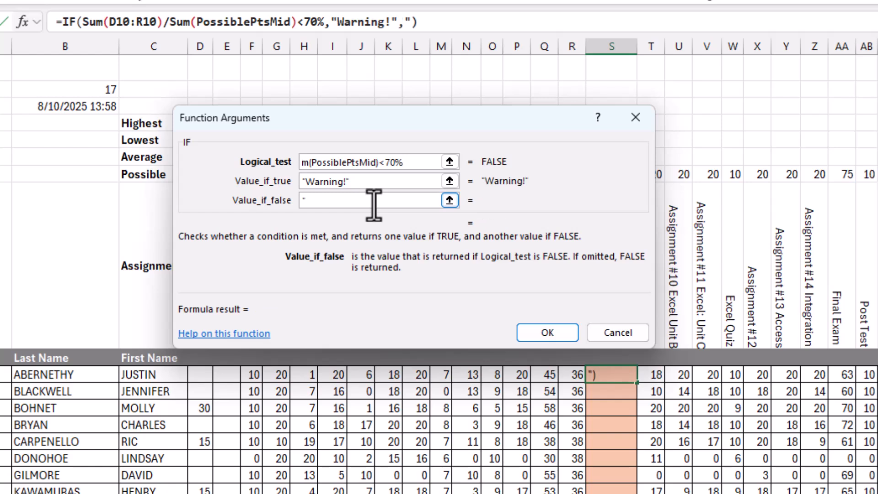
{"action": "type", "text": "\""}
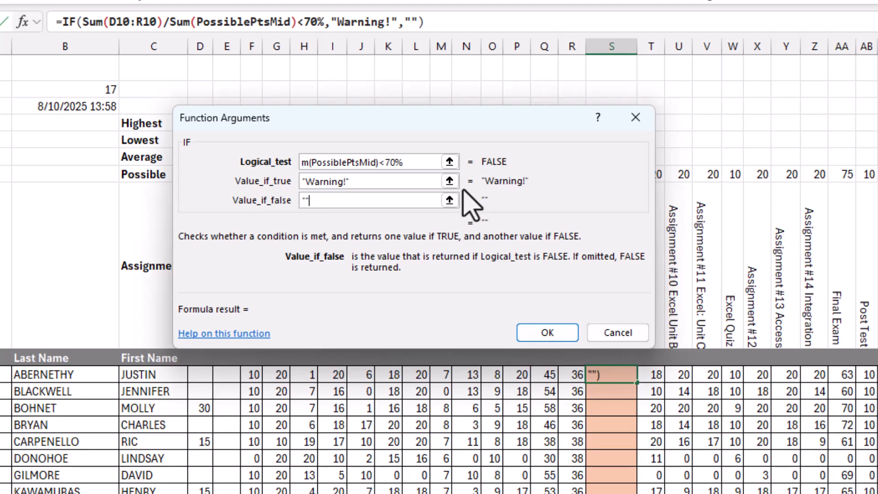
{"action": "left_click", "coordinate": [547, 332]}
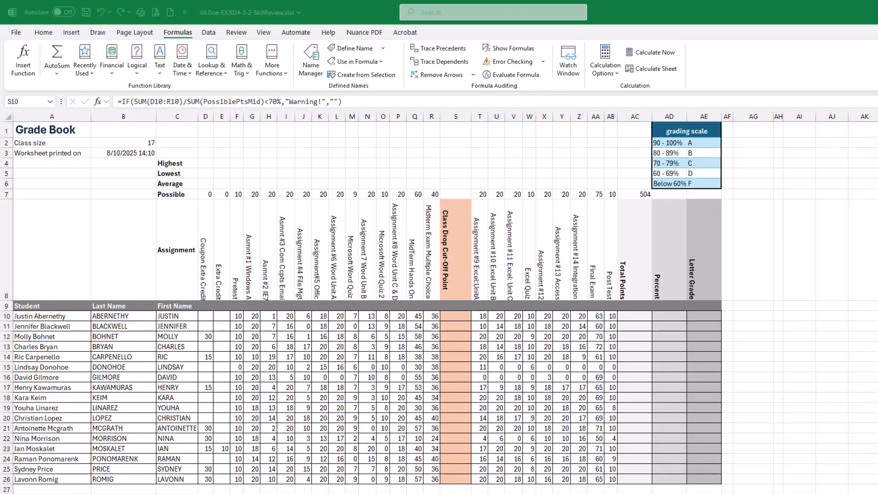
Step: Bring the SIMnet instructions forward and check off the completed IF function tasks of step 10
{"action": "left_click_drag", "start_coordinate": [877, 36], "coordinate": [383, 46]}
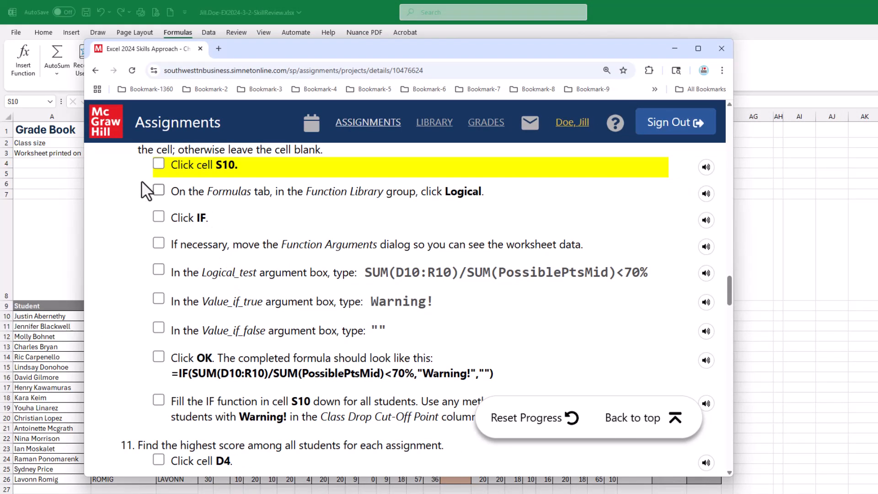
{"action": "left_click", "coordinate": [161, 162]}
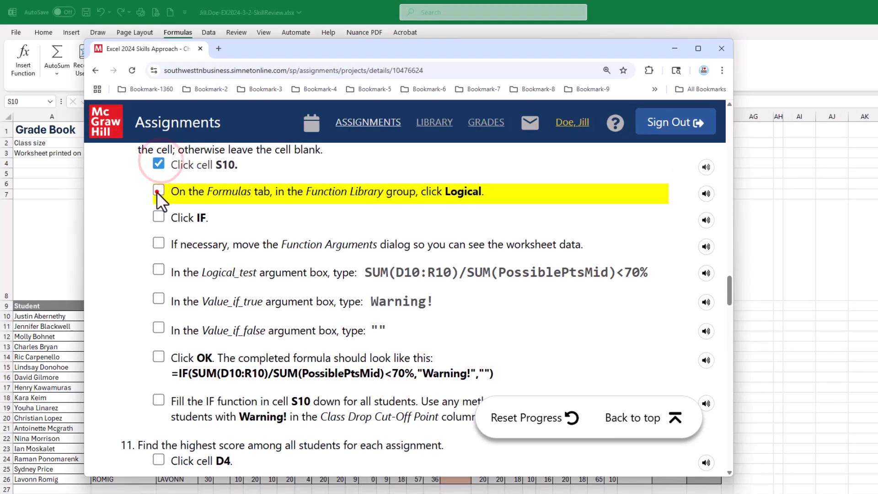
{"action": "left_click", "coordinate": [157, 190]}
{"action": "left_click", "coordinate": [158, 217]}
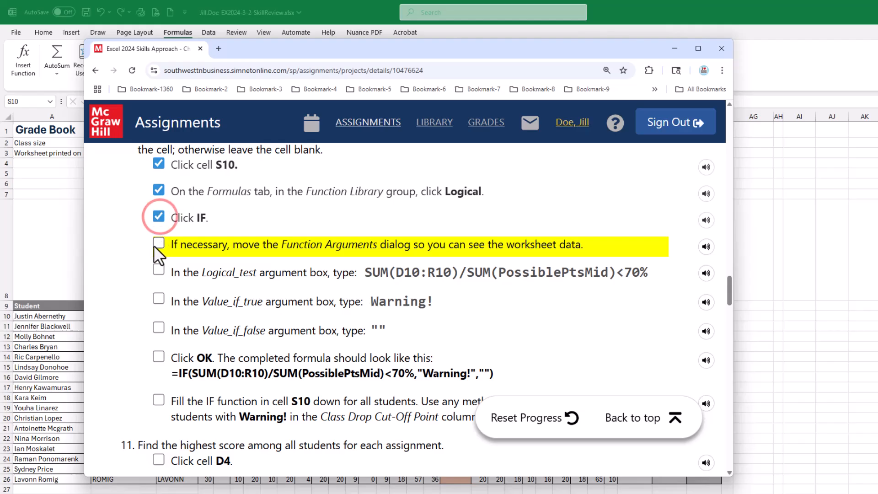
{"action": "left_click", "coordinate": [155, 244]}
{"action": "left_click", "coordinate": [156, 269]}
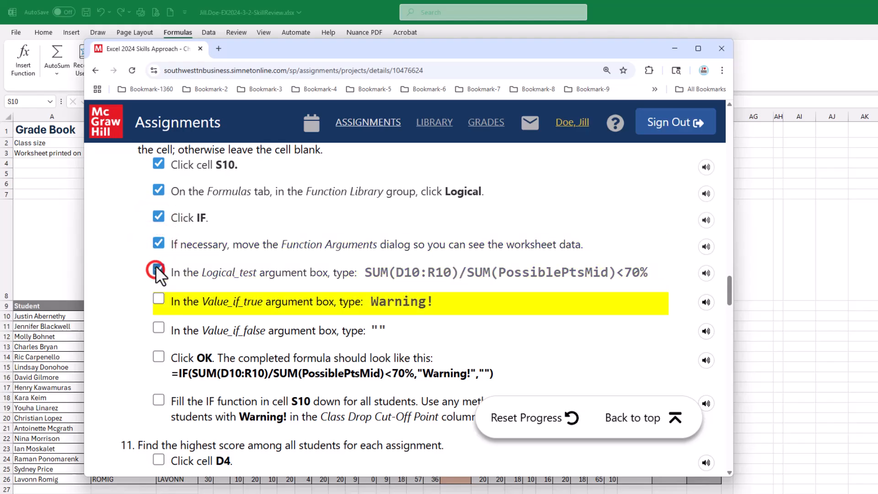
{"action": "left_click", "coordinate": [159, 298]}
{"action": "left_click", "coordinate": [155, 329]}
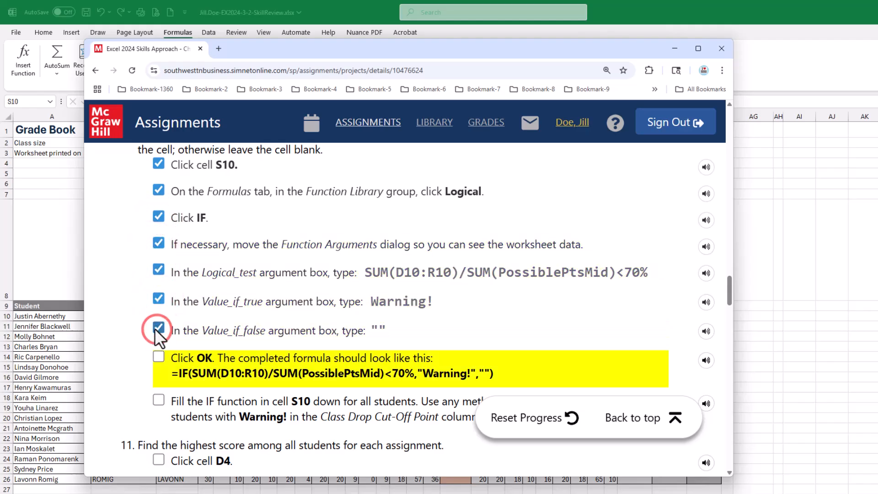
{"action": "left_click", "coordinate": [158, 357]}
{"action": "scroll", "coordinate": [197, 339], "scroll_direction": "down", "scroll_amount": 2}
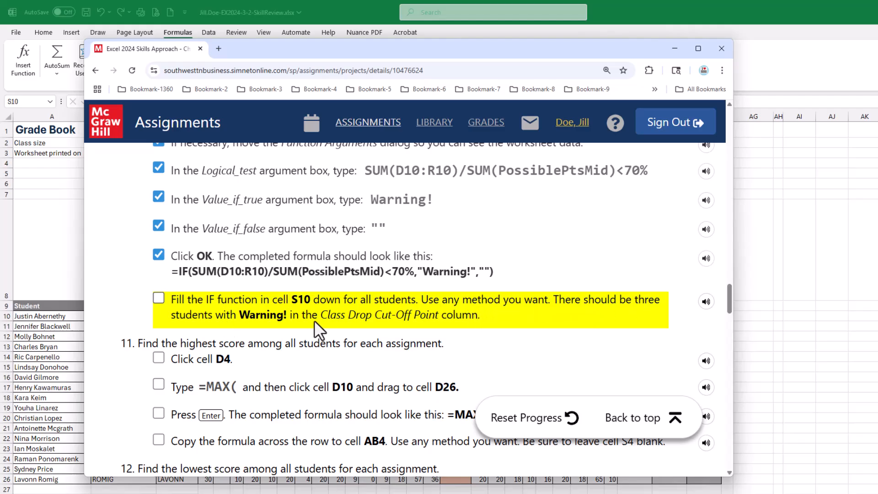
Step: Fill the IF formula in S10 down the Class Drop Cut-Off Point column for all students
{"action": "left_click_drag", "start_coordinate": [293, 51], "coordinate": [877, 109]}
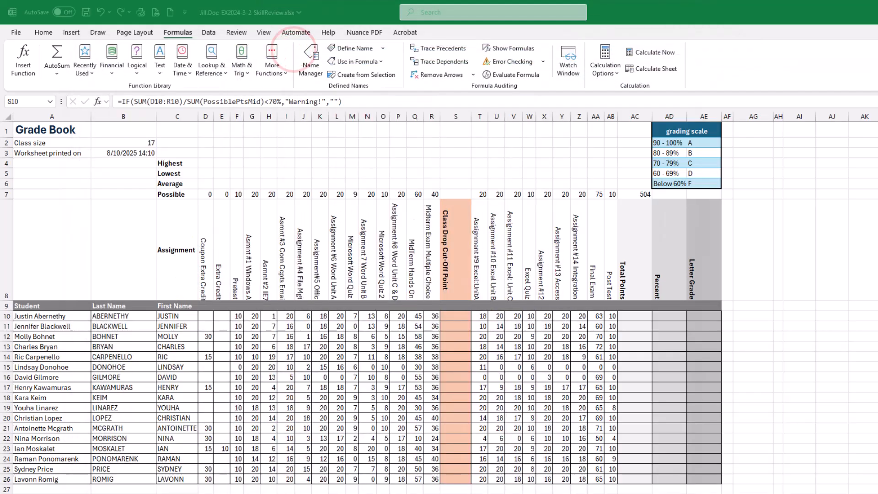
{"action": "left_click", "coordinate": [459, 320]}
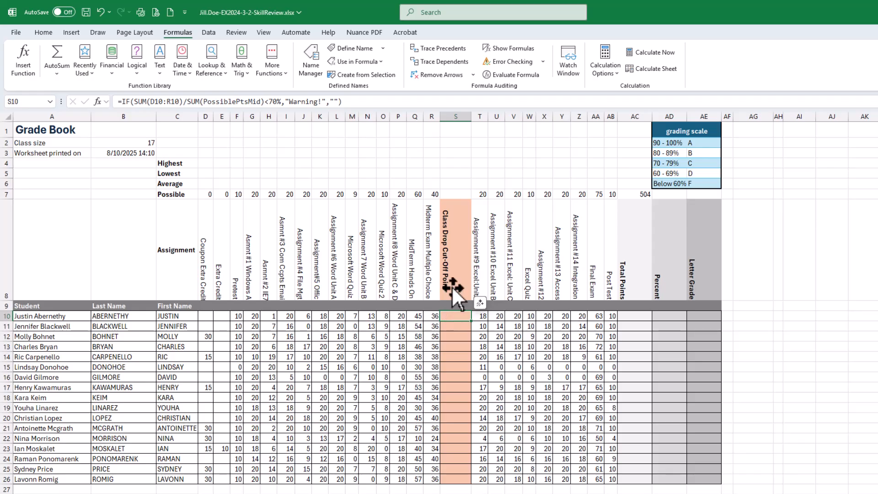
{"action": "double_click", "coordinate": [471, 321]}
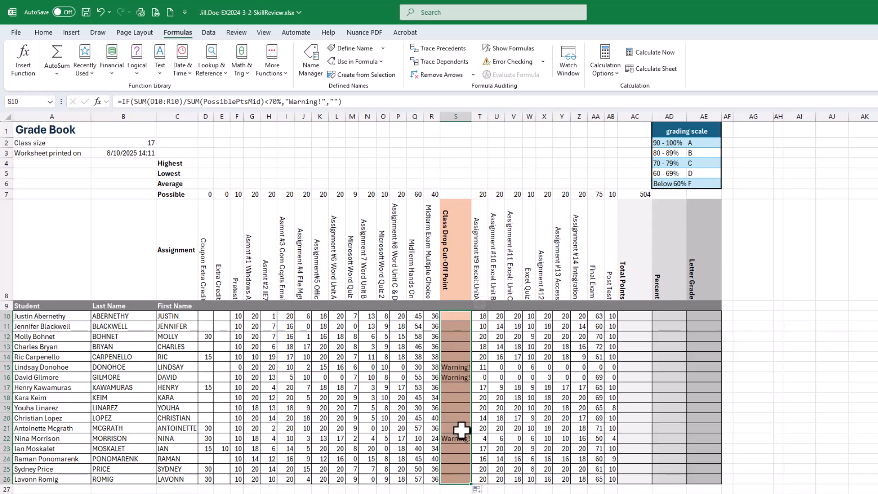
Step: Inspect the copied formulas in several Class Drop Cut-Off Point cells
{"action": "left_click", "coordinate": [458, 408]}
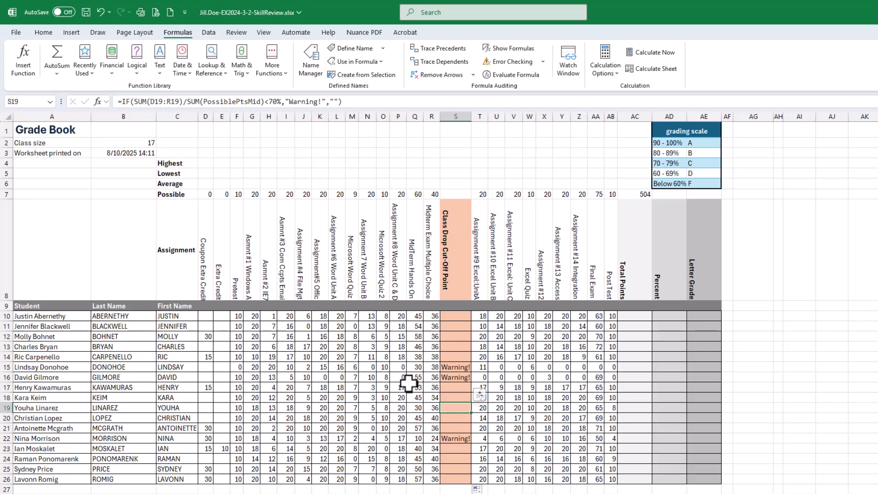
{"action": "left_click", "coordinate": [451, 349]}
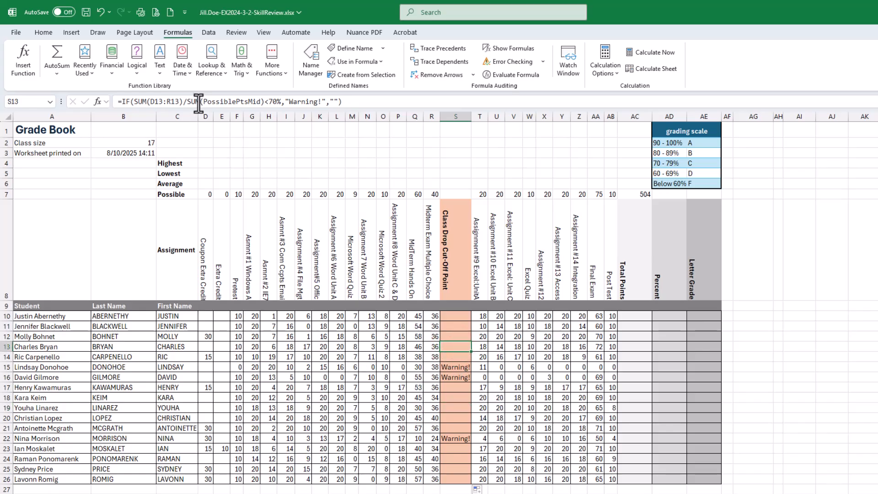
{"action": "left_click", "coordinate": [455, 366]}
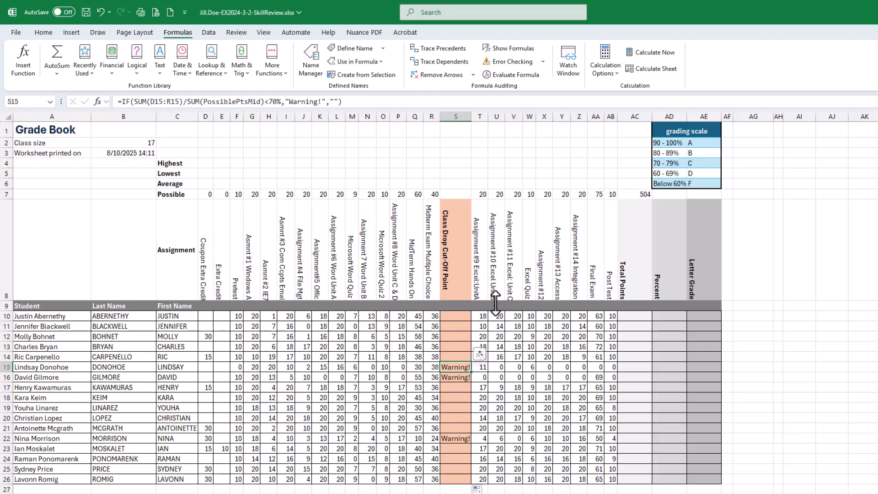
{"action": "left_click", "coordinate": [455, 407]}
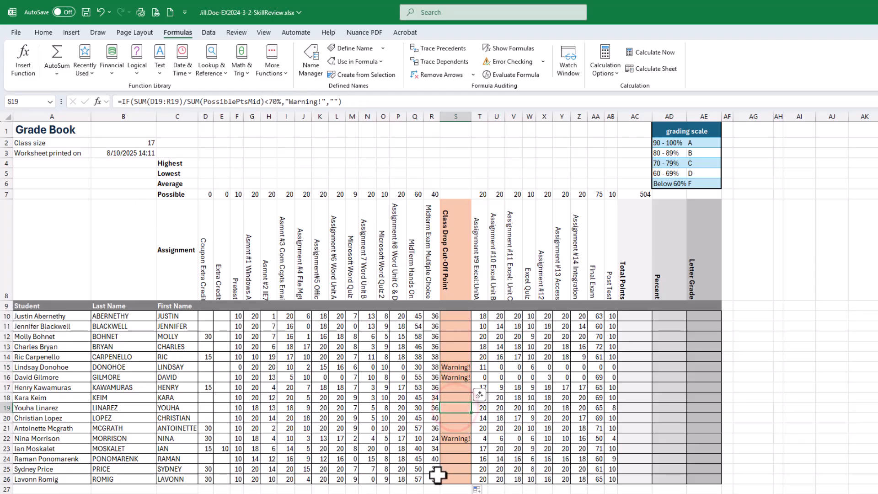
{"action": "left_click", "coordinate": [461, 469]}
{"action": "left_click", "coordinate": [453, 401]}
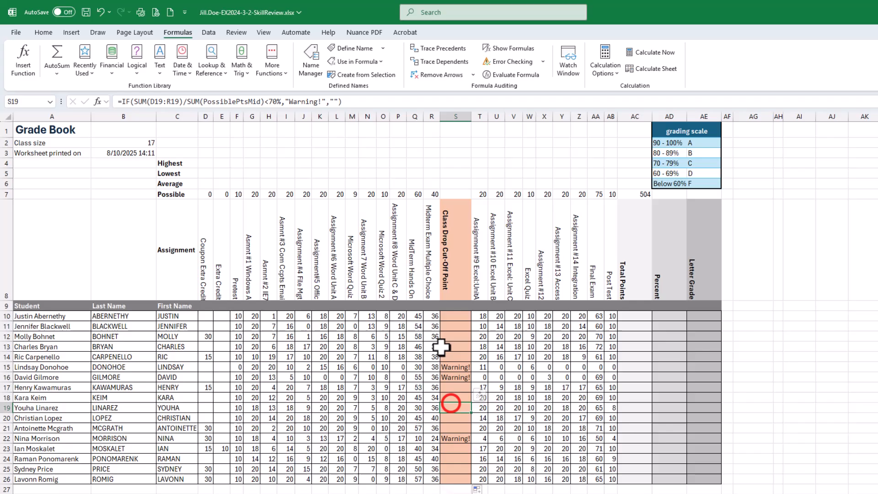
{"action": "left_click", "coordinate": [456, 329]}
{"action": "left_click", "coordinate": [460, 401]}
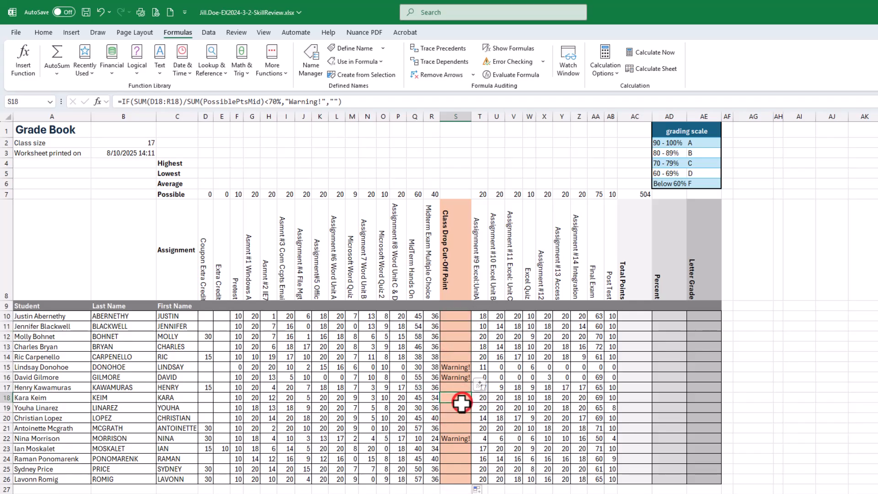
Step: Save the workbook and check off the fill-down task in the SIMnet instructions
{"action": "left_click", "coordinate": [85, 12]}
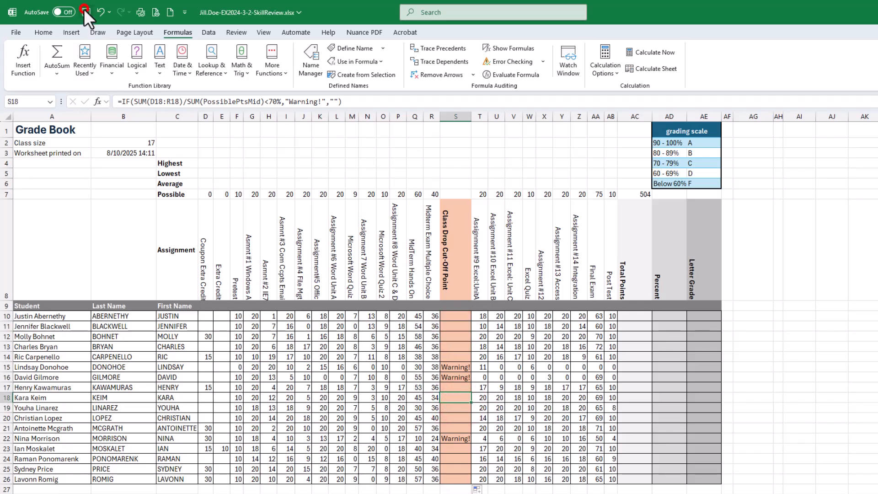
{"action": "left_click_drag", "start_coordinate": [697, 0], "coordinate": [460, 83]}
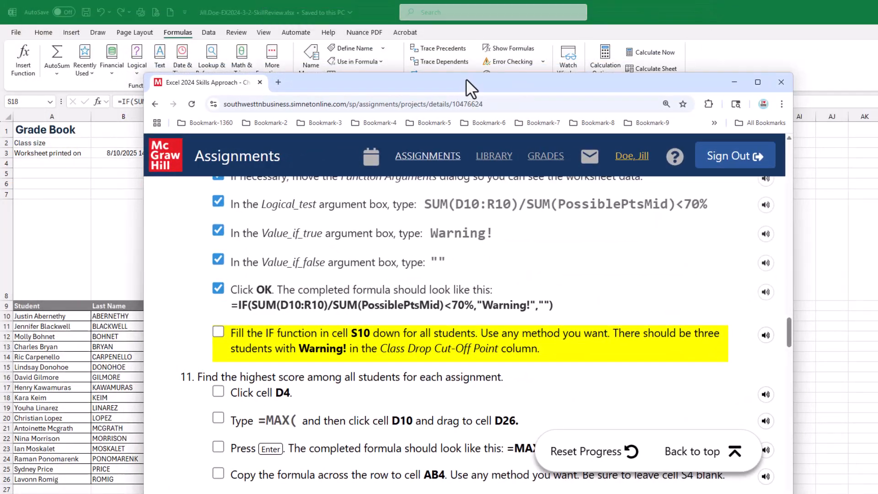
{"action": "left_click", "coordinate": [218, 332]}
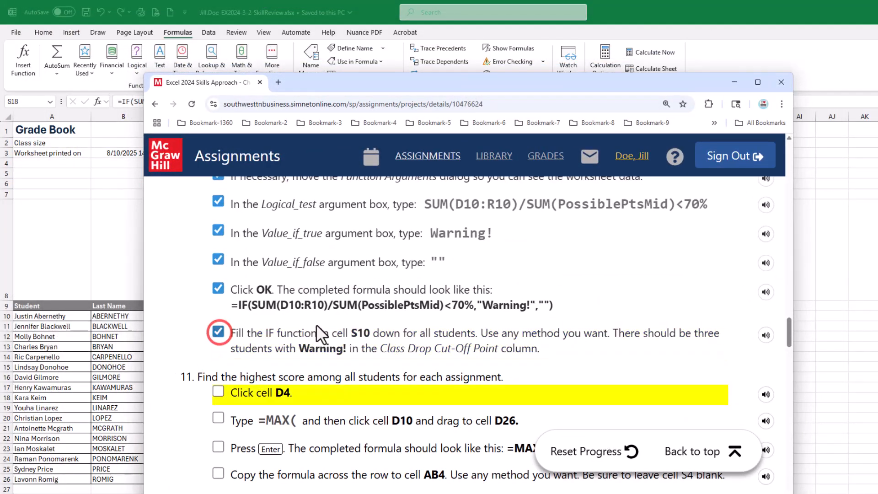